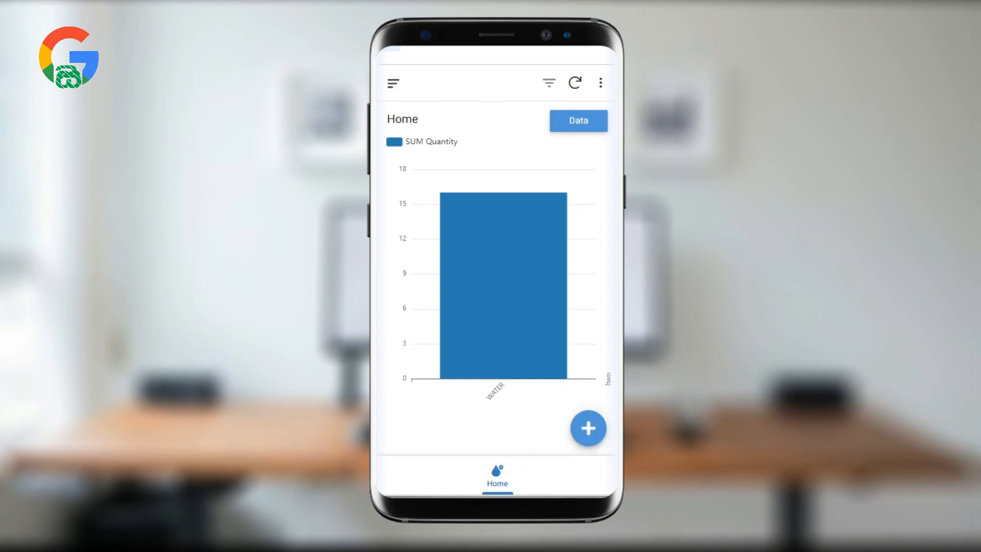
# Add an In transaction with an In Quantity of 10 from the home chart and save it
pyautogui.moveTo(508, 315)
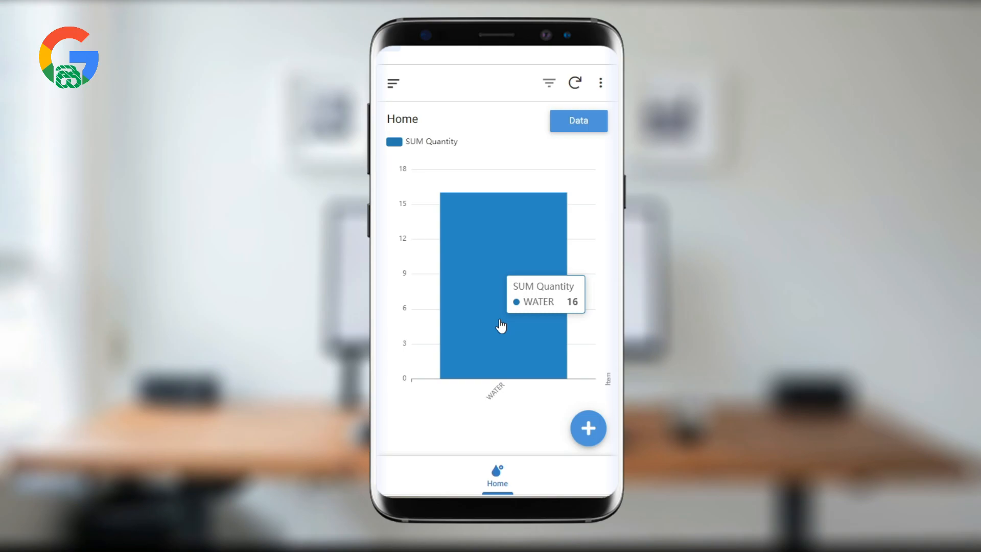
pyautogui.click(576, 434)
pyautogui.click(467, 290)
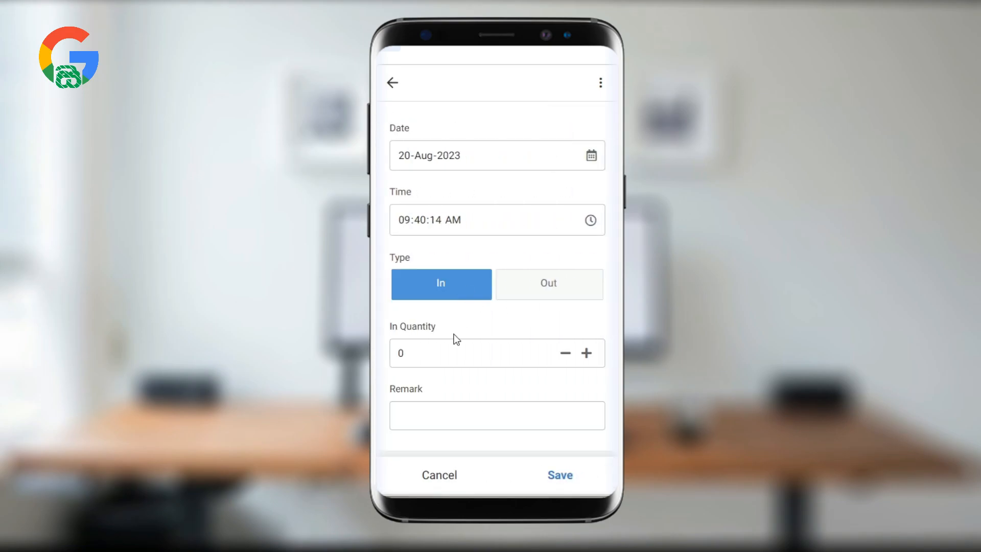
pyautogui.click(512, 359)
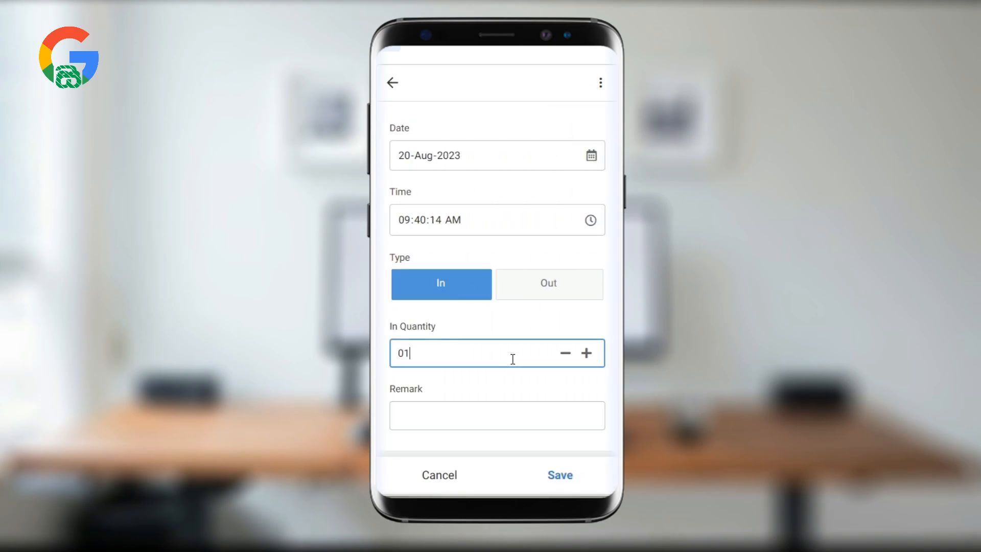
pyautogui.write('10')
pyautogui.click(547, 470)
pyautogui.moveTo(543, 309)
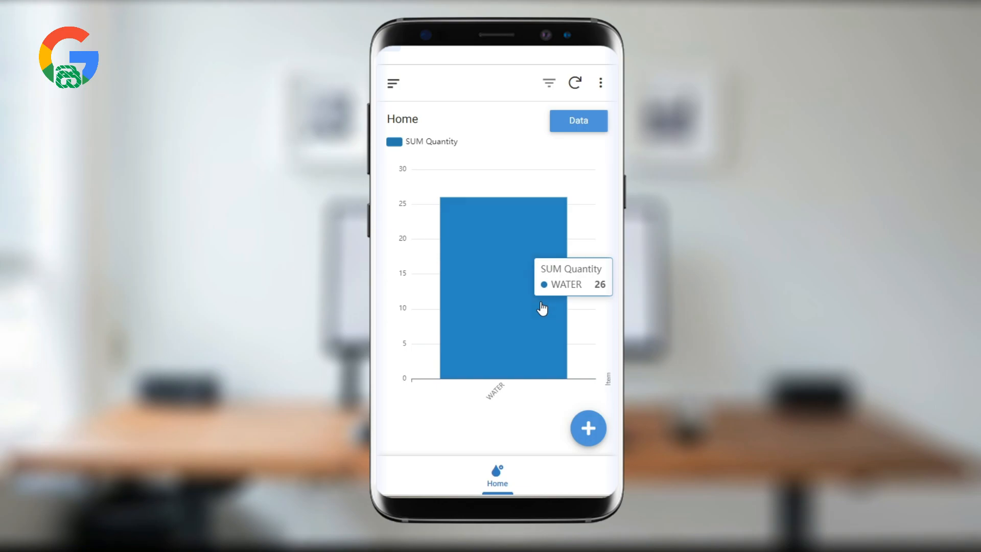
# Add an Out transaction with an Out Quantity of 5 and save it
pyautogui.click(589, 439)
pyautogui.click(554, 291)
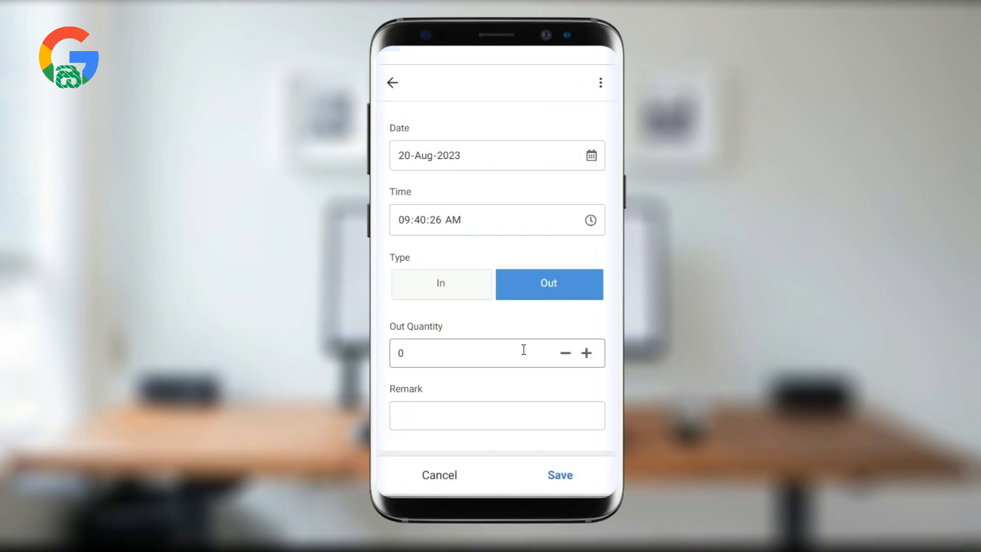
pyautogui.click(556, 353)
pyautogui.press('BackSpace')
pyautogui.write('5')
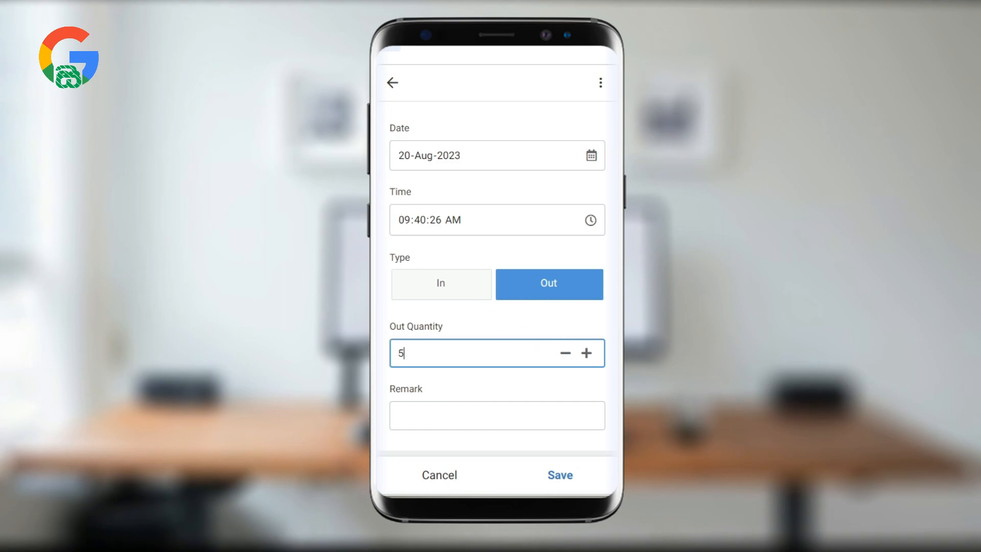
pyautogui.click(571, 481)
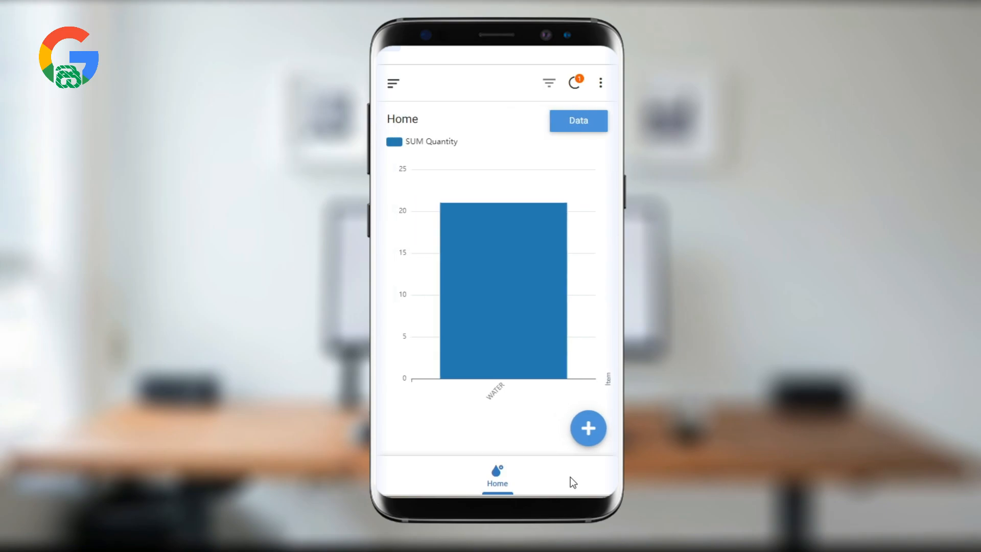
pyautogui.moveTo(547, 338)
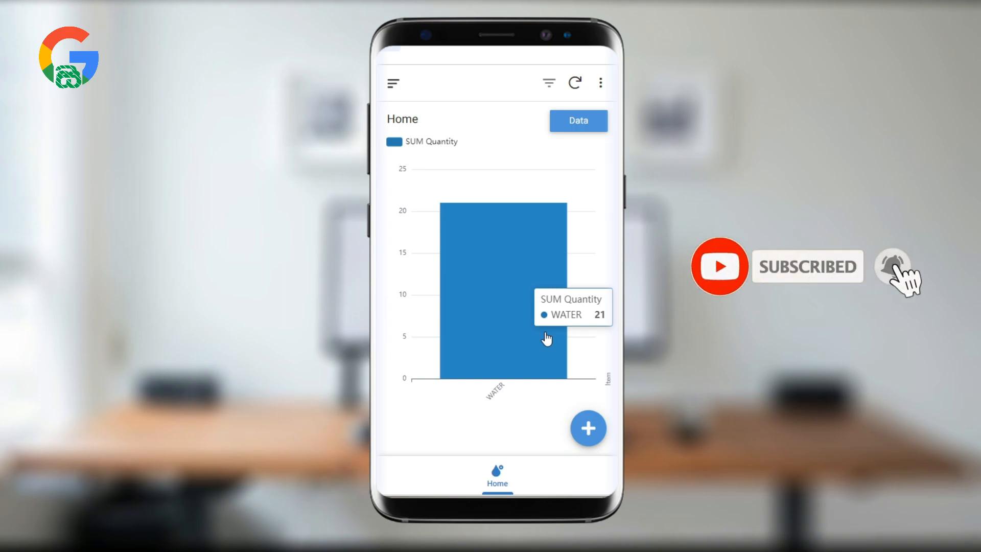
# Look through the Transactions list, including its date, time and type columns, and return to the Home view
pyautogui.click(393, 83)
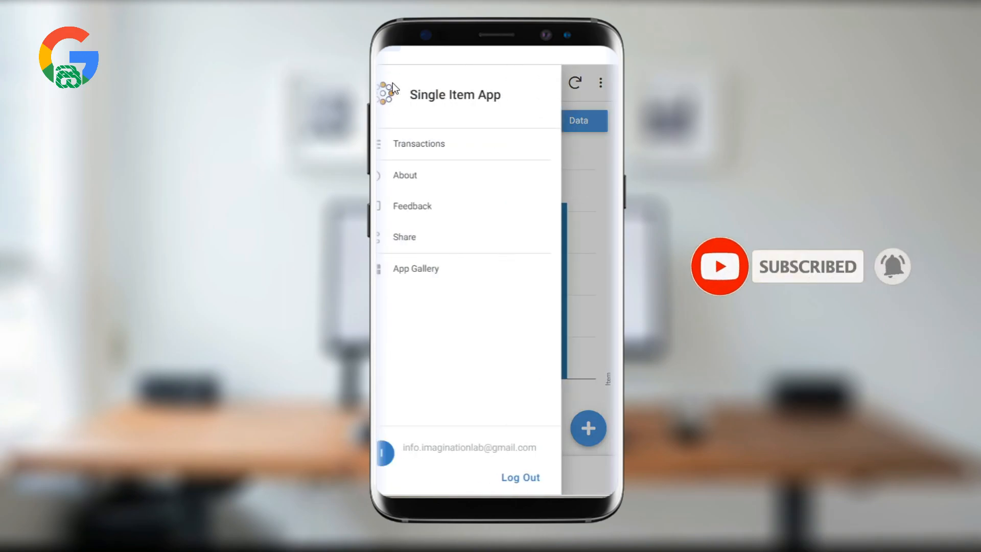
pyautogui.click(446, 146)
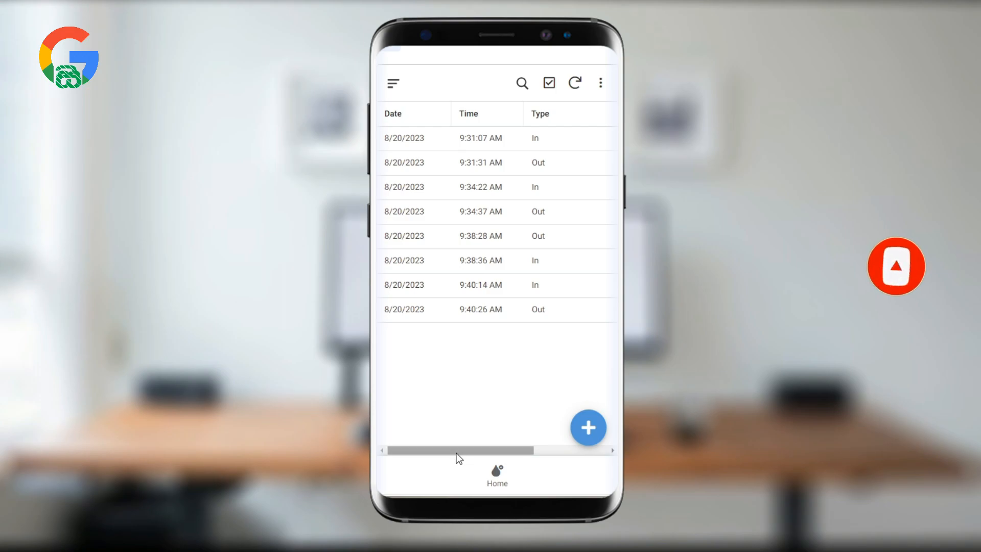
pyautogui.moveTo(458, 450); pyautogui.dragTo(413, 449)
pyautogui.click(501, 472)
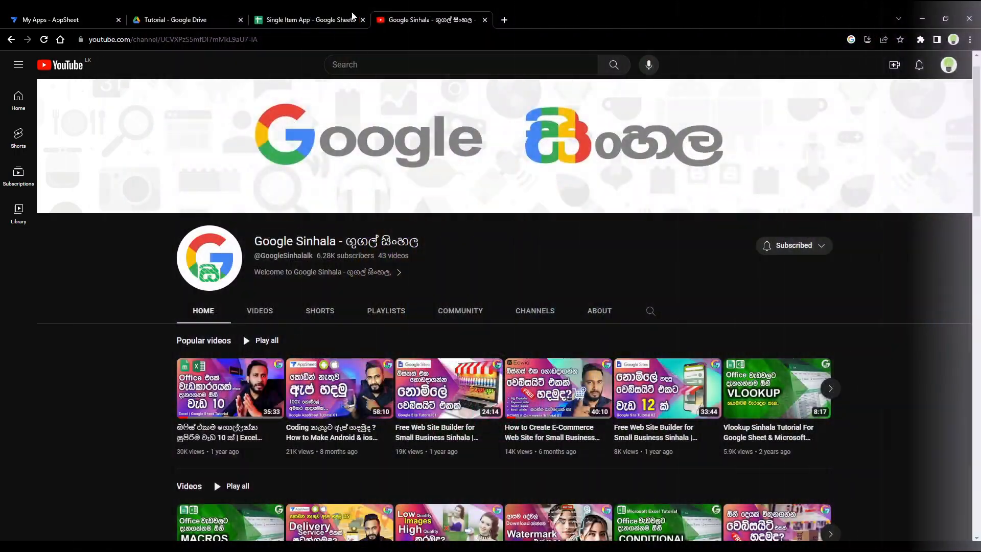
# Switch to the Single Item App spreadsheet in Google Sheets and examine its ID and Item columns
pyautogui.moveTo(315, 19)
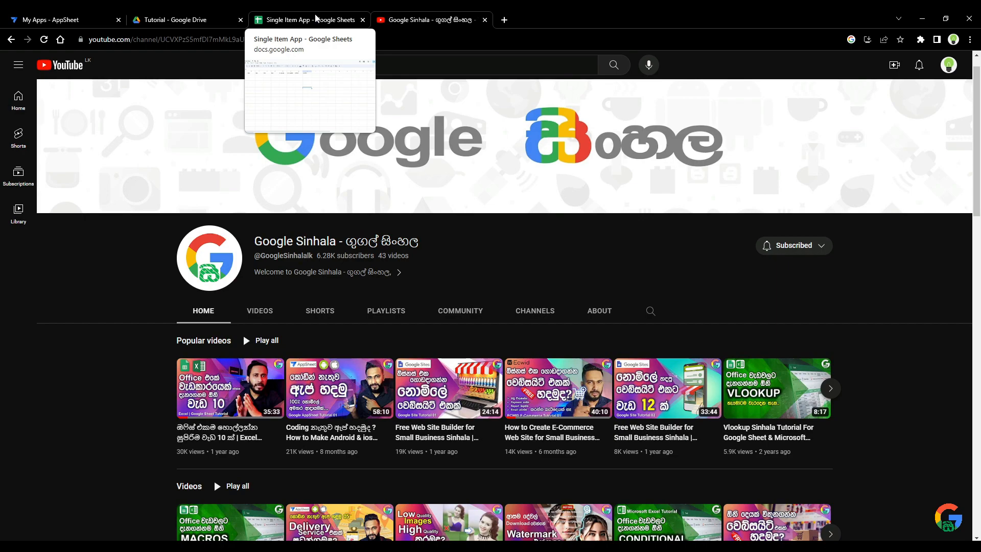
pyautogui.click(316, 18)
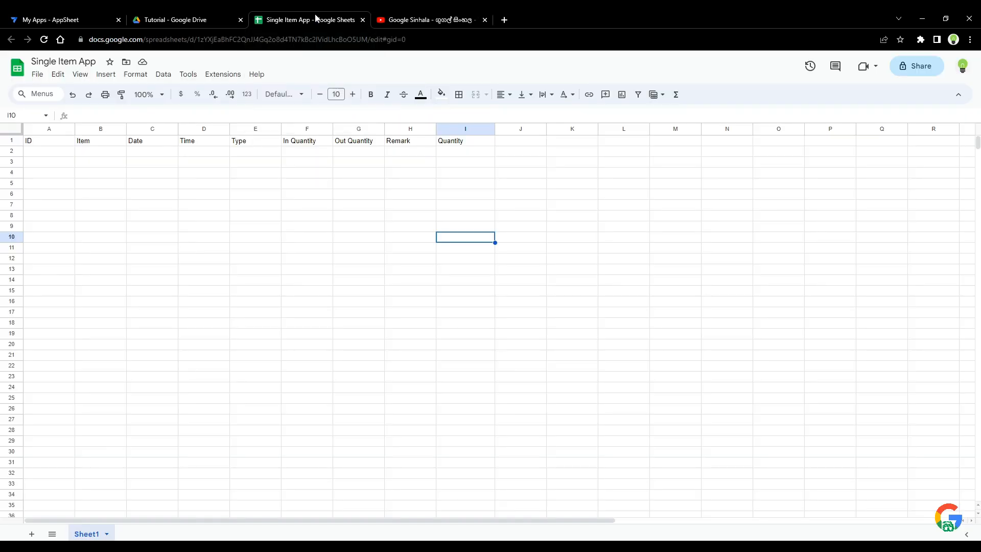
pyautogui.click(146, 207)
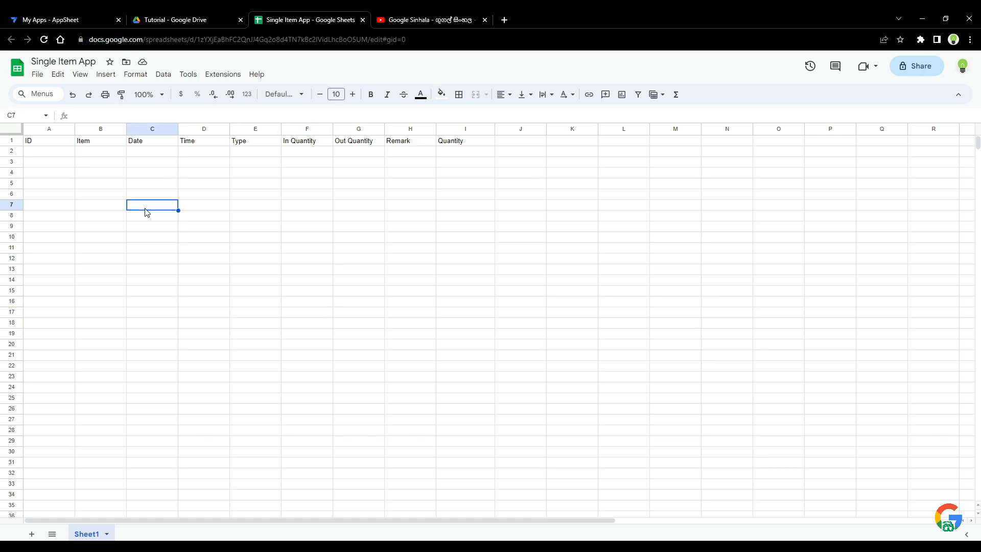
pyautogui.click(347, 226)
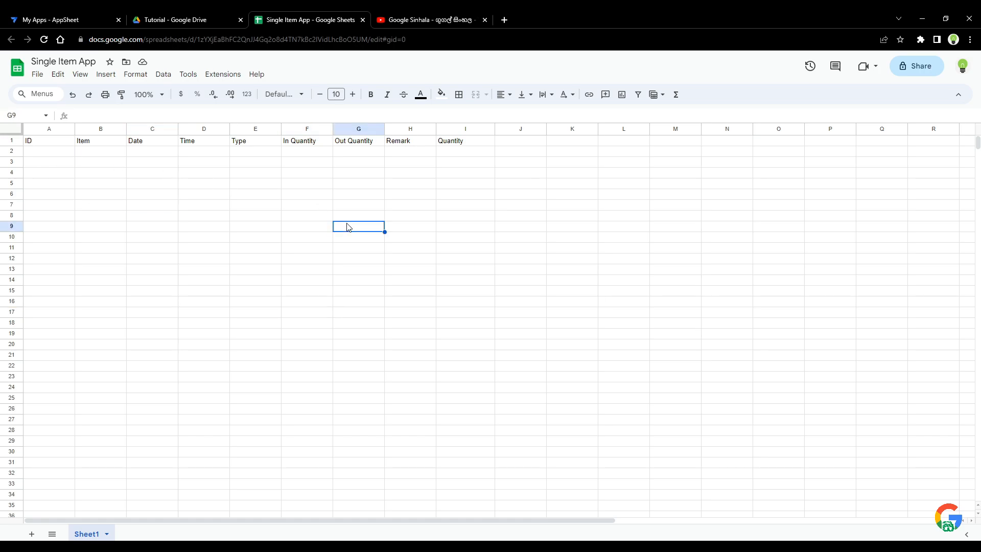
pyautogui.click(62, 143)
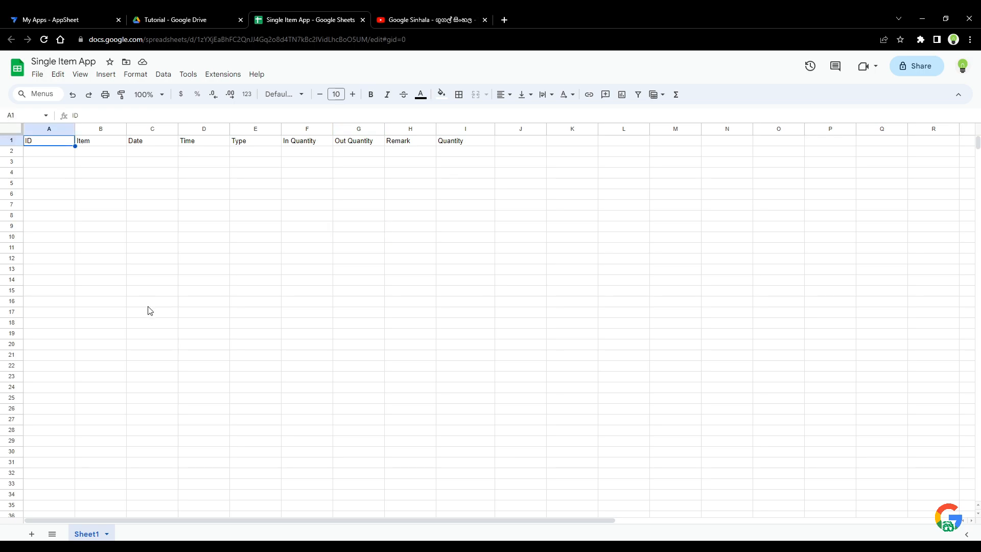
pyautogui.click(96, 144)
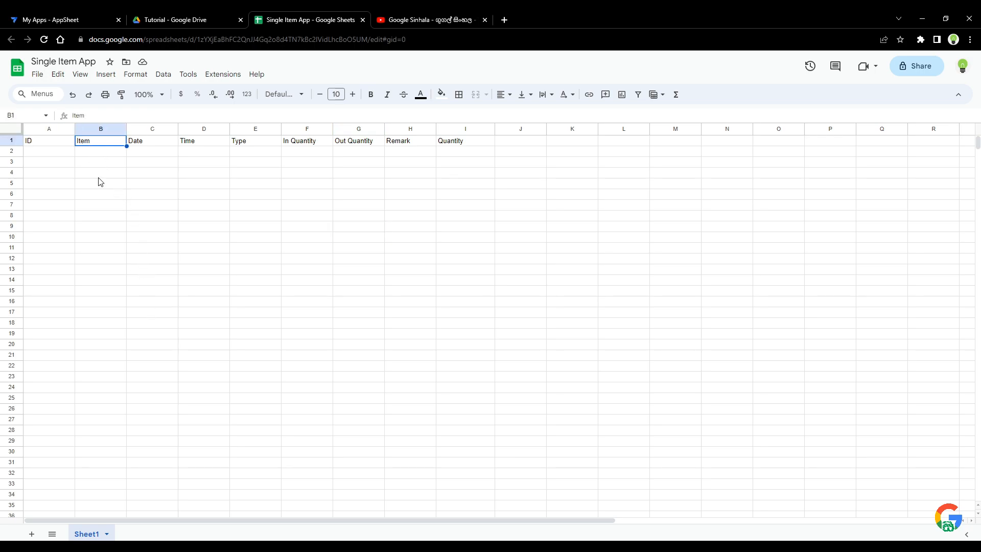
pyautogui.click(99, 177)
pyautogui.click(100, 155)
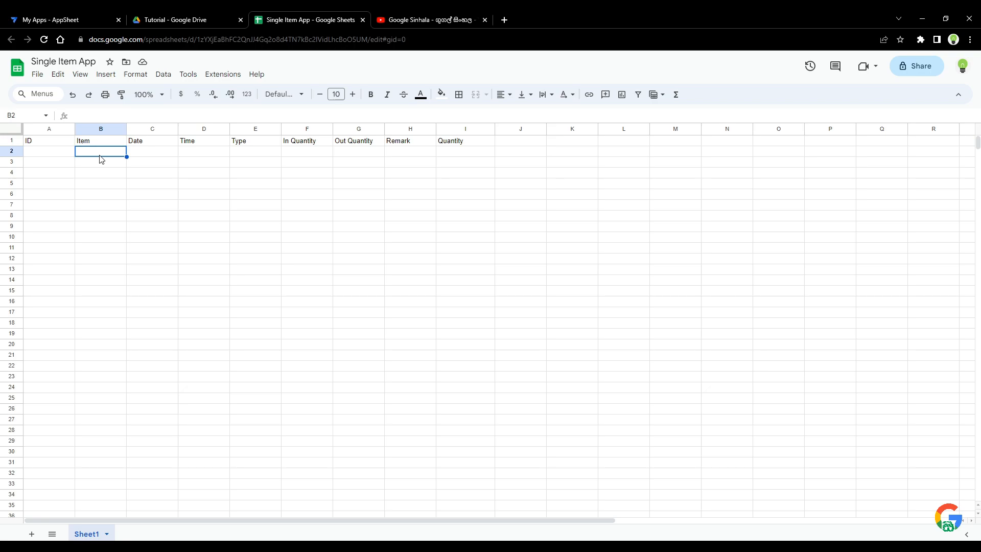
pyautogui.click(106, 143)
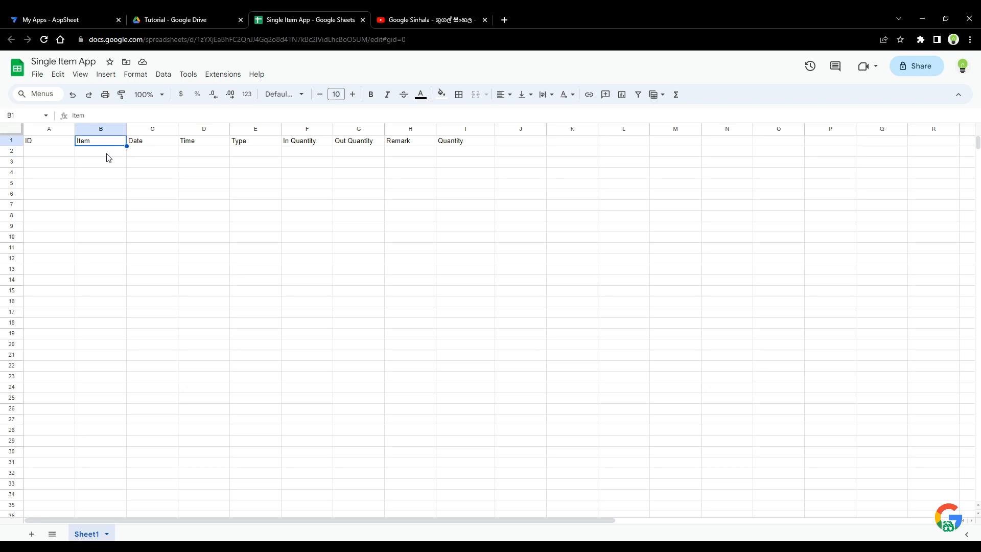
pyautogui.click(108, 162)
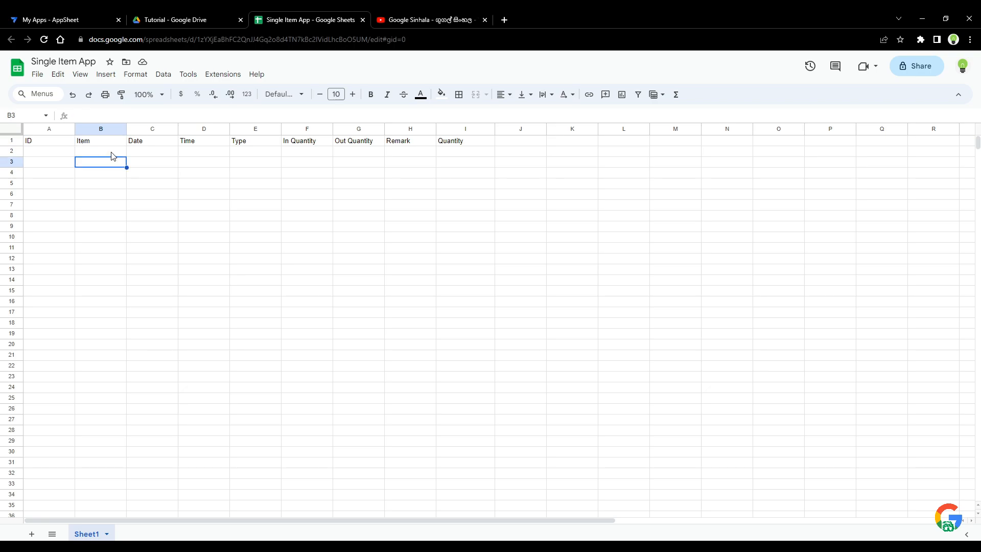
pyautogui.click(113, 155)
pyautogui.click(114, 196)
pyautogui.click(105, 154)
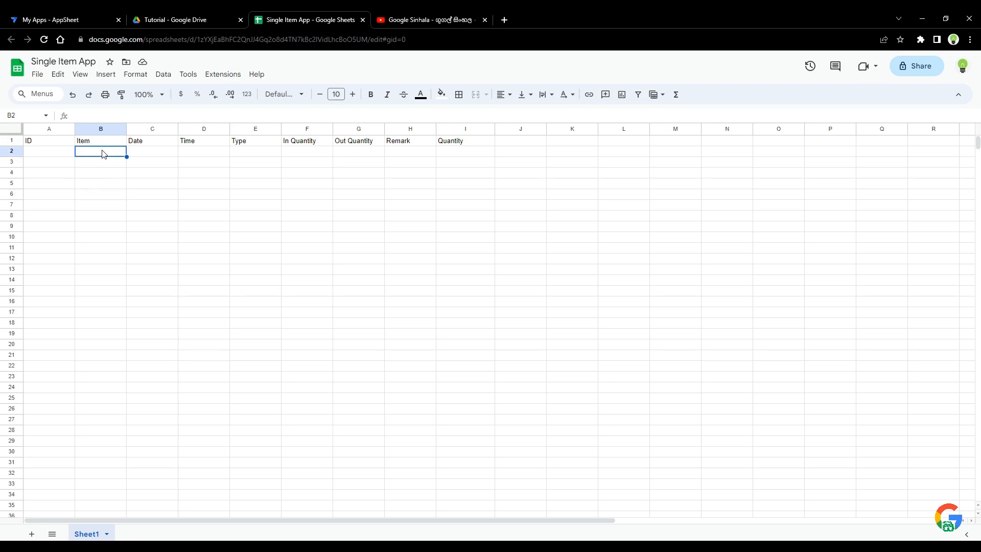
pyautogui.click(95, 141)
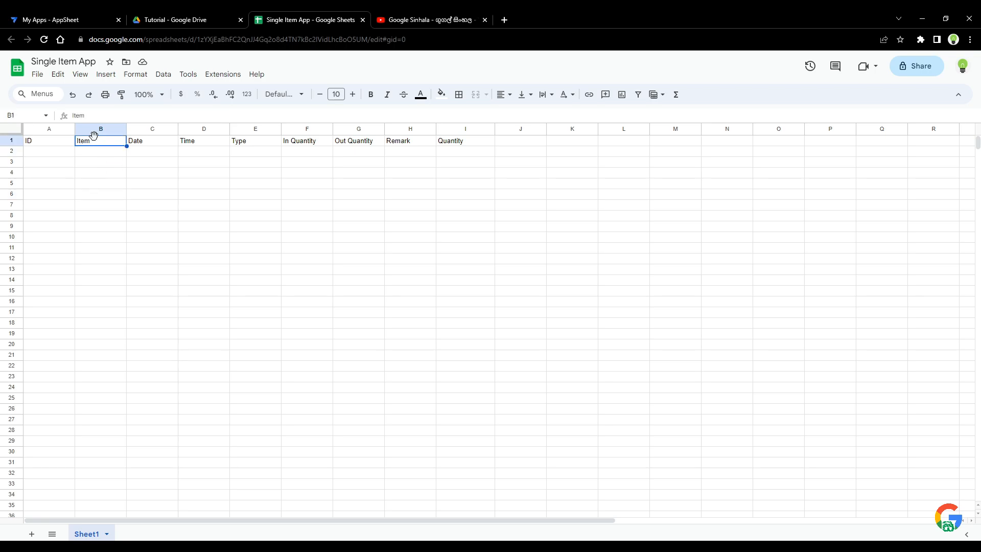
# Examine the Date, Time, Type and In Quantity column headers and the cells beneath Type and In Quantity
pyautogui.click(160, 145)
pyautogui.click(195, 142)
pyautogui.click(245, 142)
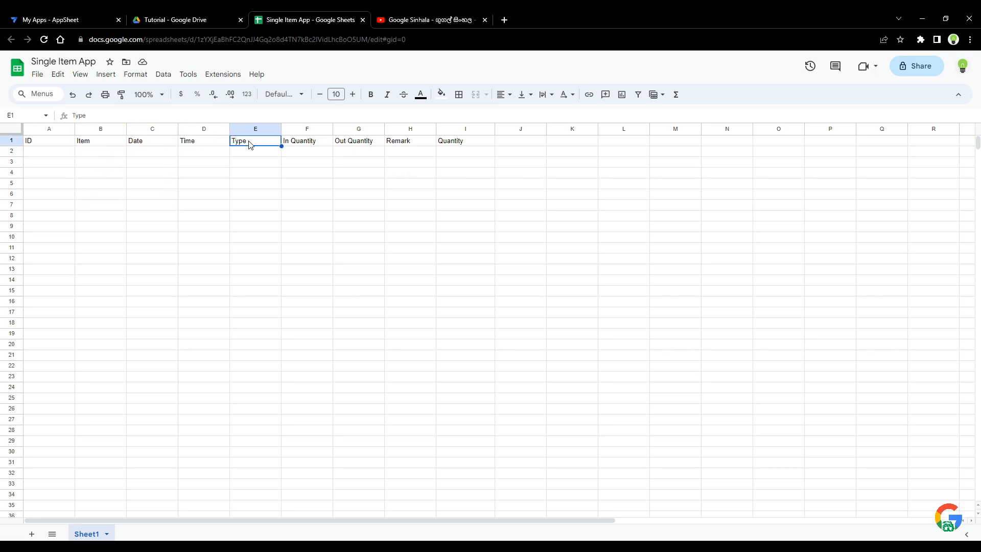
pyautogui.click(254, 163)
pyautogui.click(254, 144)
pyautogui.click(256, 164)
pyautogui.click(255, 143)
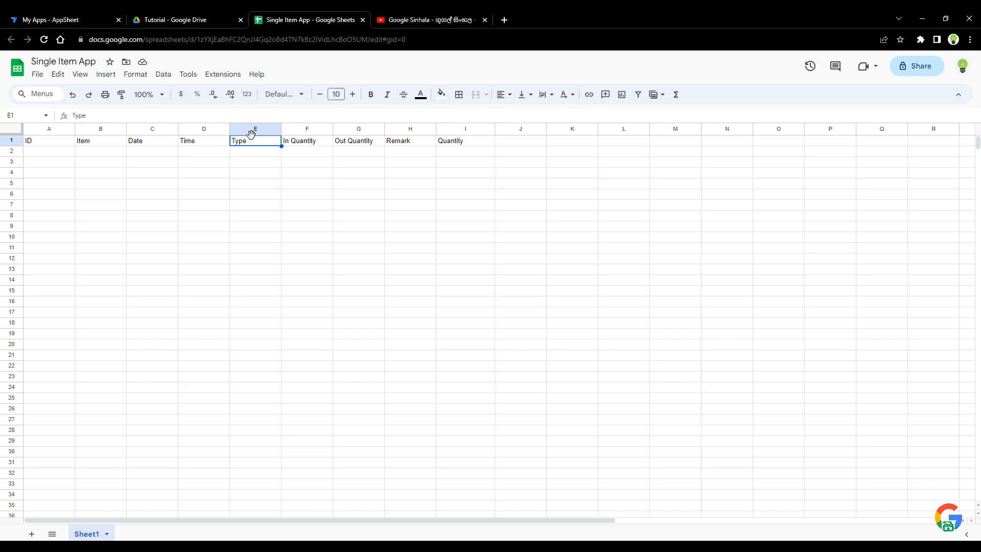
pyautogui.click(279, 228)
pyautogui.click(313, 143)
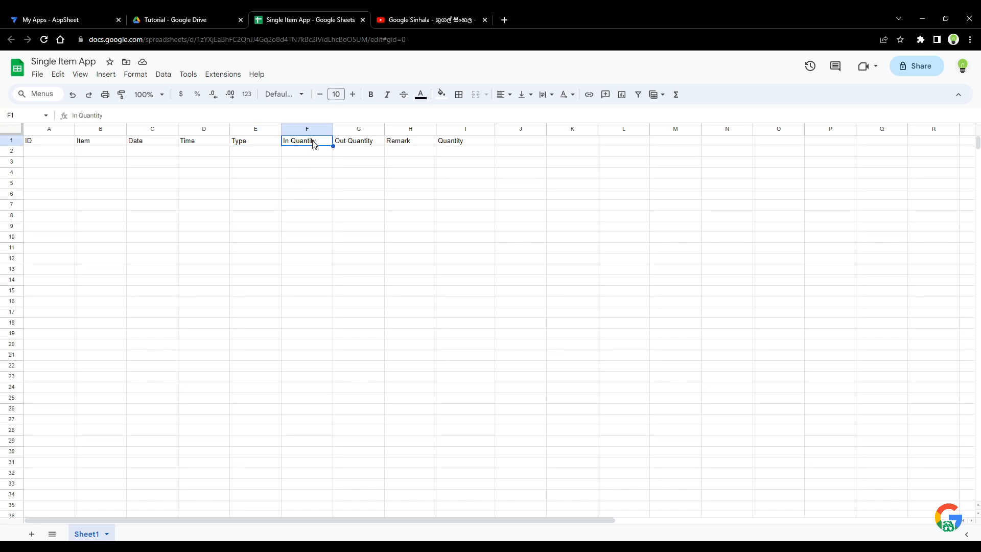
pyautogui.click(249, 156)
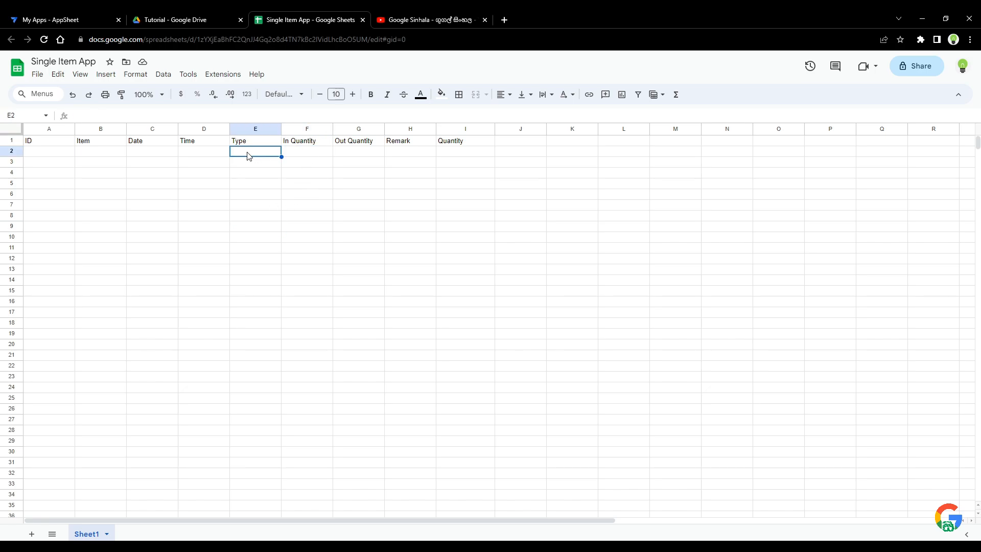
pyautogui.click(293, 157)
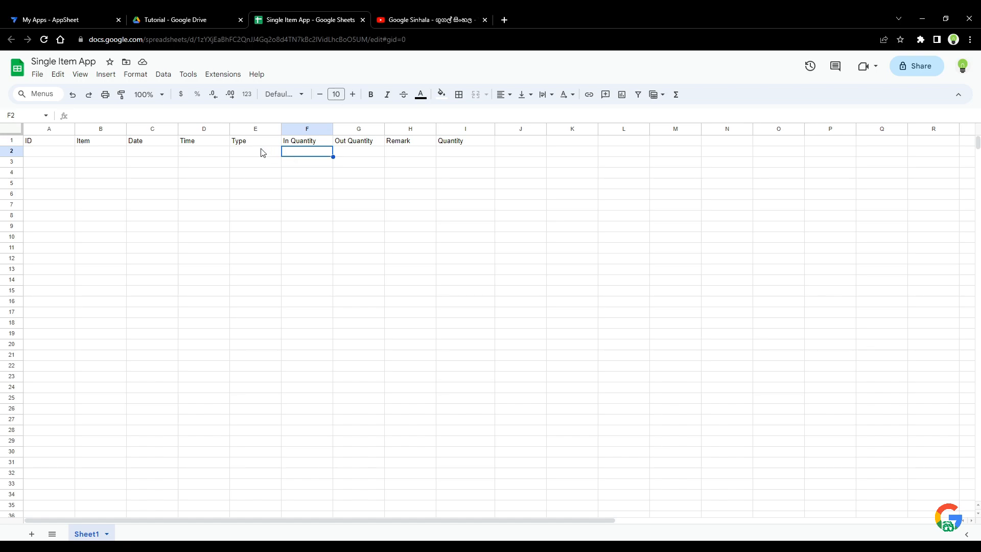
# Examine the Out Quantity, Remark and Quantity column headers and the empty cells under Quantity
pyautogui.click(355, 145)
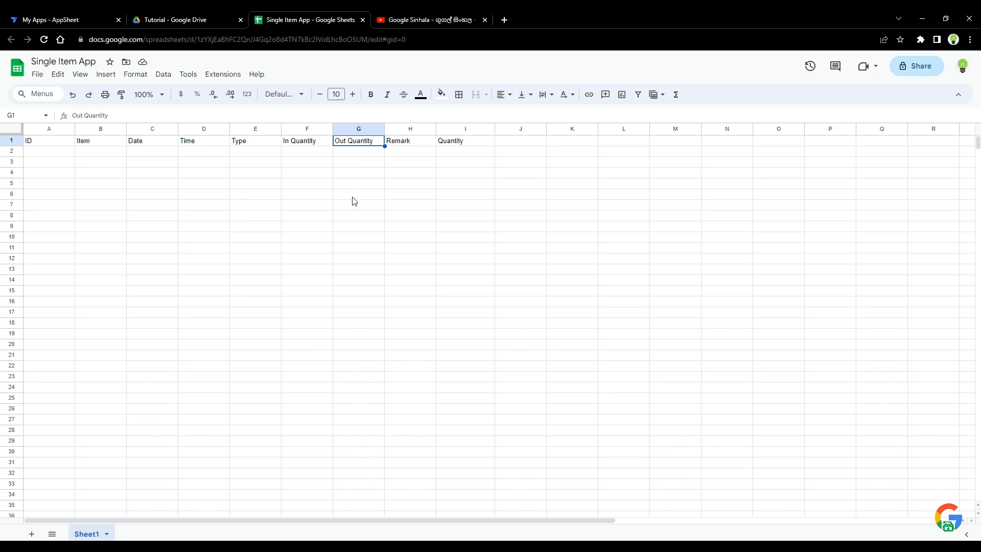
pyautogui.click(410, 146)
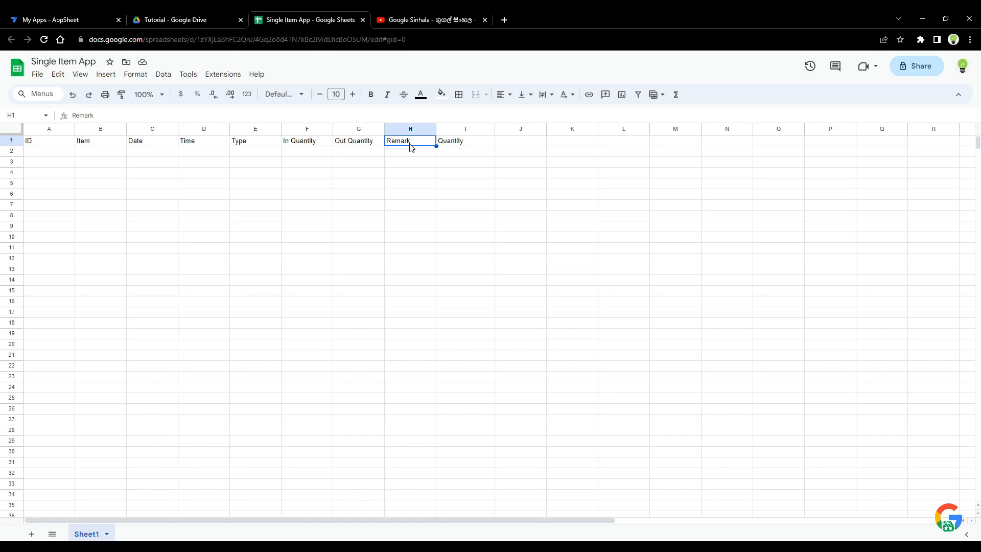
pyautogui.click(472, 146)
pyautogui.click(473, 163)
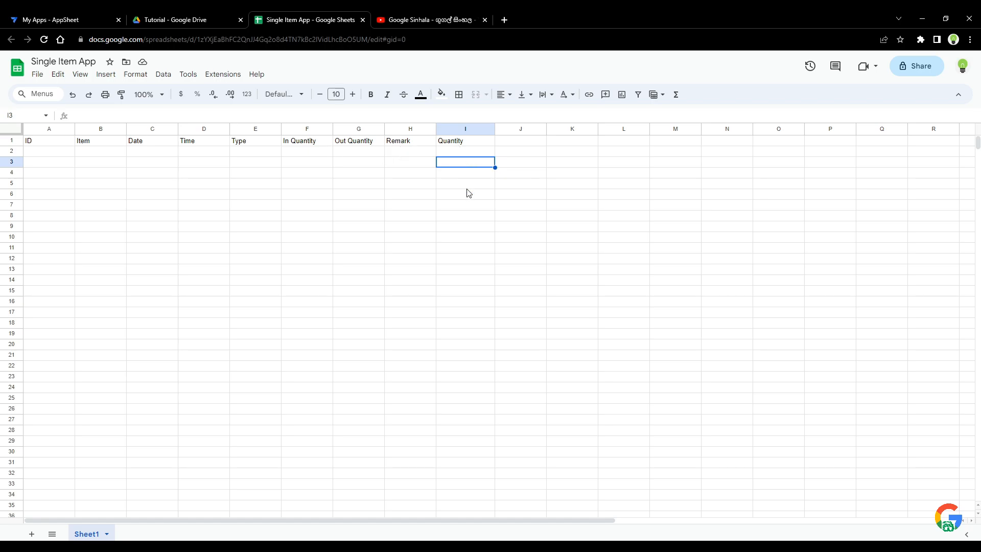
pyautogui.click(475, 240)
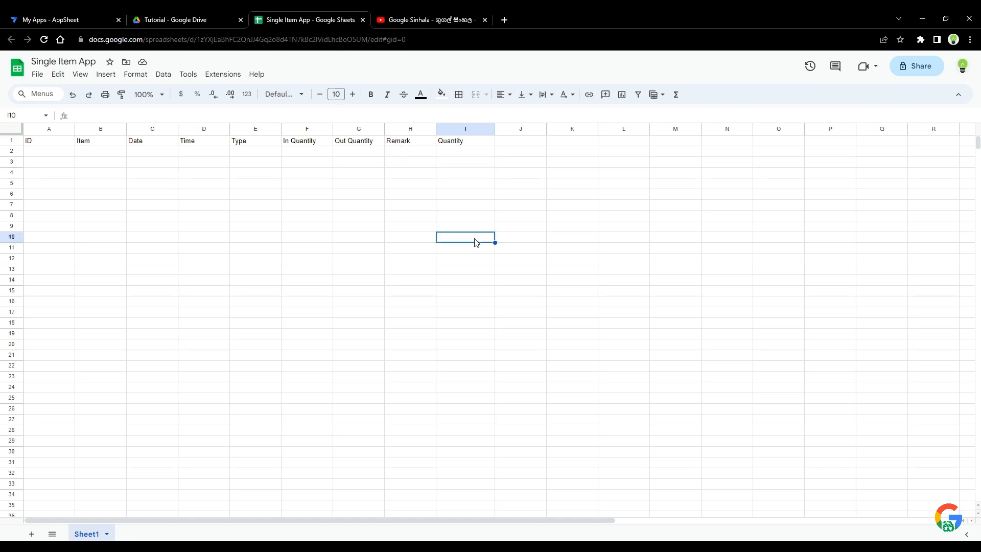
pyautogui.click(465, 189)
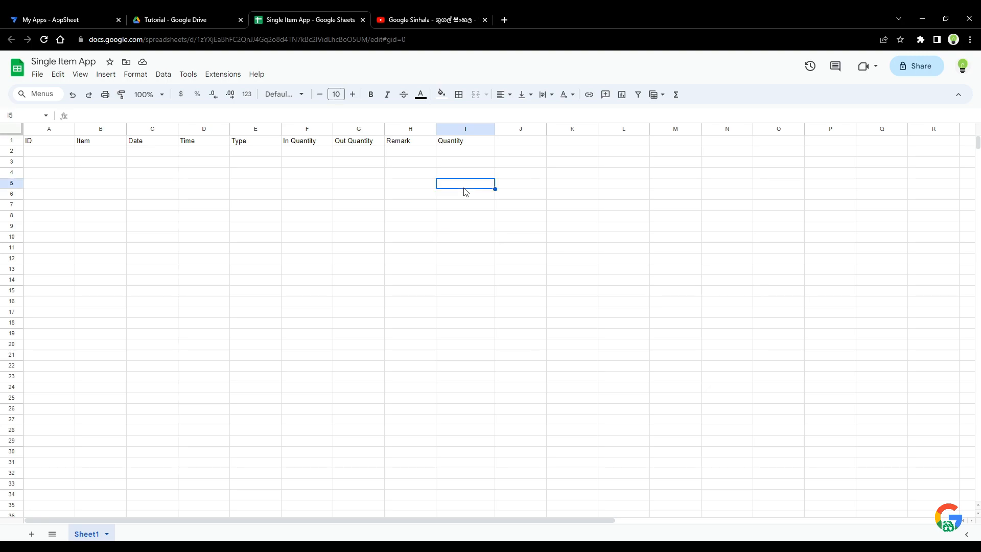
pyautogui.click(461, 162)
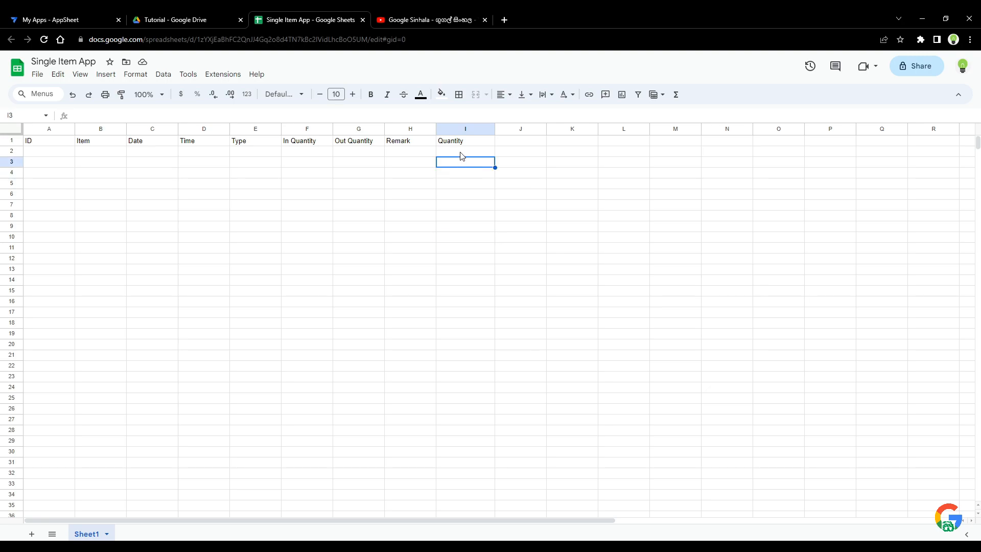
pyautogui.moveTo(461, 152); pyautogui.dragTo(460, 272)
pyautogui.click(397, 239)
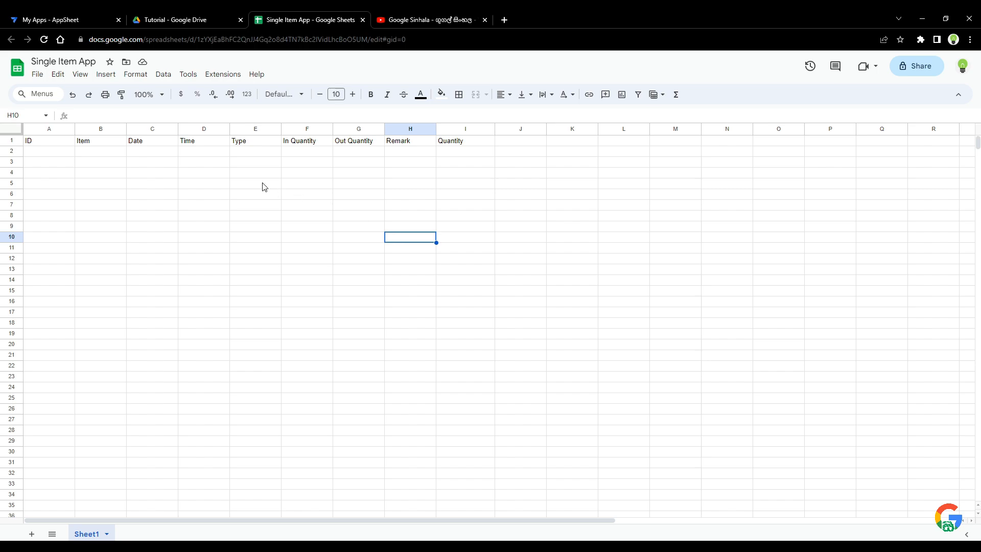
# Switch to AppSheet and start an app from existing data, named Single Item App with the category Inventory Management
pyautogui.click(58, 23)
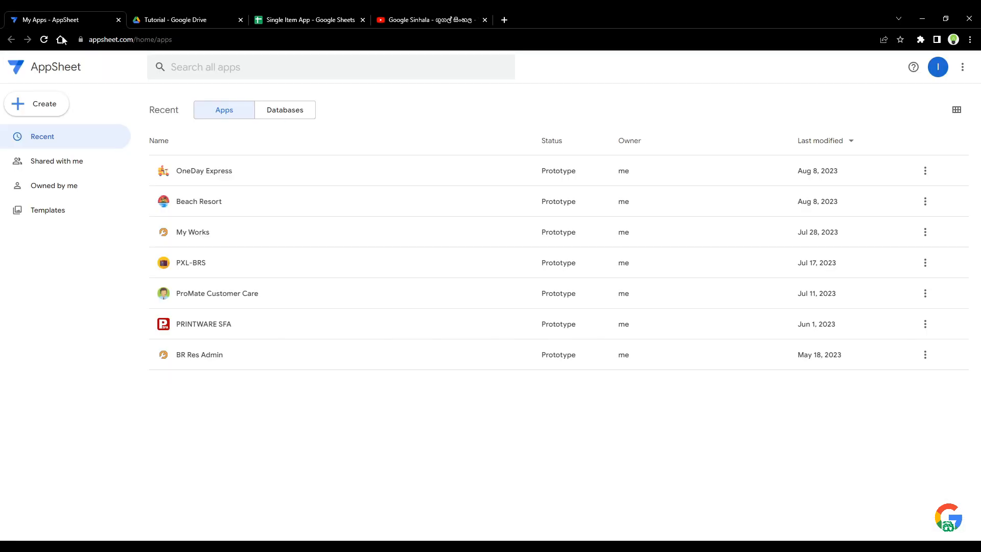
pyautogui.click(47, 106)
pyautogui.moveTo(65, 135)
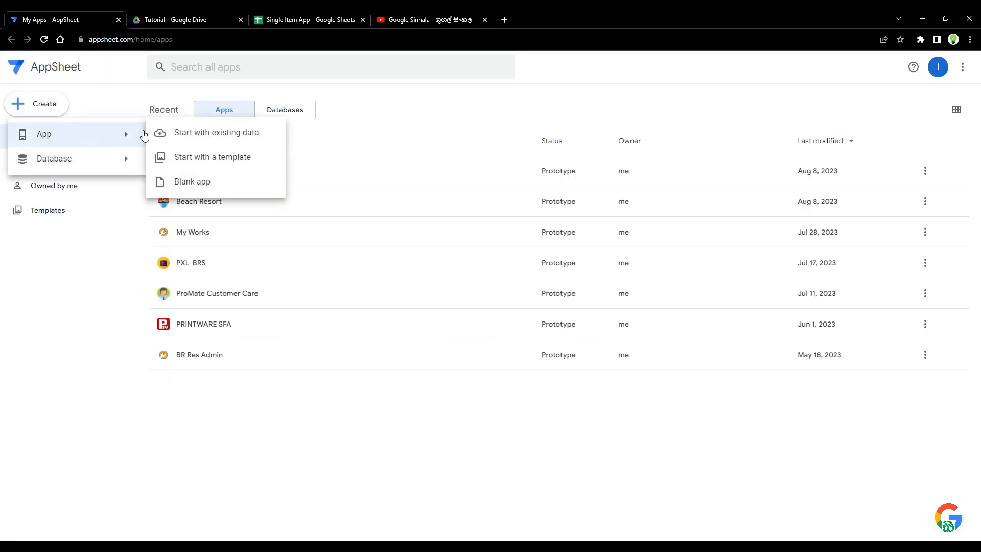
pyautogui.click(173, 134)
pyautogui.hotkey('ctrl', 'a')
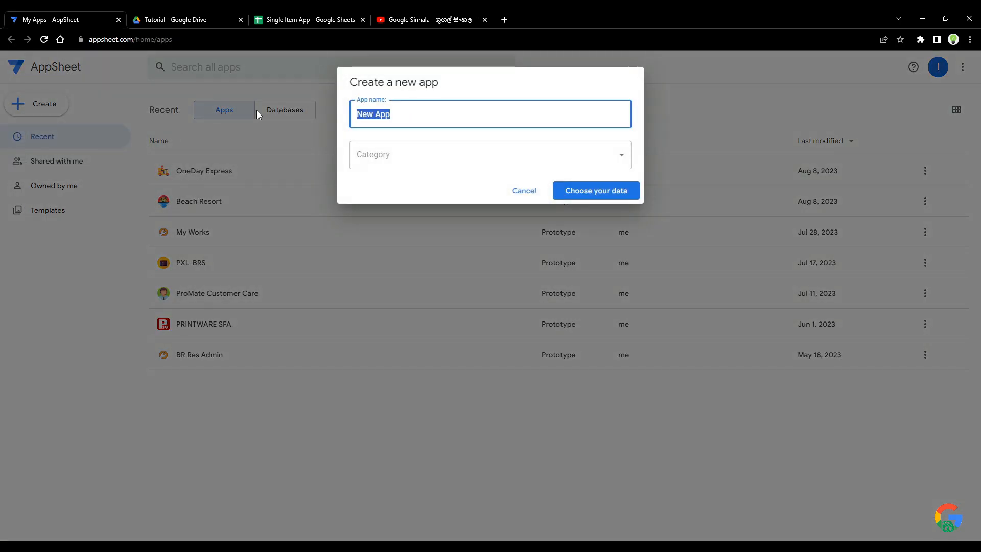
pyautogui.write('Sing')
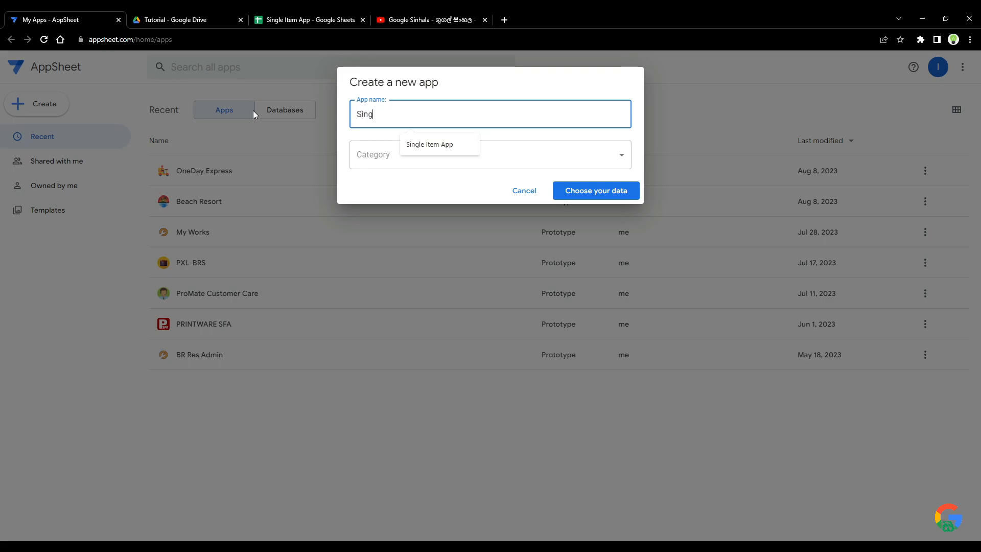
pyautogui.click(415, 146)
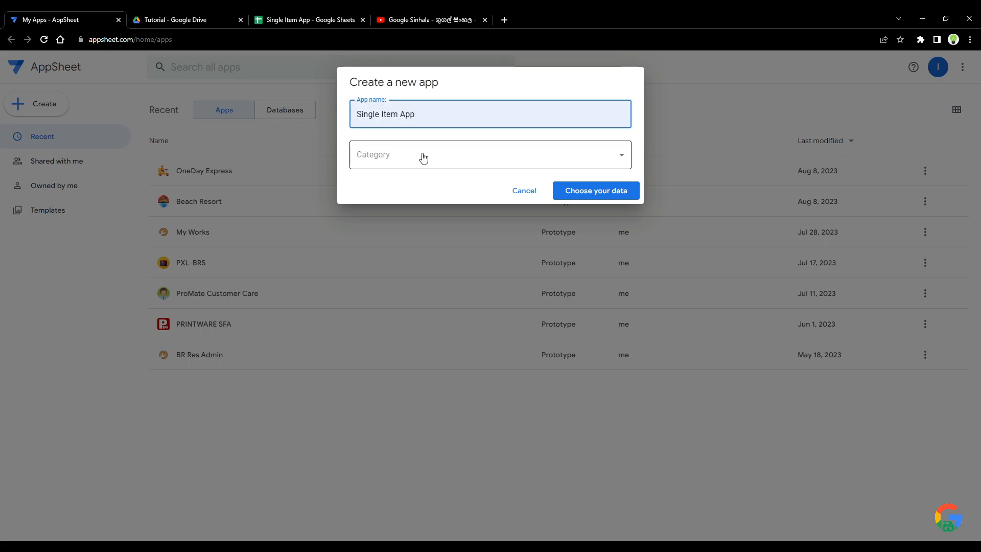
pyautogui.click(423, 157)
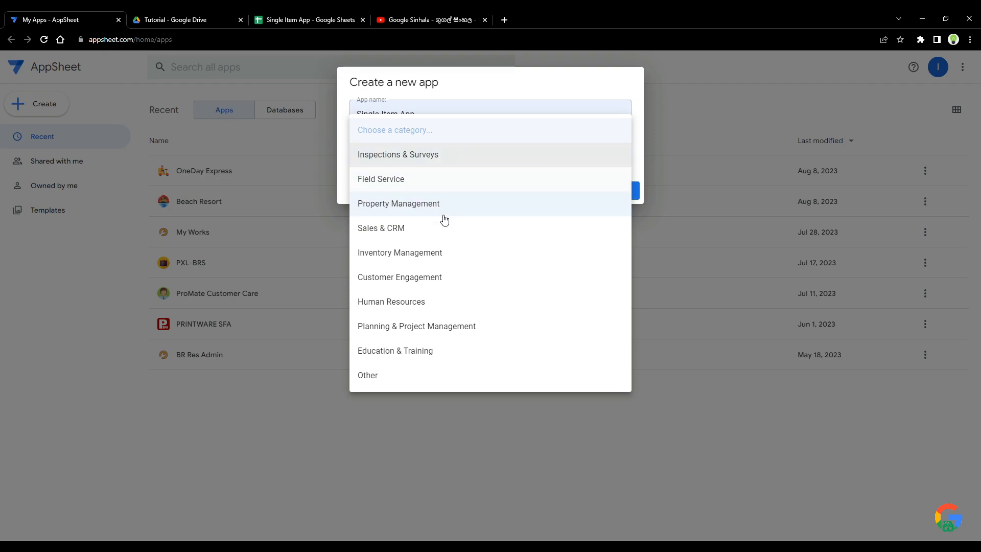
pyautogui.click(436, 252)
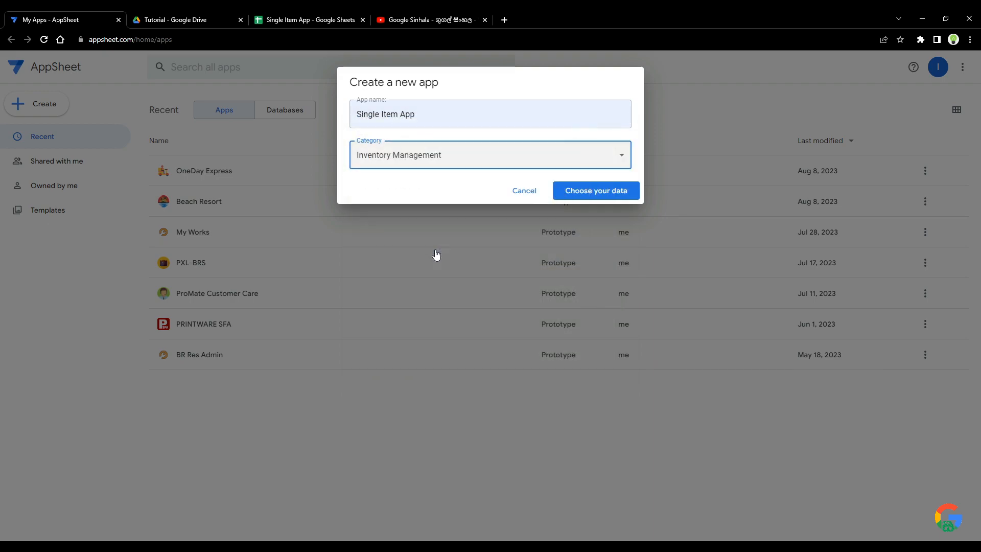
# Use the Single Item App spreadsheet from Google Sheets as the app's data and open the new app for customizing
pyautogui.click(590, 200)
pyautogui.click(476, 162)
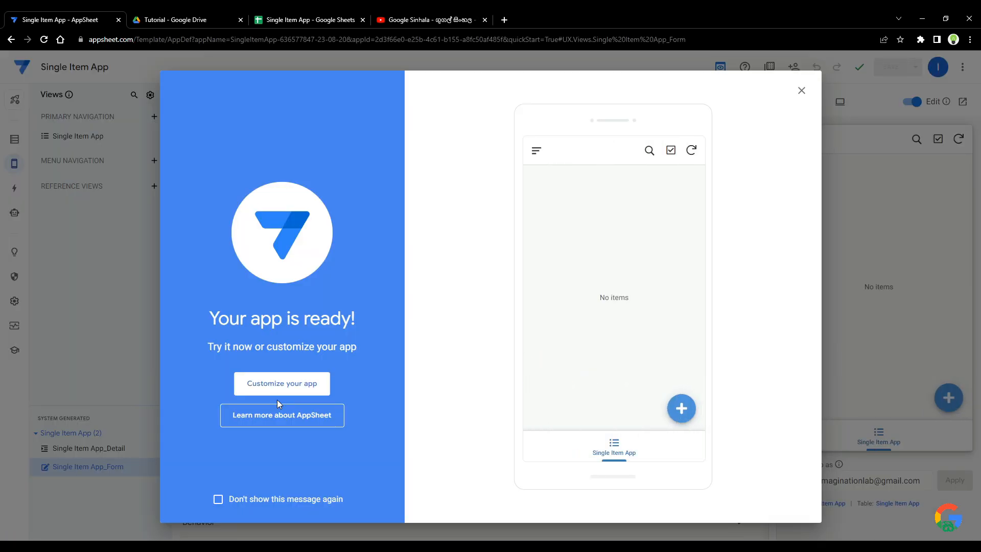
pyautogui.click(289, 393)
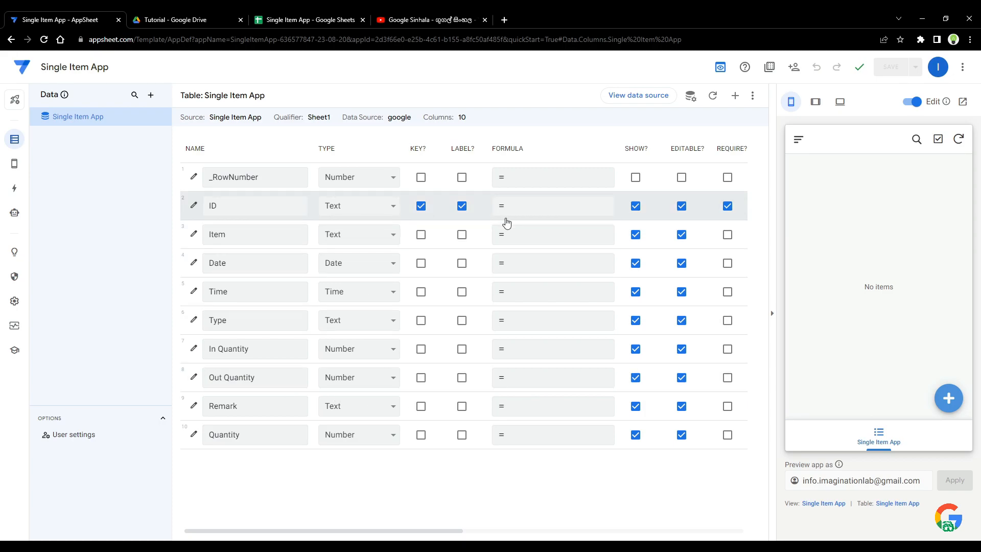
# Set the Item column's initial value to WATER and make the column non-editable
pyautogui.hscroll(4, 504, 221)
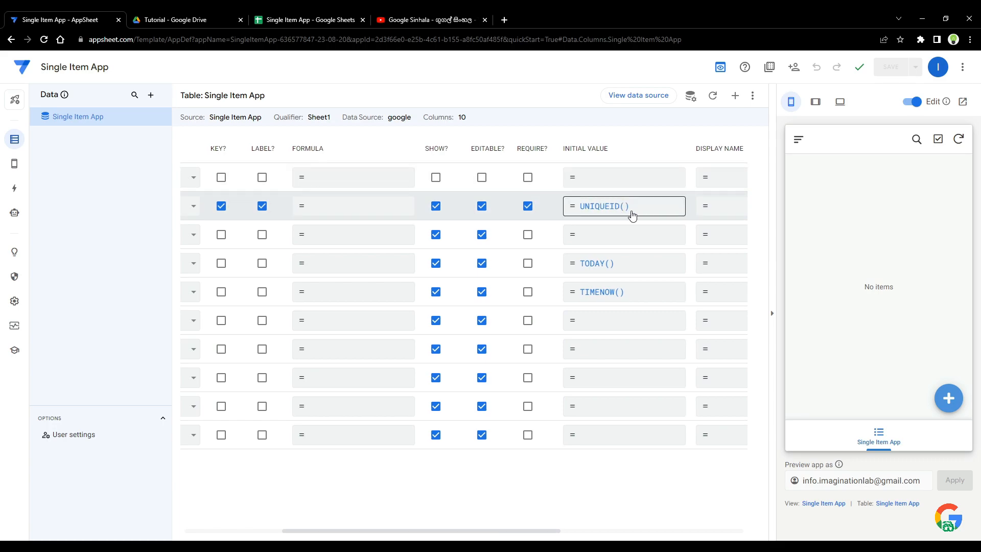
pyautogui.hscroll(-4, 631, 213)
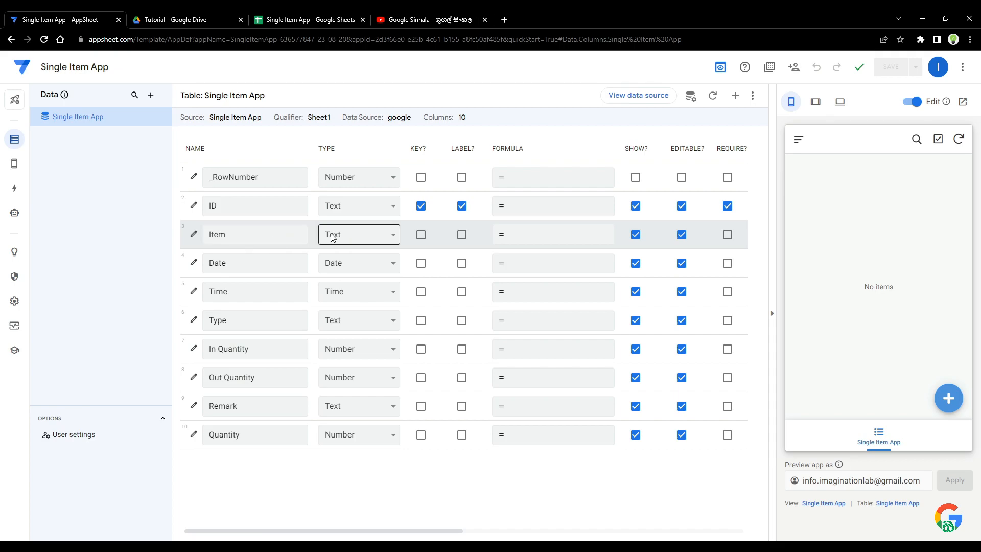
pyautogui.hscroll(5, 331, 235)
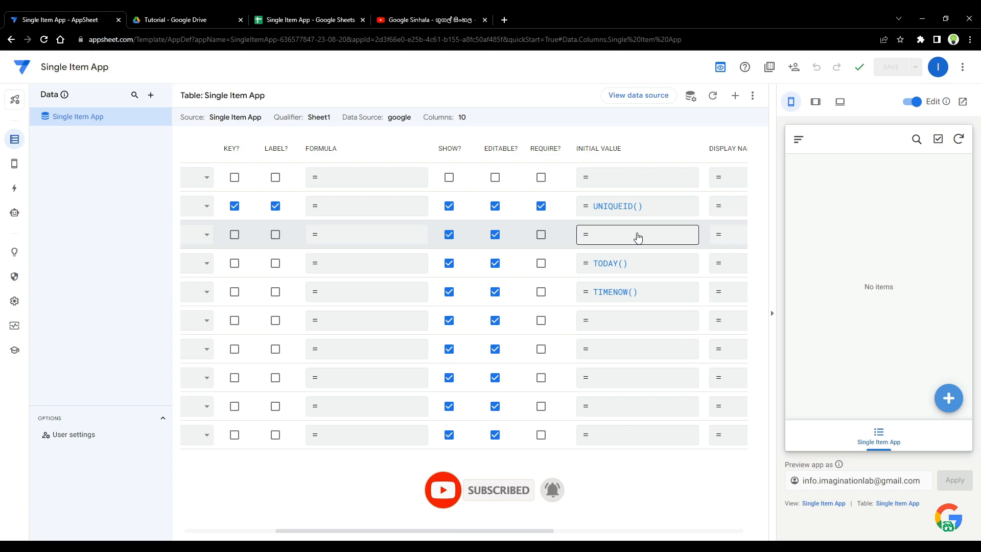
pyautogui.click(638, 236)
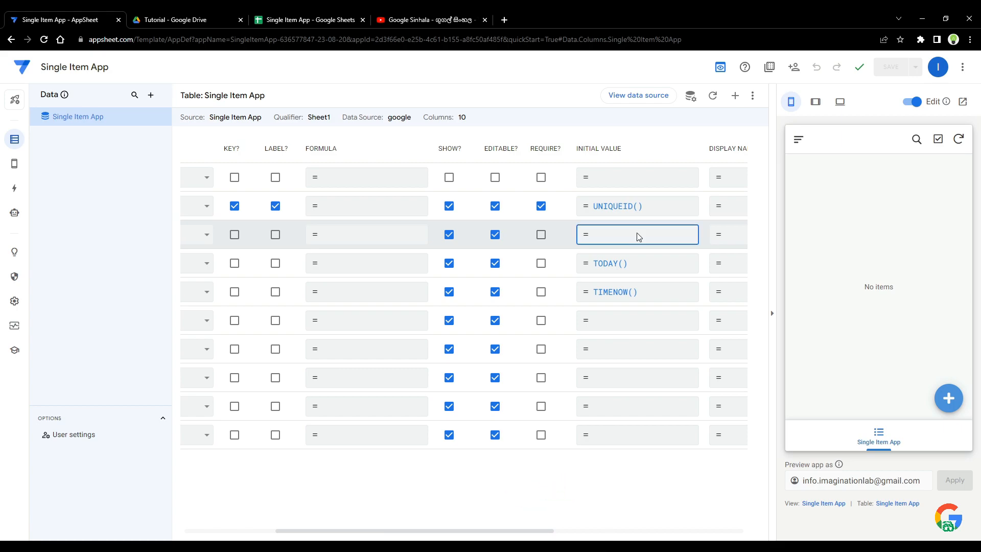
pyautogui.write('WATER')
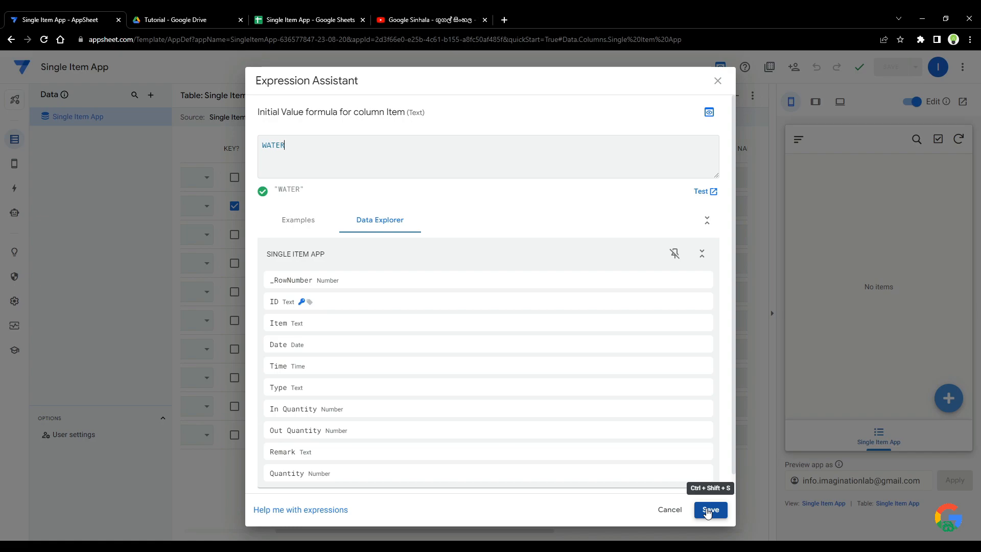
pyautogui.click(708, 513)
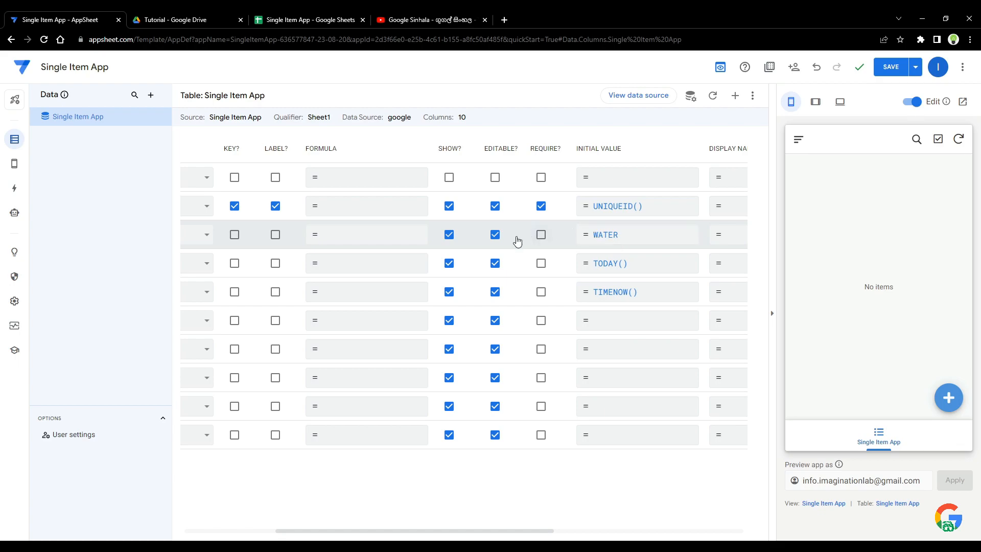
pyautogui.hscroll(-4, 489, 237)
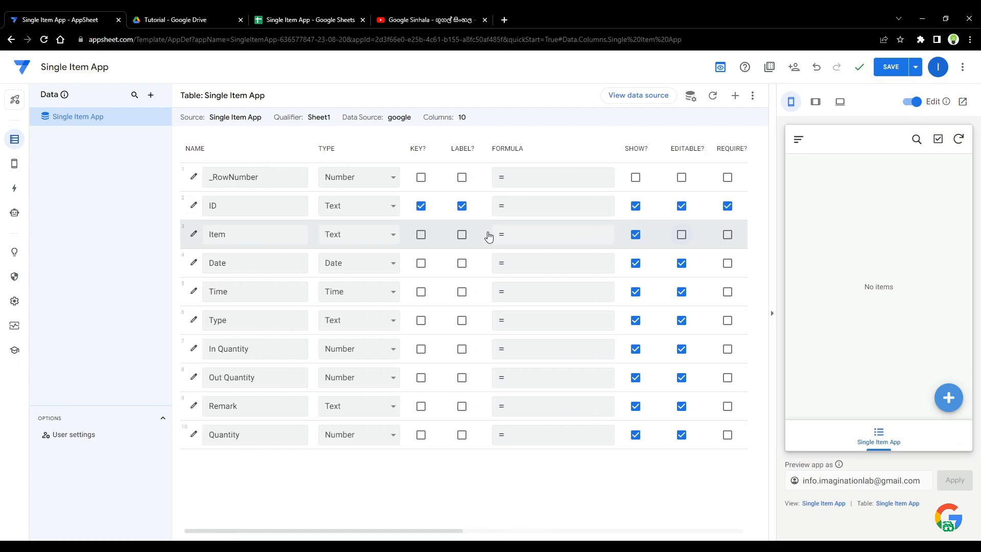
# Examine the column types and initial value formulas of the Date and Time columns
pyautogui.hscroll(4, 489, 234)
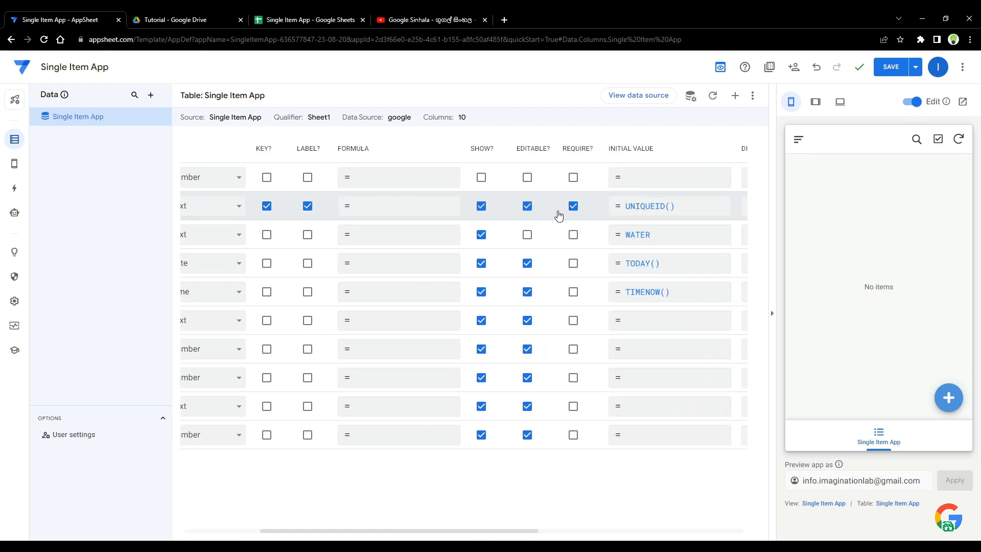
pyautogui.hscroll(-4, 559, 215)
pyautogui.hscroll(4, 499, 291)
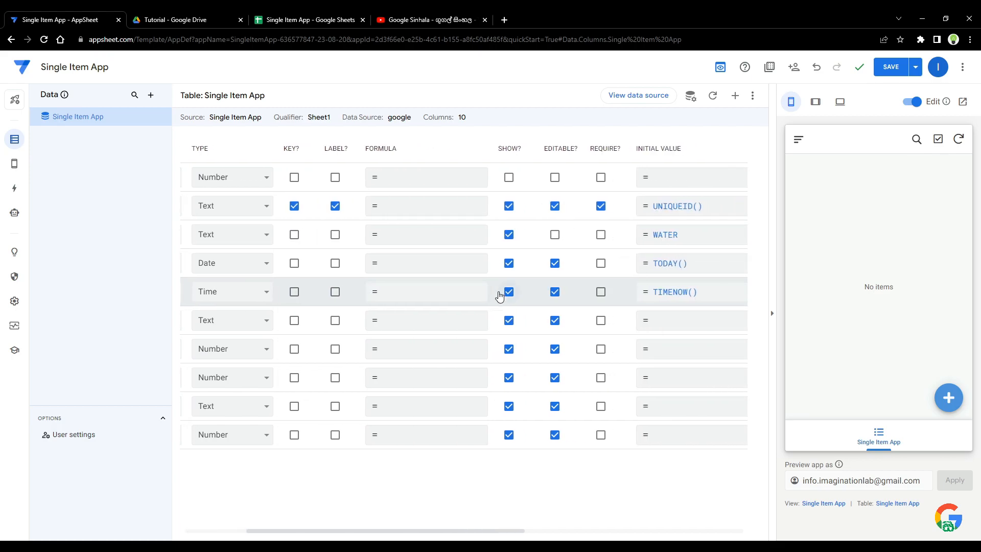
pyautogui.hscroll(-4, 499, 296)
pyautogui.hscroll(5, 500, 295)
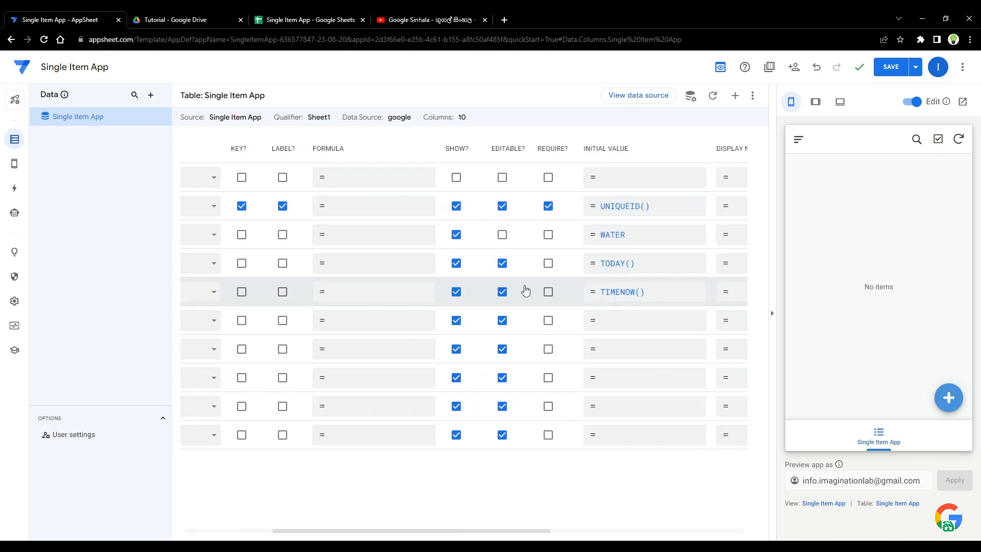
pyautogui.hscroll(-4, 526, 289)
pyautogui.hscroll(-1, 526, 290)
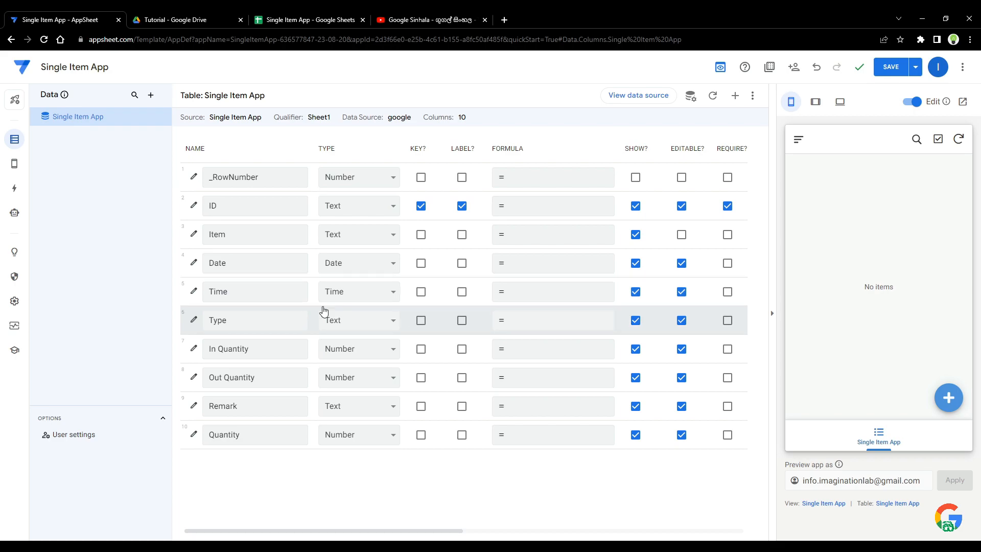
# Change the Type column's data type to Enum and give it the values In and Out
pyautogui.click(348, 321)
pyautogui.click(364, 378)
pyautogui.click(193, 320)
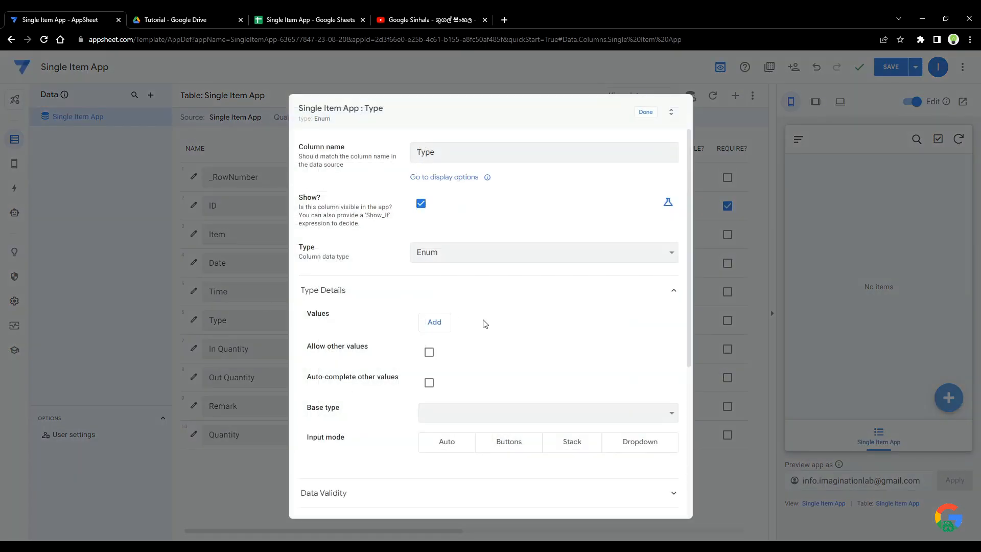
pyautogui.click(435, 322)
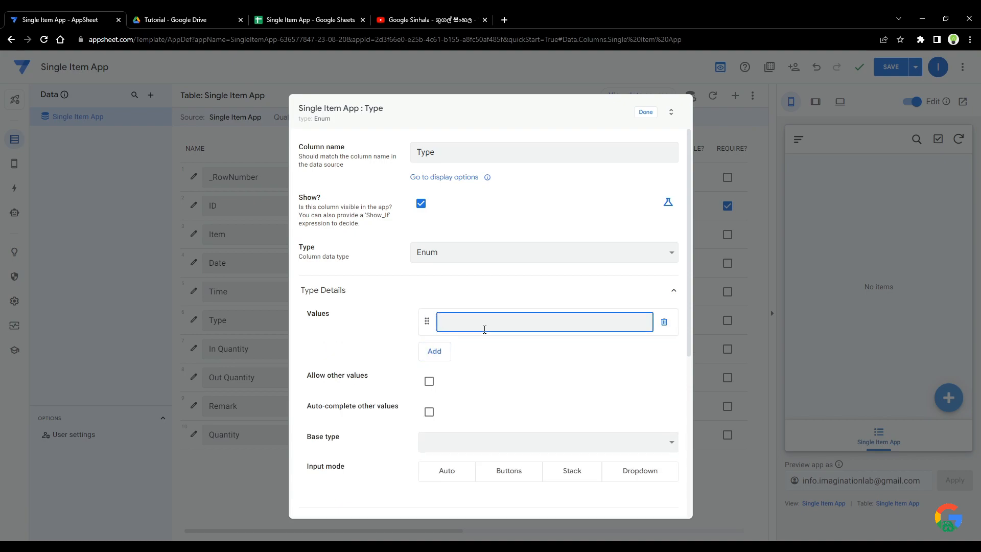
pyautogui.write('In')
pyautogui.click(435, 352)
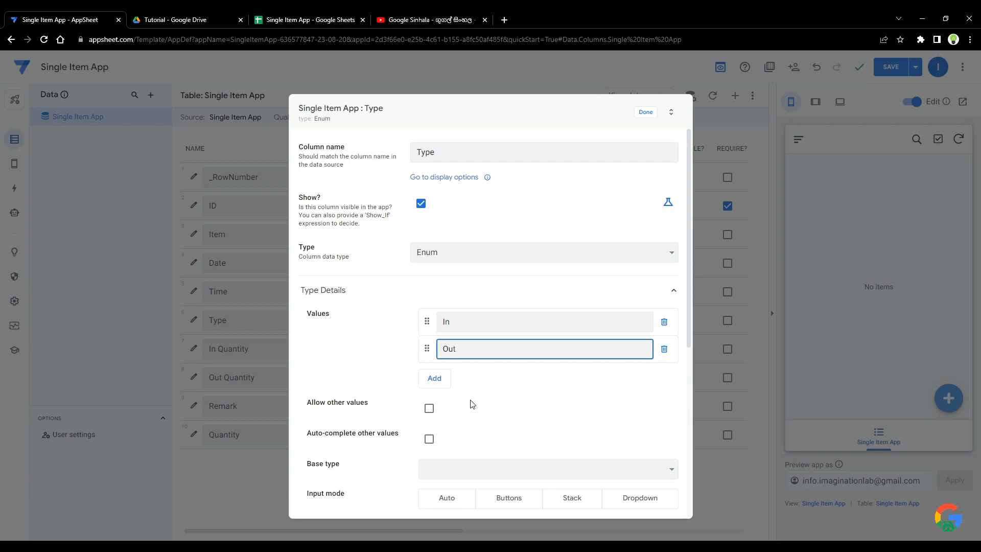
pyautogui.scroll(-2, 473, 404)
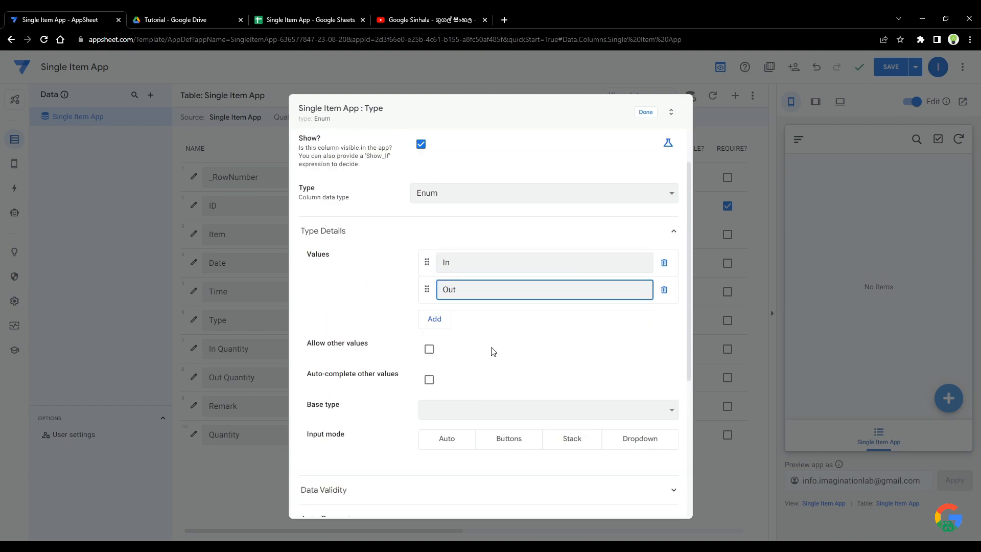
pyautogui.click(646, 112)
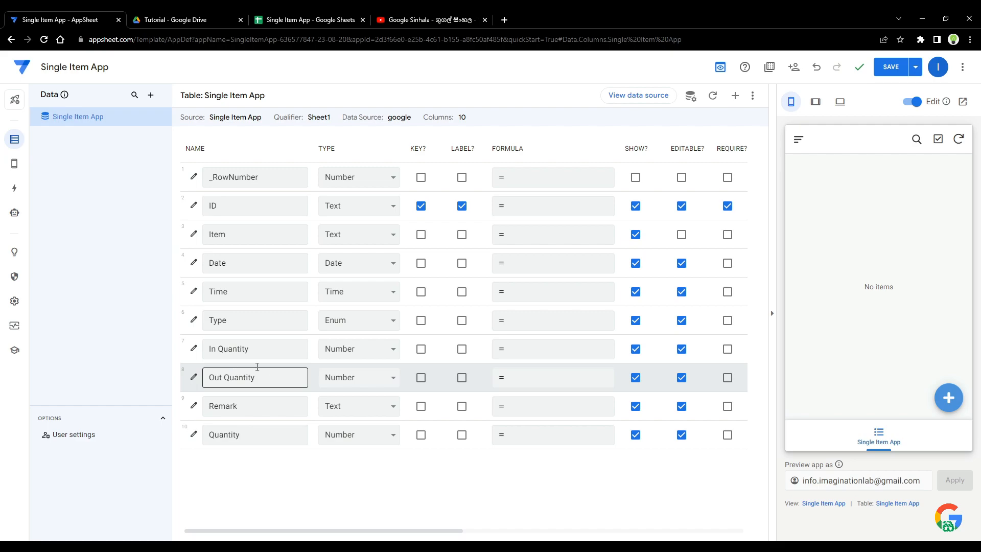
# Give the In Quantity column the Show_If expression [Type]='In'
pyautogui.click(196, 352)
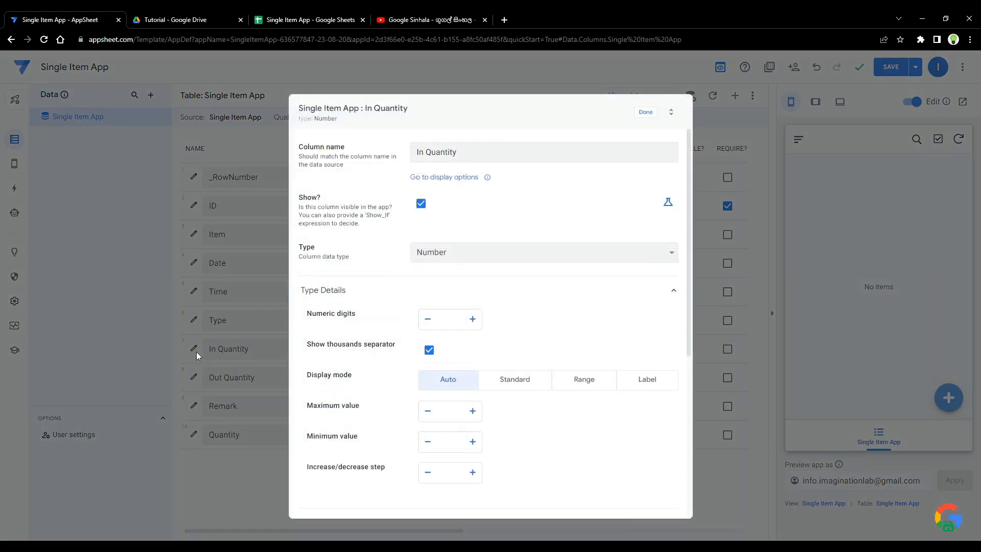
pyautogui.scroll(-5, 453, 184)
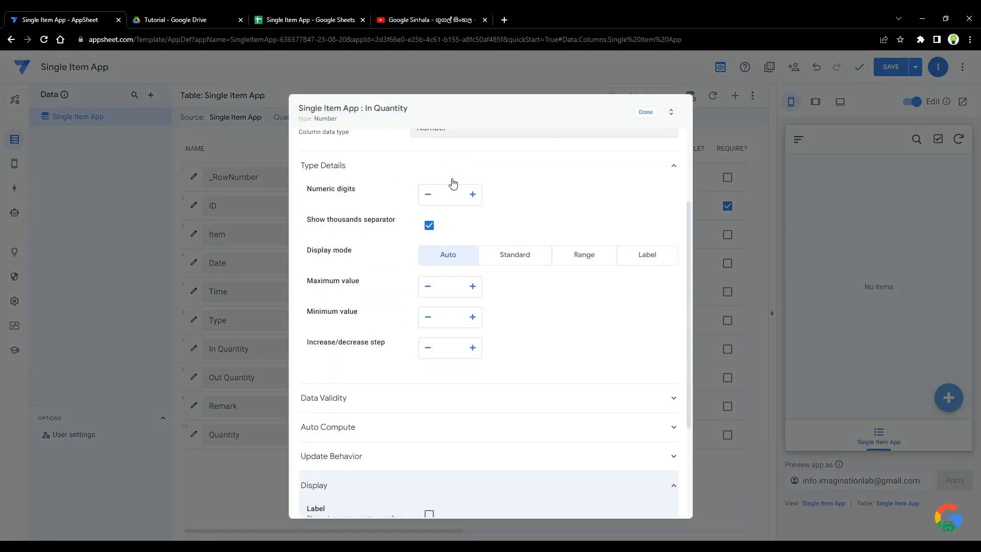
pyautogui.scroll(5, 446, 365)
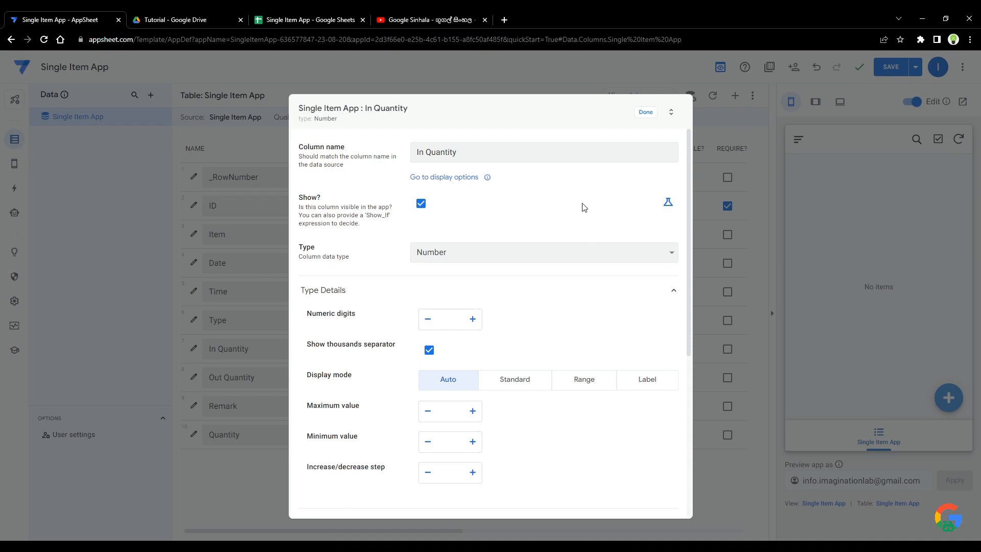
pyautogui.click(668, 201)
pyautogui.click(552, 202)
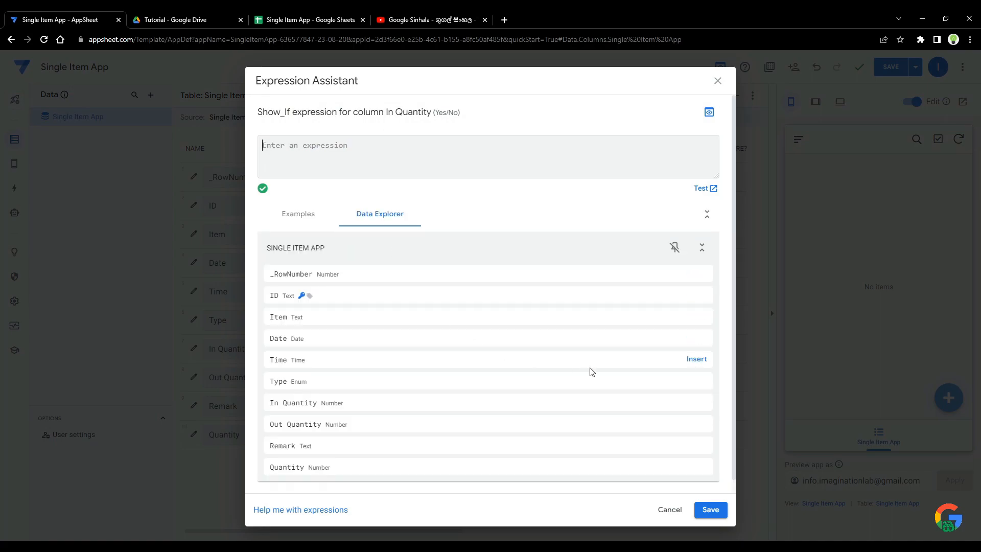
pyautogui.click(691, 386)
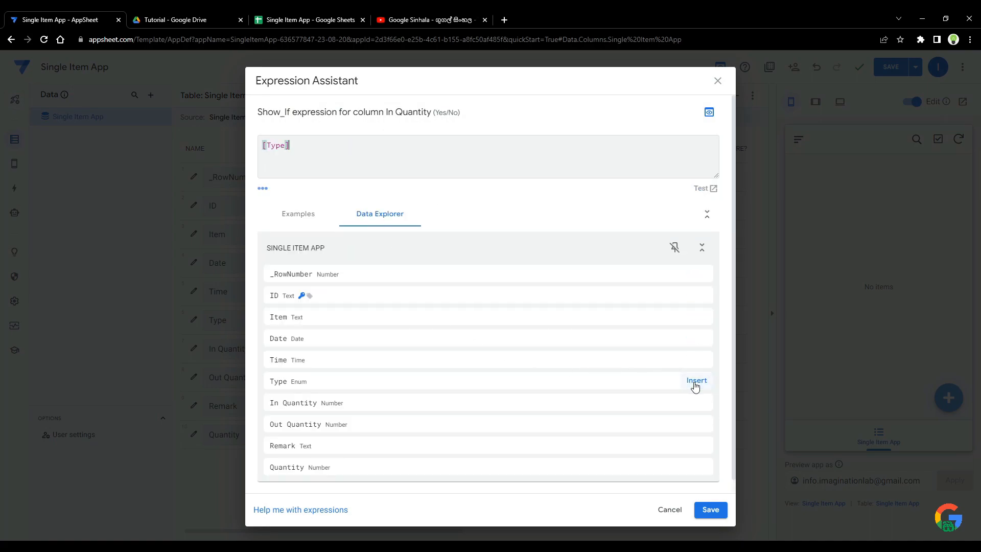
pyautogui.write("='In")
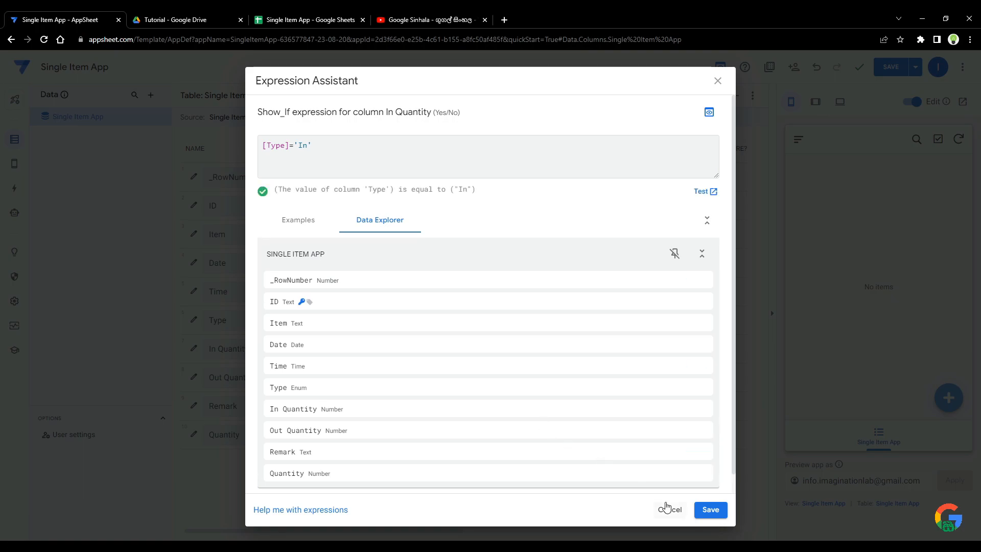
pyautogui.click(718, 510)
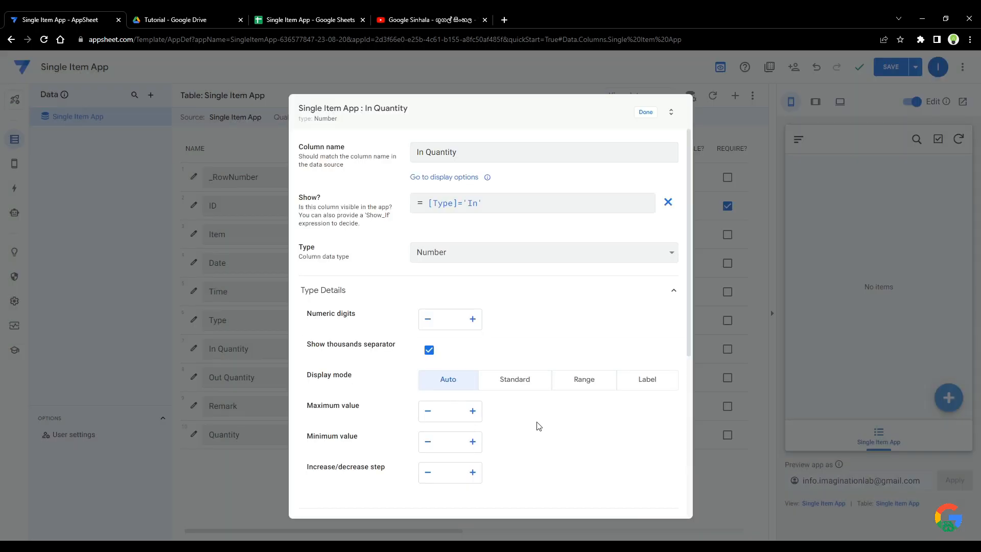
# Set the In Quantity column's minimum value to 0
pyautogui.scroll(-1, 539, 426)
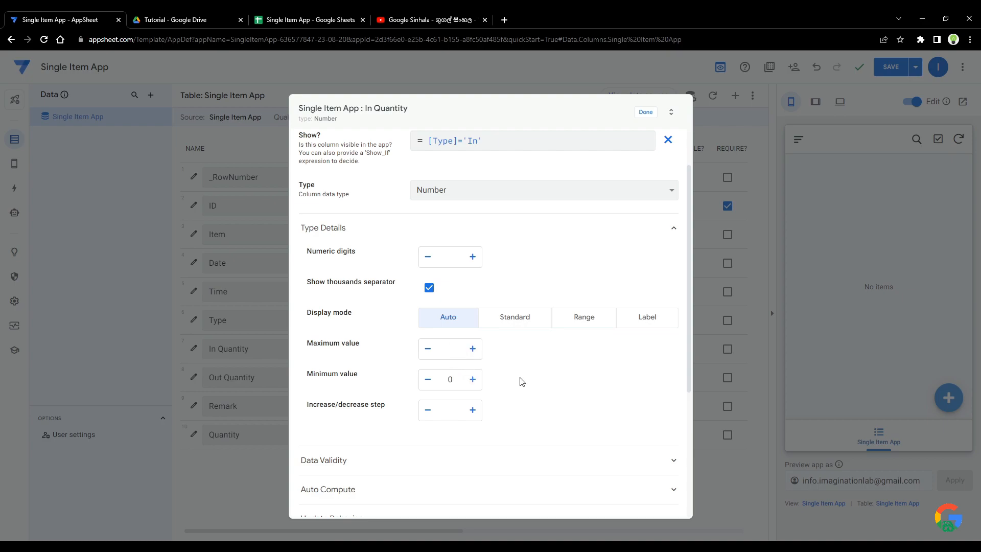
pyautogui.scroll(-1, 563, 404)
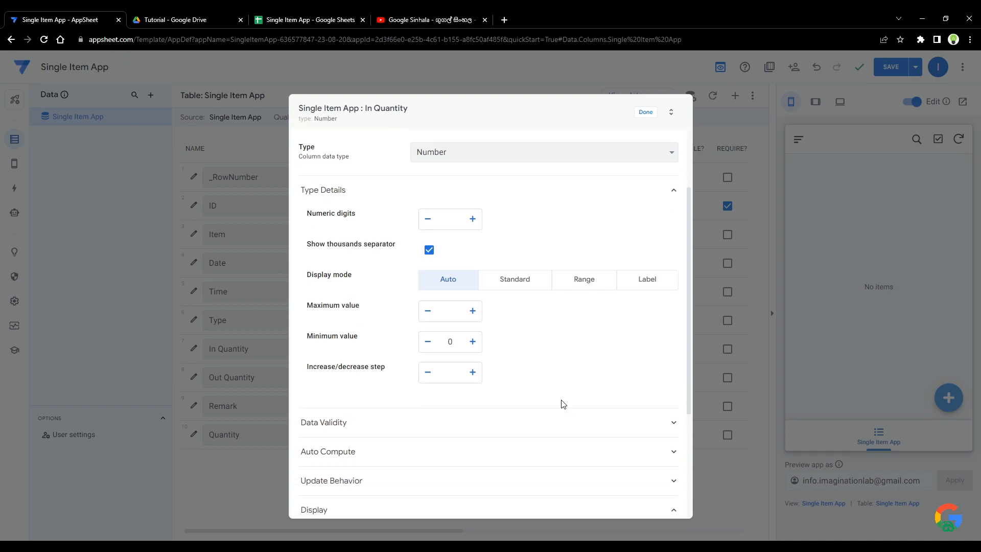
pyautogui.scroll(-1, 563, 404)
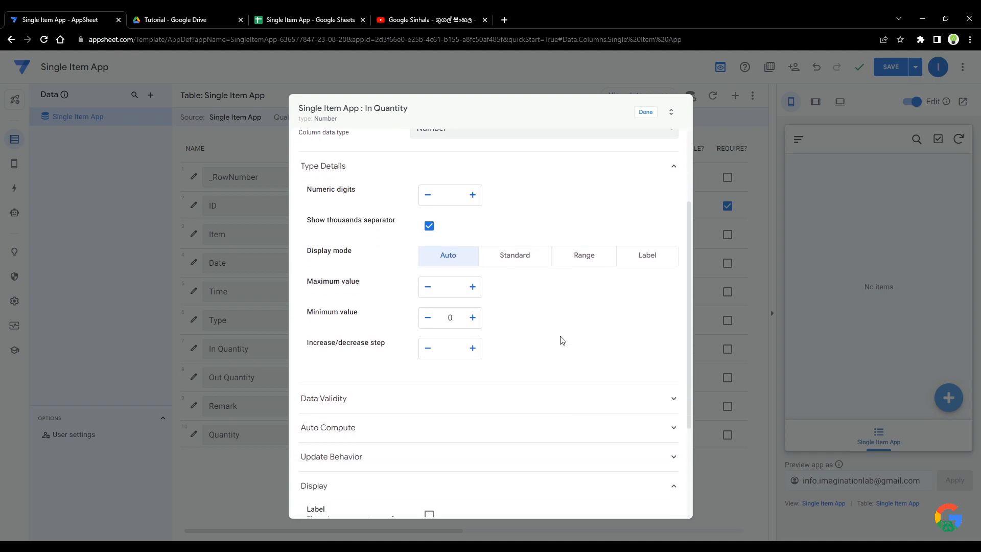
# Review the remaining settings of the In Quantity column and accept them
pyautogui.scroll(1, 562, 340)
pyautogui.scroll(-1, 562, 340)
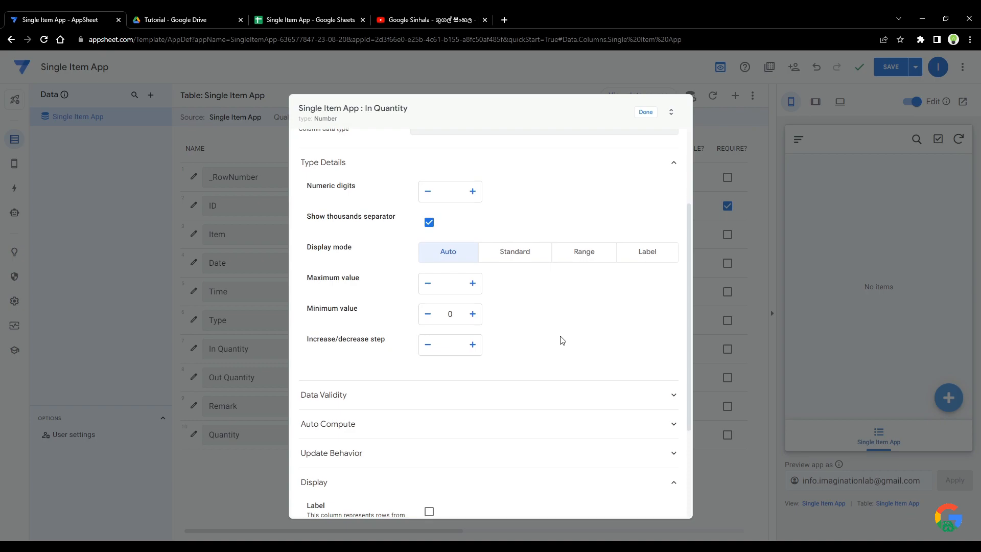
pyautogui.scroll(-3, 562, 341)
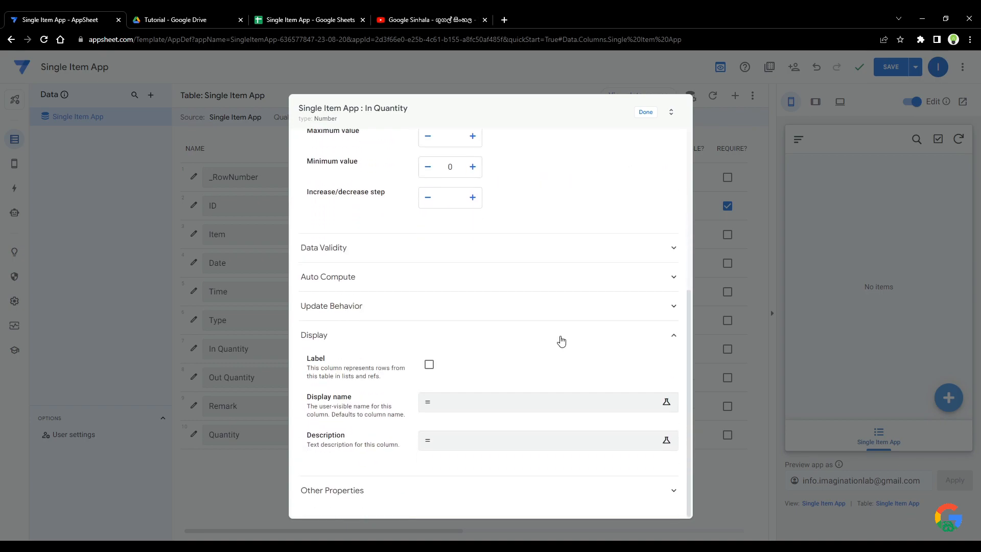
pyautogui.scroll(4, 554, 311)
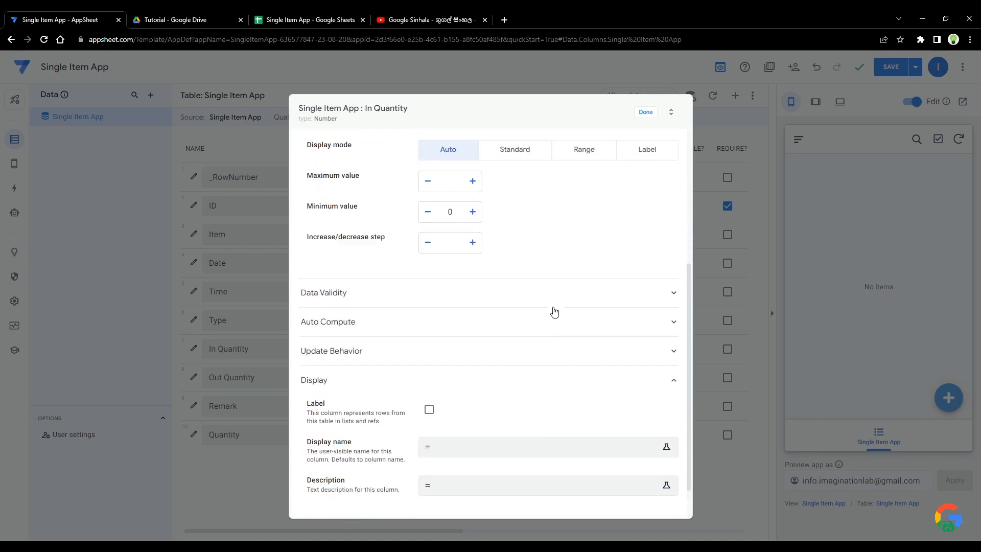
pyautogui.click(642, 114)
# Give the Out Quantity column the Show_If expression [Type]='Out'
pyautogui.click(194, 380)
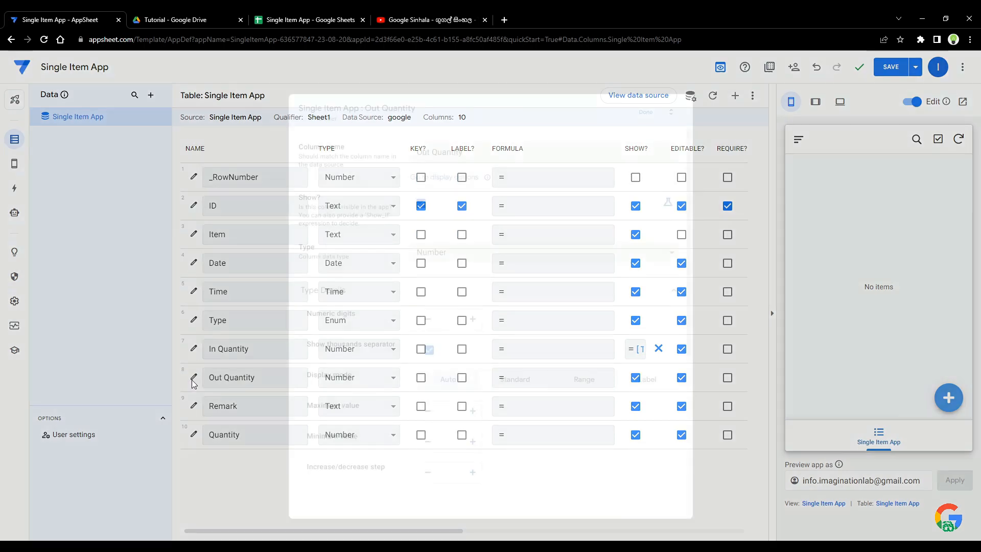
pyautogui.click(667, 202)
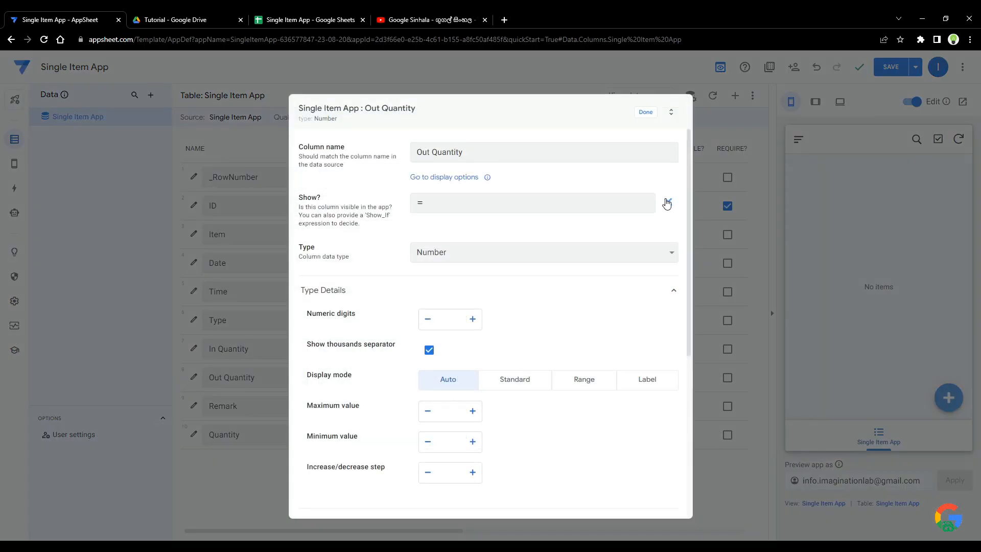
pyautogui.click(493, 198)
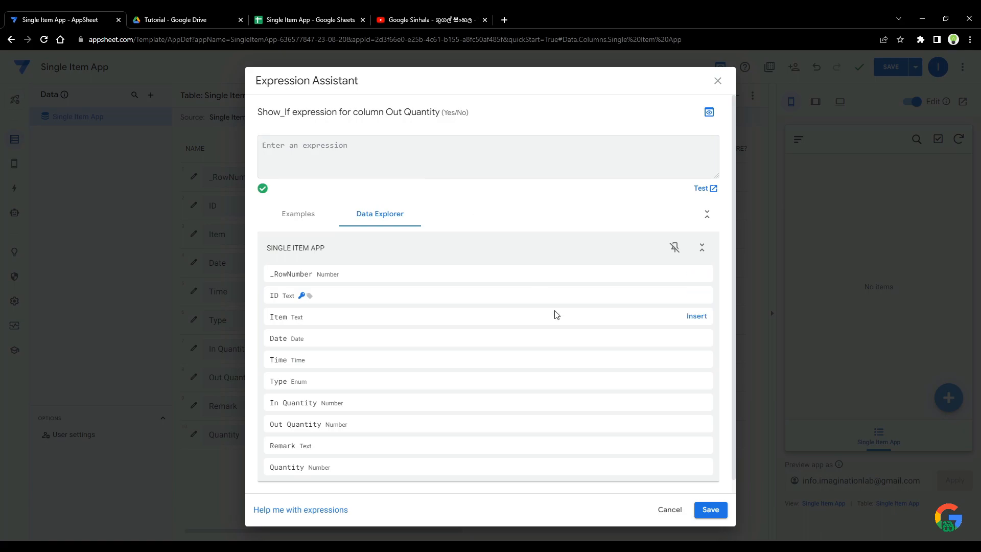
pyautogui.click(696, 381)
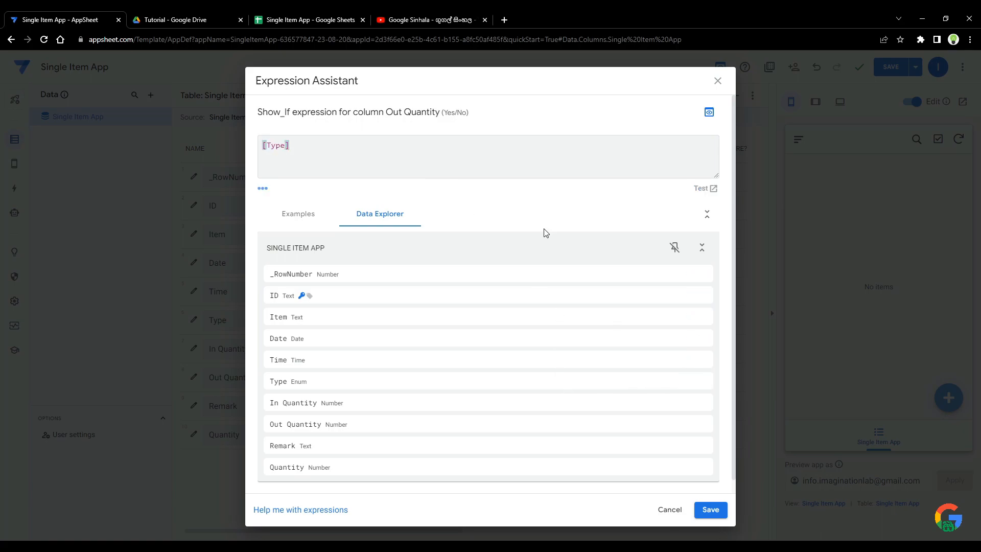
pyautogui.write("='Out")
pyautogui.click(712, 510)
# Set the Out Quantity column's minimum value to 0 and accept the column settings
pyautogui.scroll(-3, 550, 399)
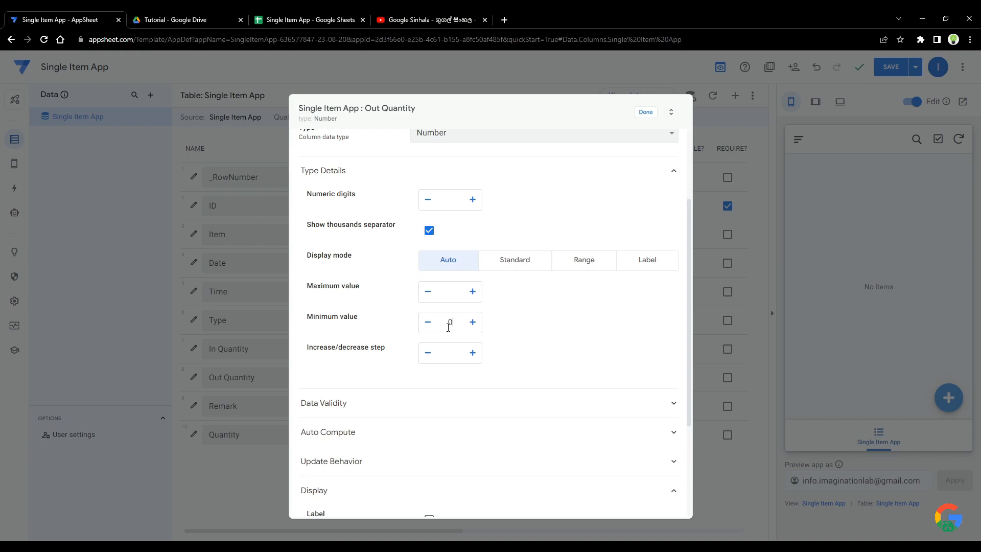
pyautogui.scroll(-1, 553, 342)
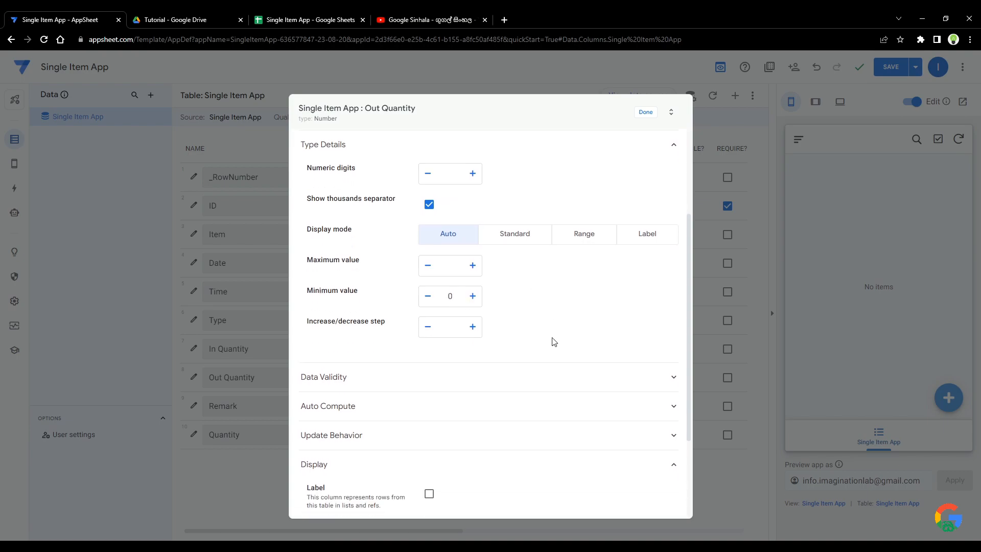
pyautogui.scroll(-2, 543, 394)
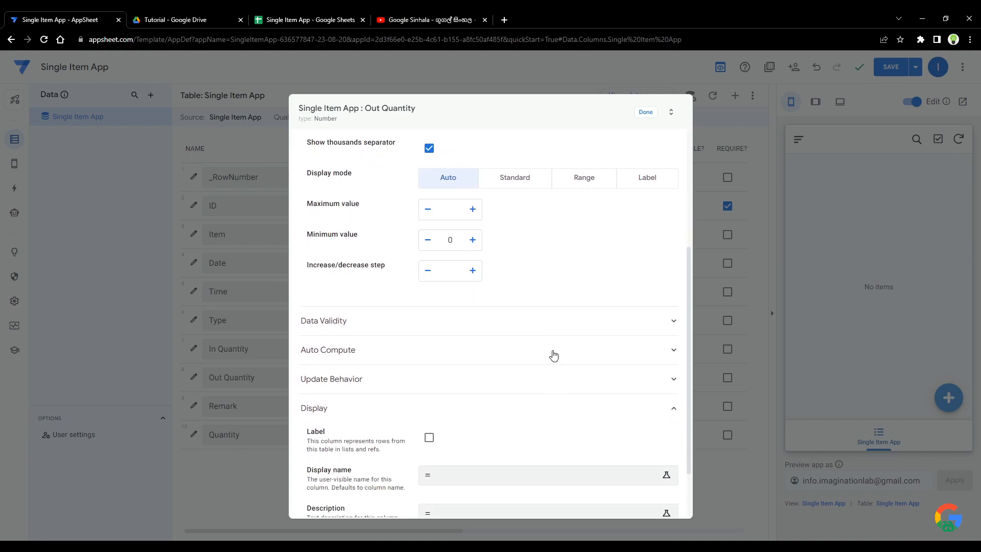
pyautogui.click(646, 112)
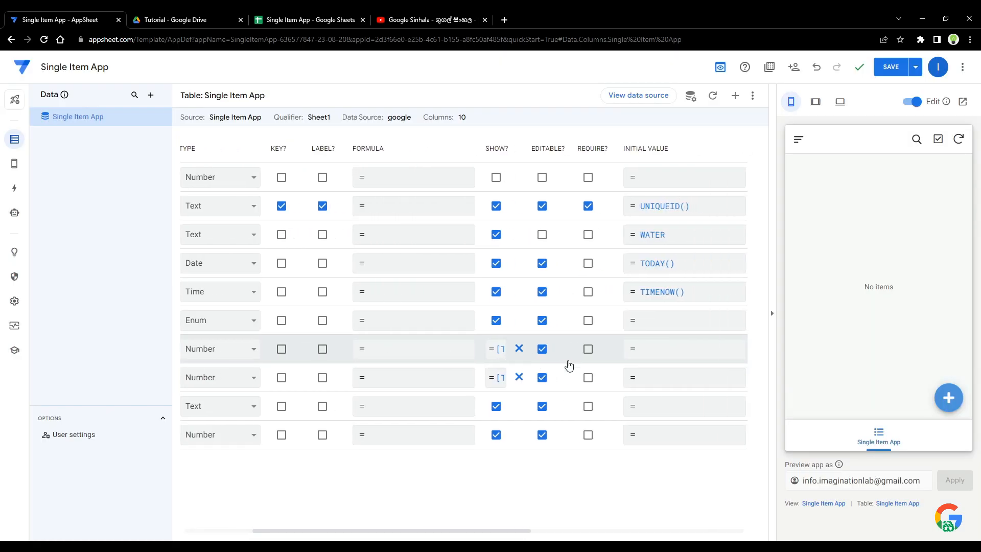
# Set the initial value formula of both the In Quantity and Out Quantity columns to 0
pyautogui.click(681, 354)
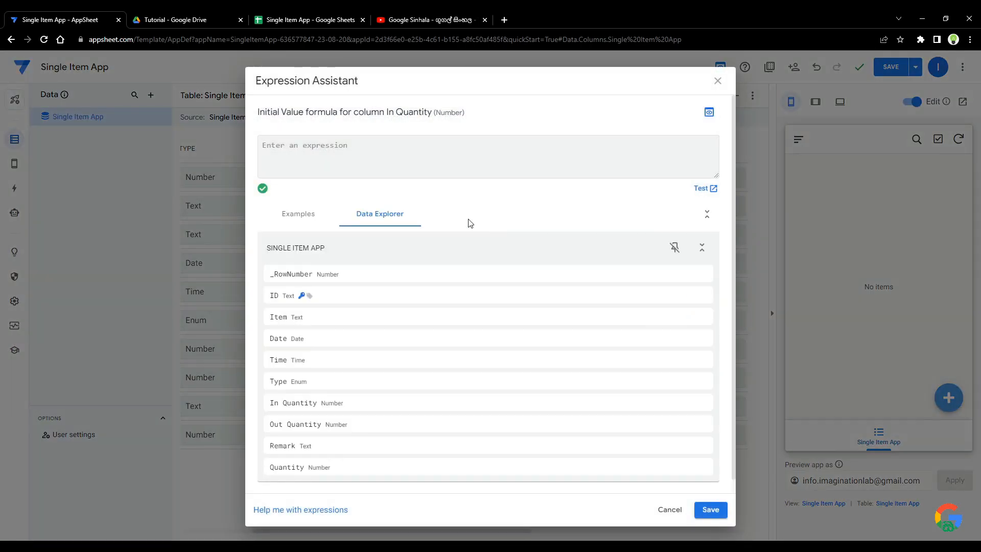
pyautogui.write('0')
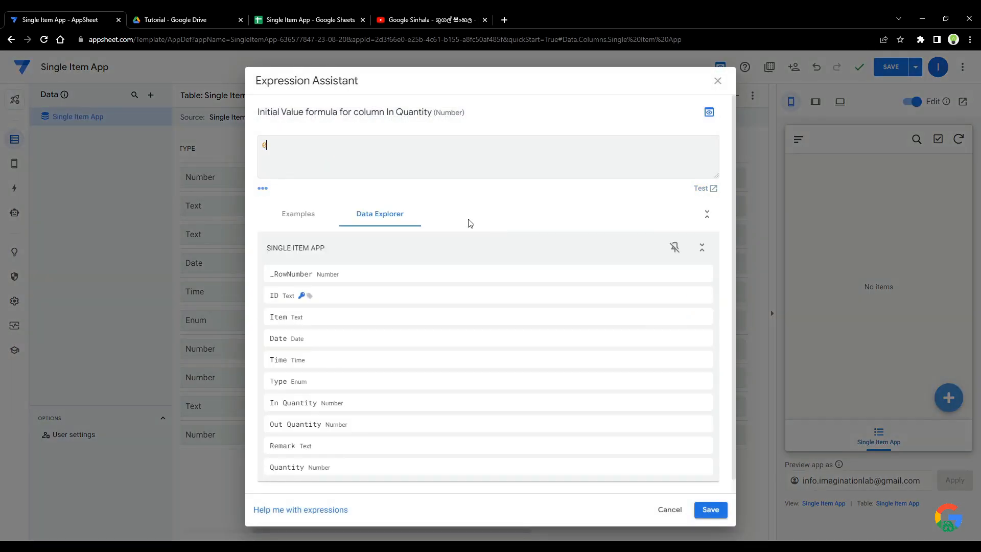
pyautogui.click(711, 509)
pyautogui.click(670, 382)
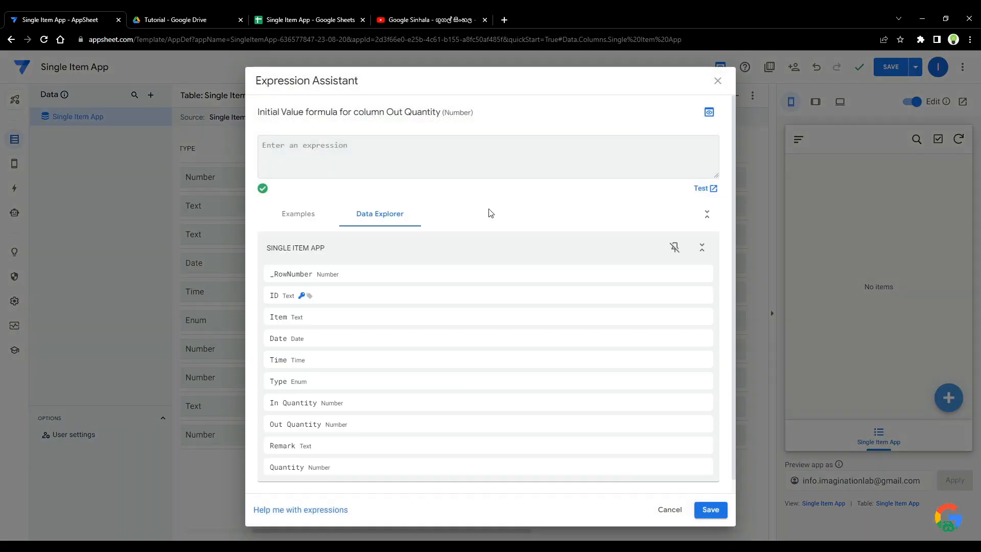
pyautogui.write('0')
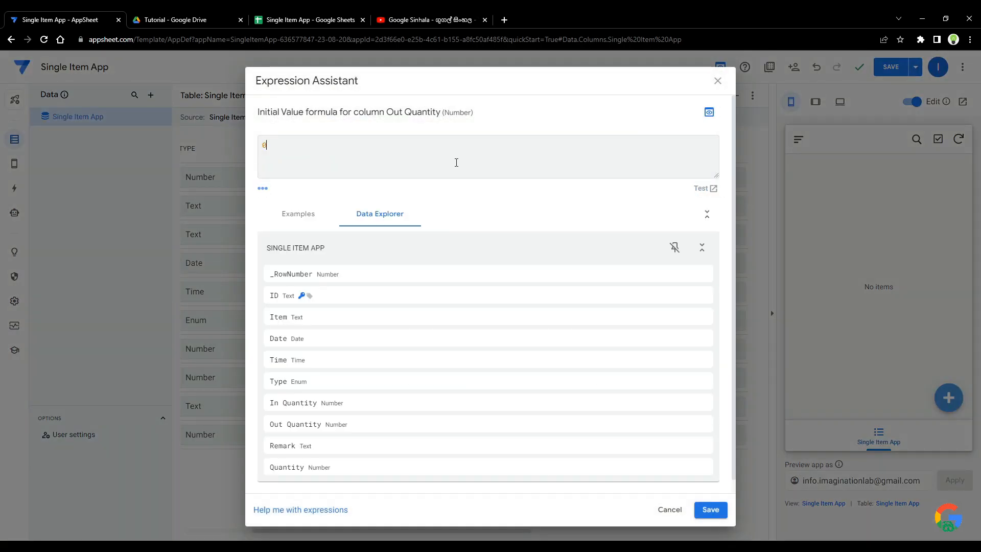
pyautogui.click(710, 510)
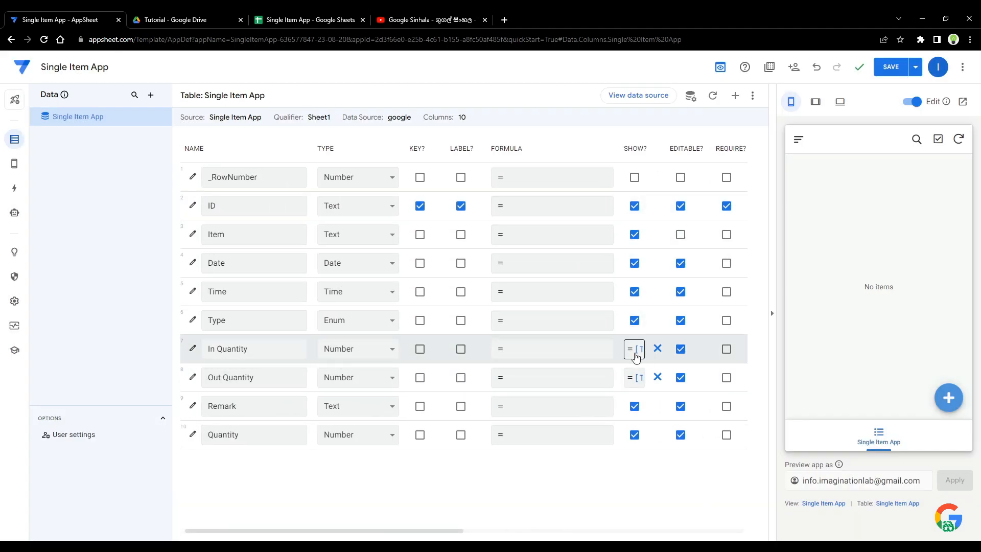
pyautogui.hscroll(3, 521, 346)
pyautogui.hscroll(-3, 565, 355)
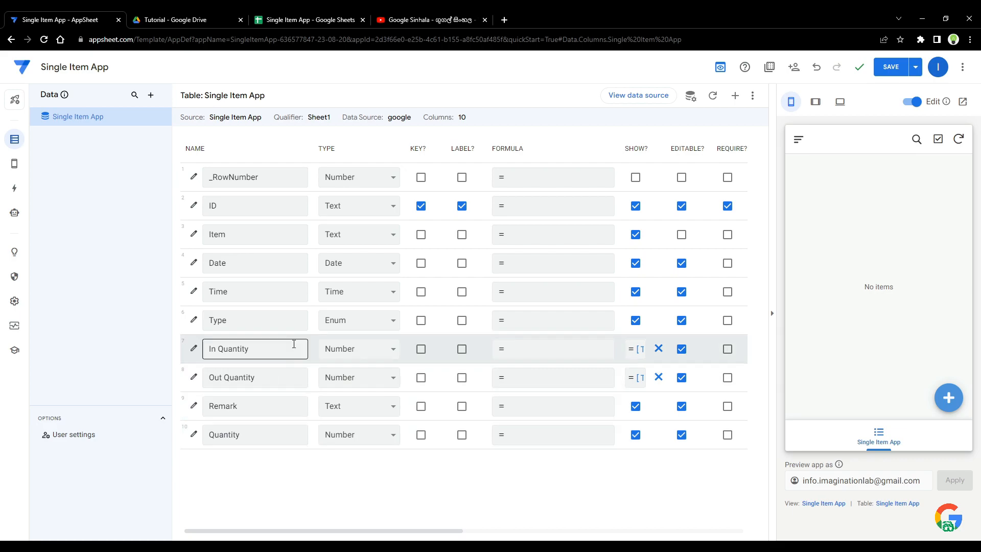
pyautogui.click(281, 437)
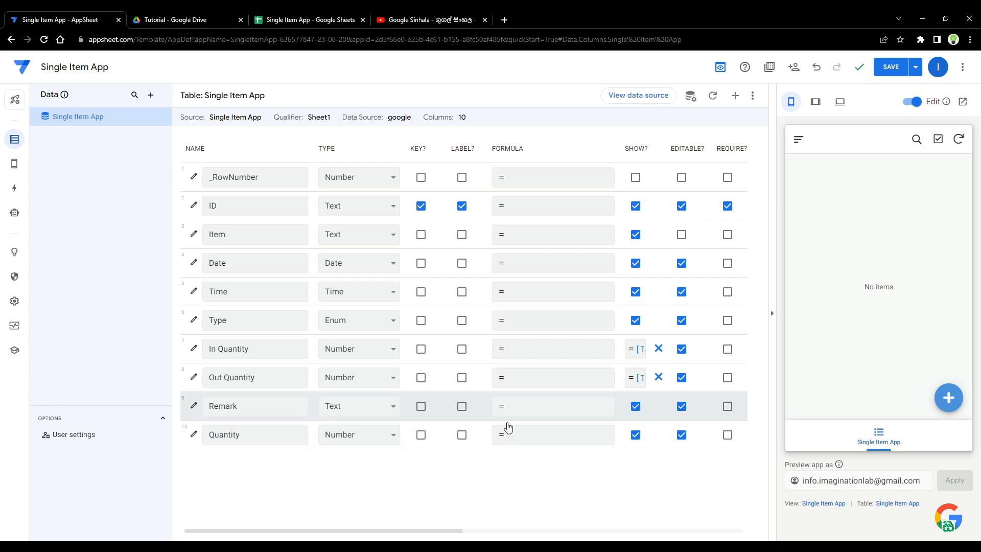
pyautogui.click(578, 432)
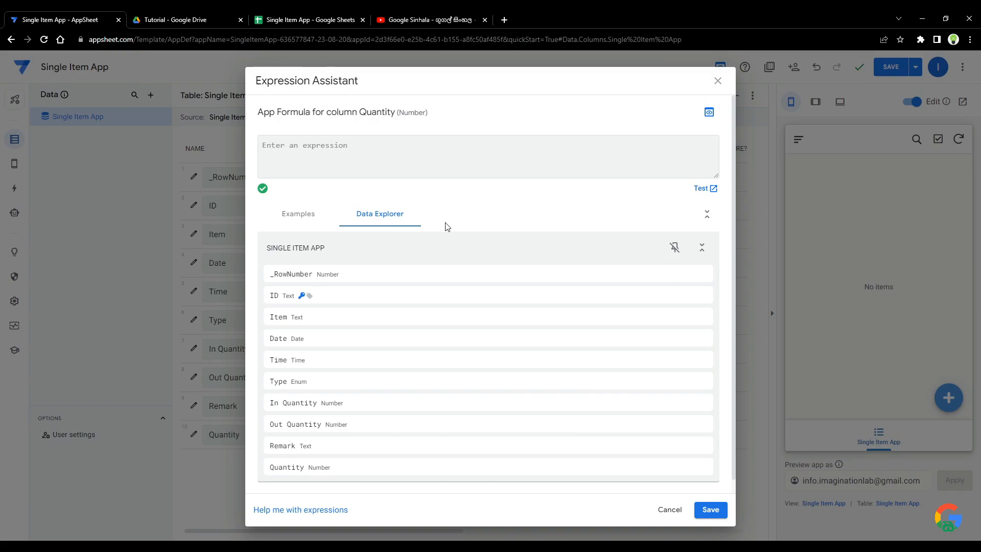
pyautogui.write('(')
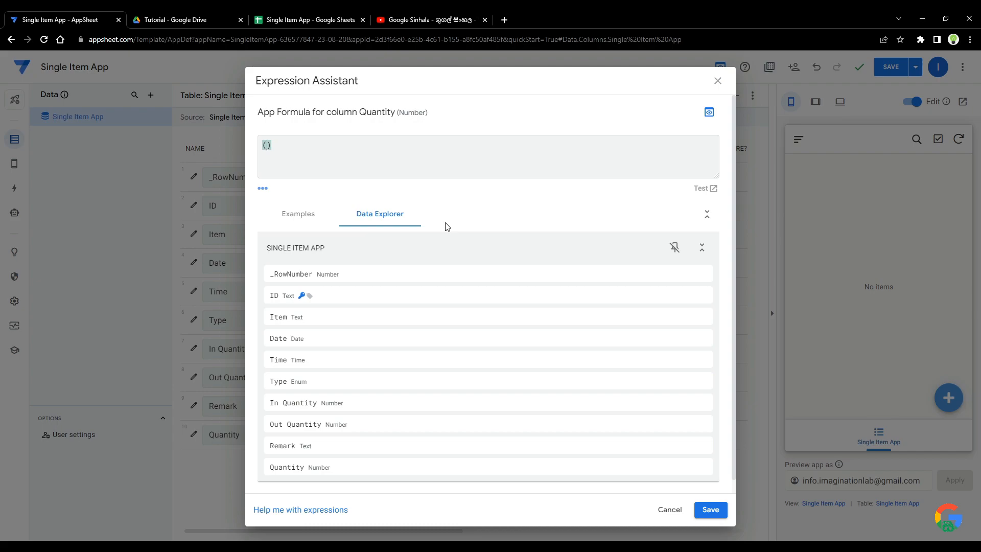
pyautogui.click(718, 81)
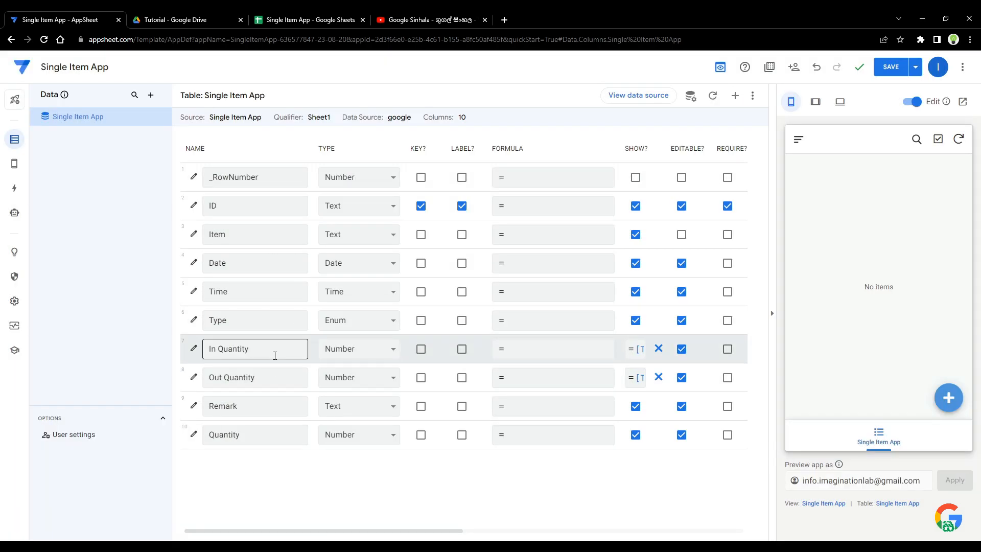
# Open a new entry form in the app preview, try the In type, and save the app's changes
pyautogui.click(949, 398)
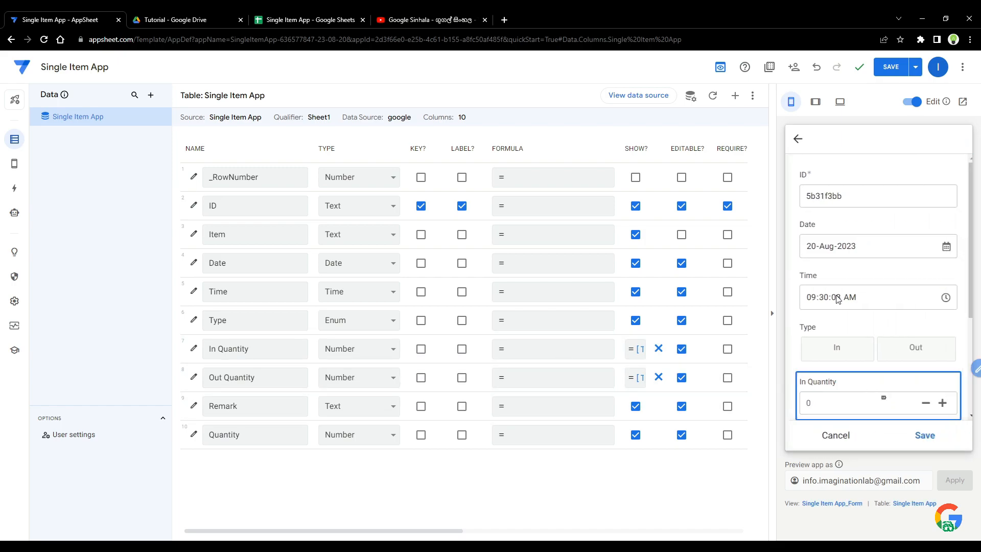
pyautogui.scroll(-3, 836, 294)
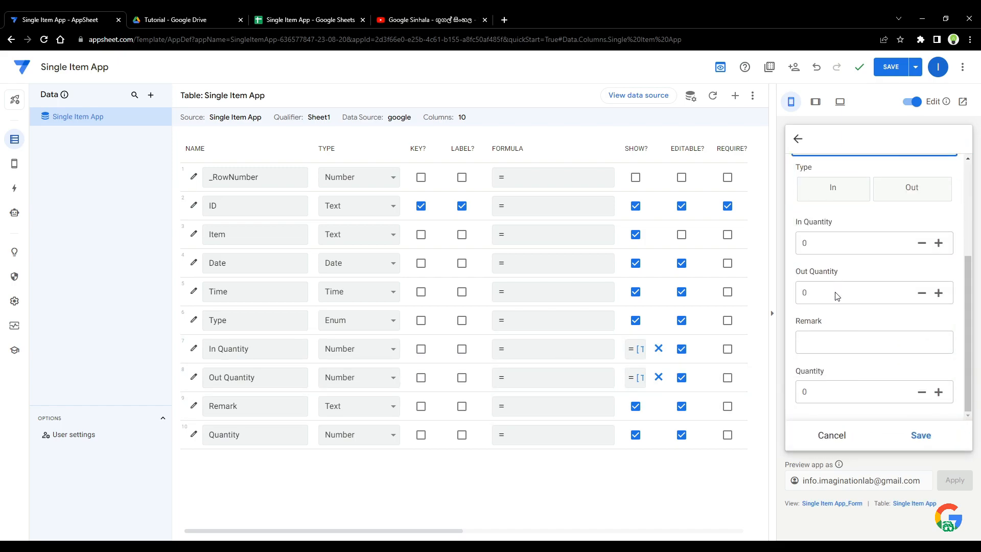
pyautogui.click(834, 192)
pyautogui.click(834, 193)
pyautogui.click(891, 67)
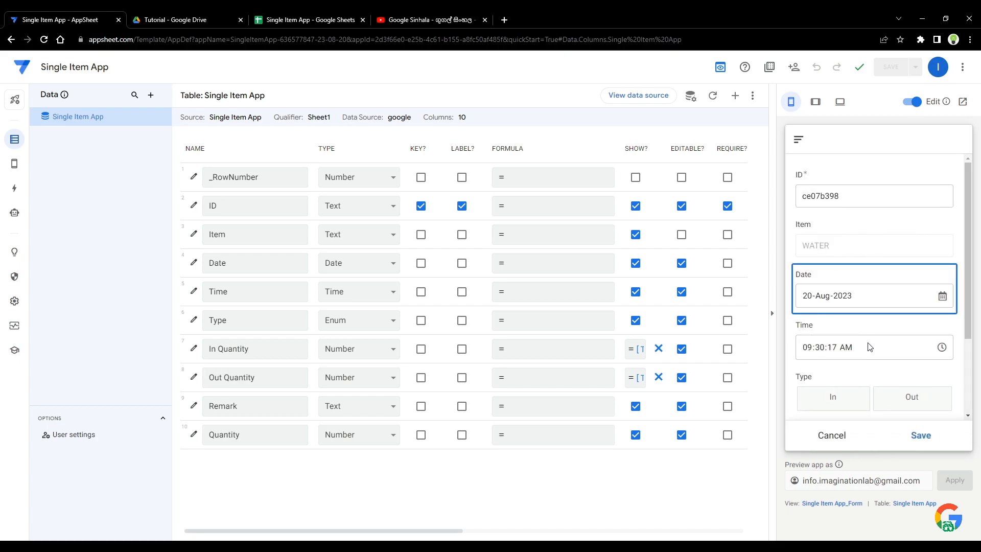
# Test the conditional quantity fields in the preview form by choosing type In and then Out
pyautogui.scroll(-3, 870, 363)
pyautogui.click(844, 288)
pyautogui.click(843, 288)
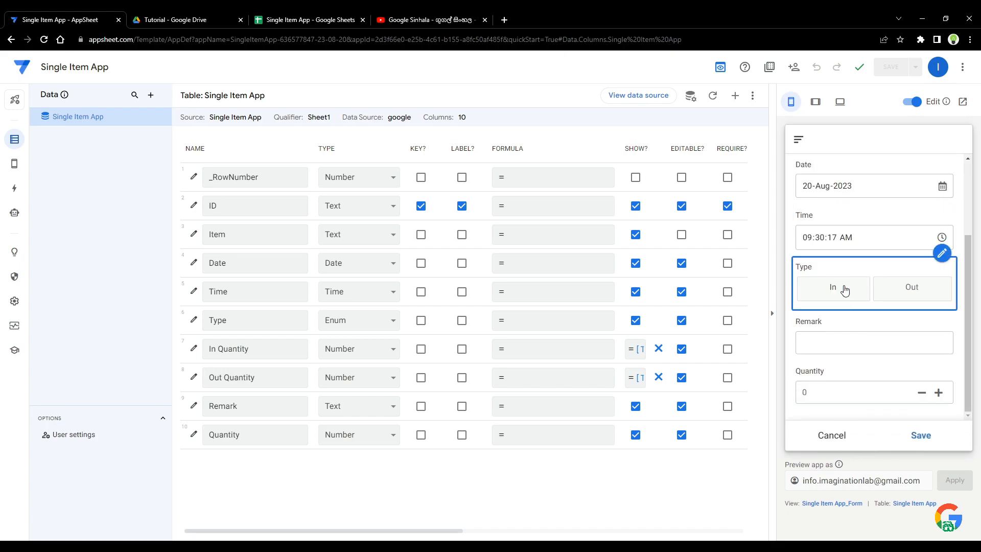
pyautogui.click(845, 289)
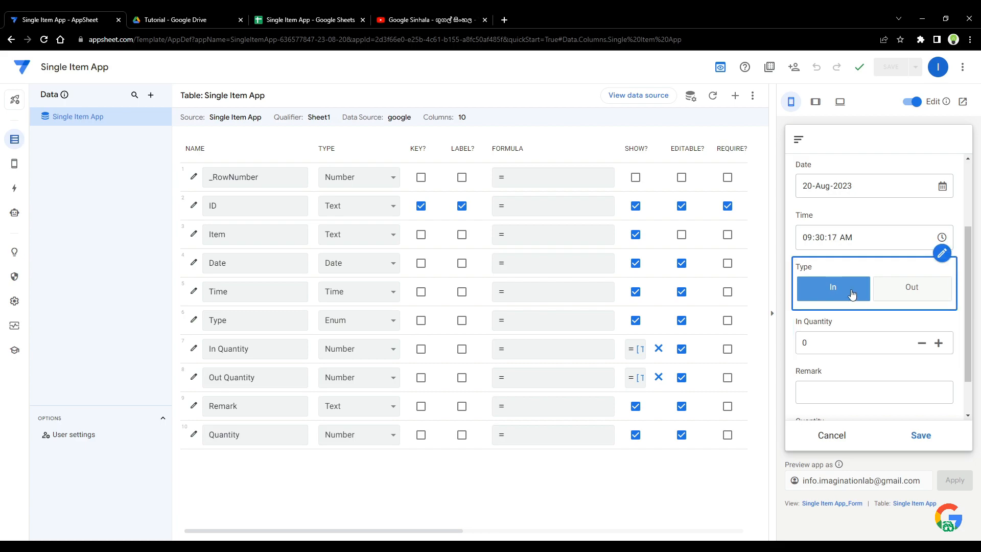
pyautogui.click(851, 294)
pyautogui.click(911, 296)
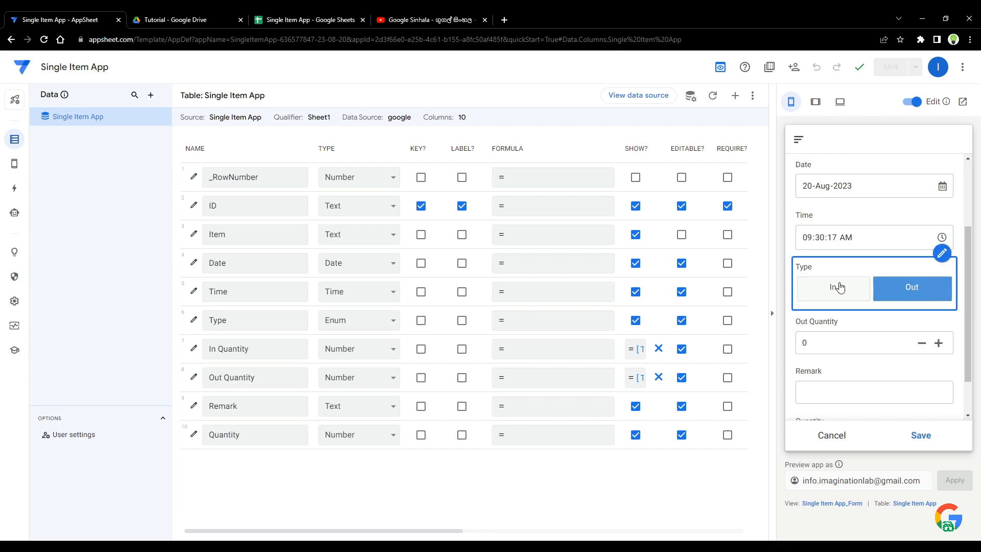
# Test the Out Quantity stepper by raising it to 6 and lowering it to 2, then switch the type back to In
pyautogui.click(939, 343)
pyautogui.click(939, 343)
pyautogui.click(939, 343)
pyautogui.click(939, 343)
pyautogui.click(939, 344)
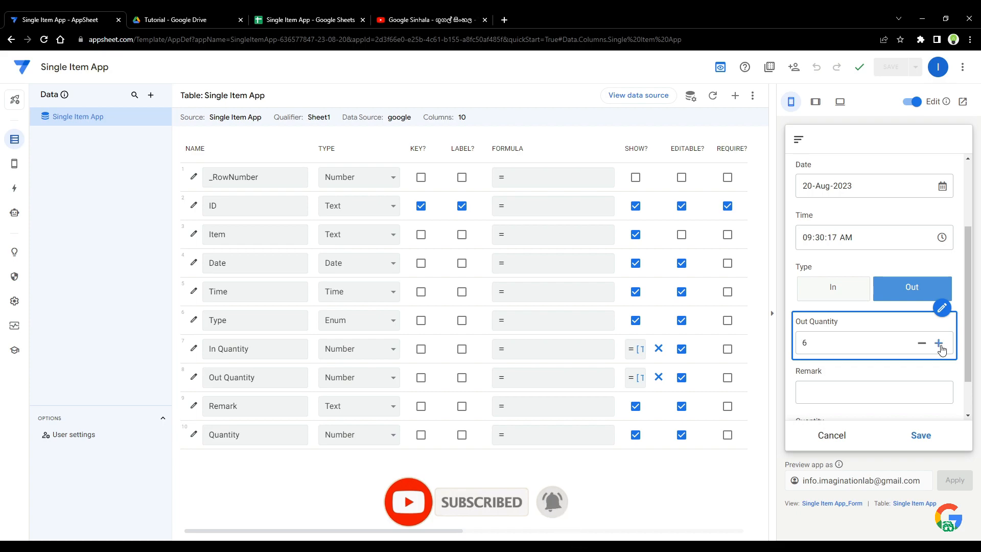
pyautogui.click(922, 347)
pyautogui.click(923, 346)
pyautogui.click(923, 346)
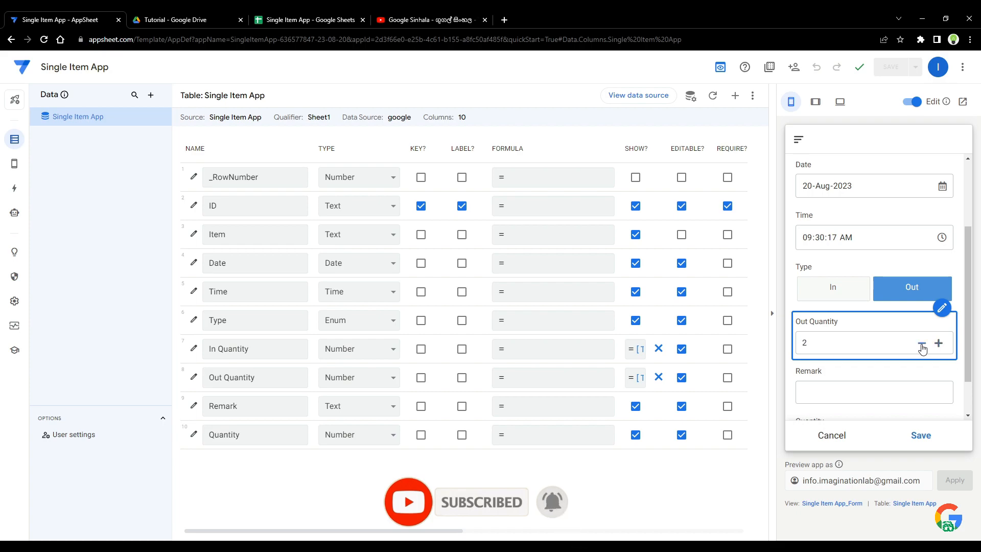
pyautogui.click(838, 290)
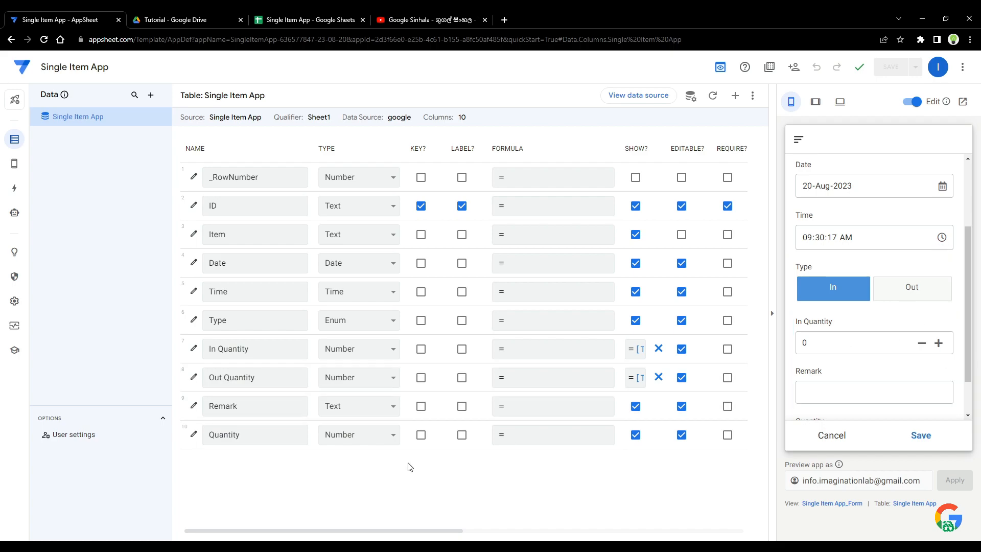
# Set the Quantity column's app formula to (-1*[Out Quantity])+[In Quantity] and save the app's changes
pyautogui.click(551, 438)
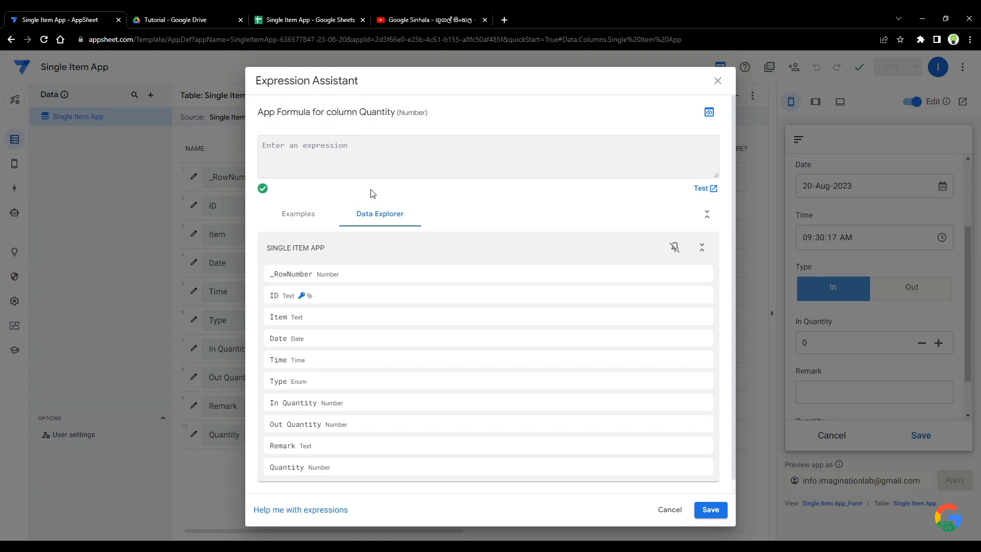
pyautogui.write('(')
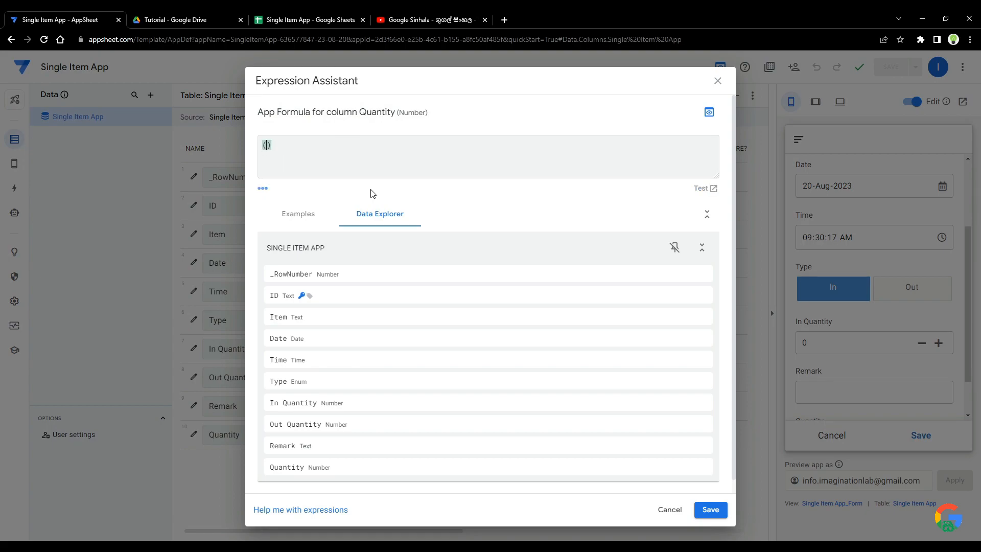
pyautogui.write('-')
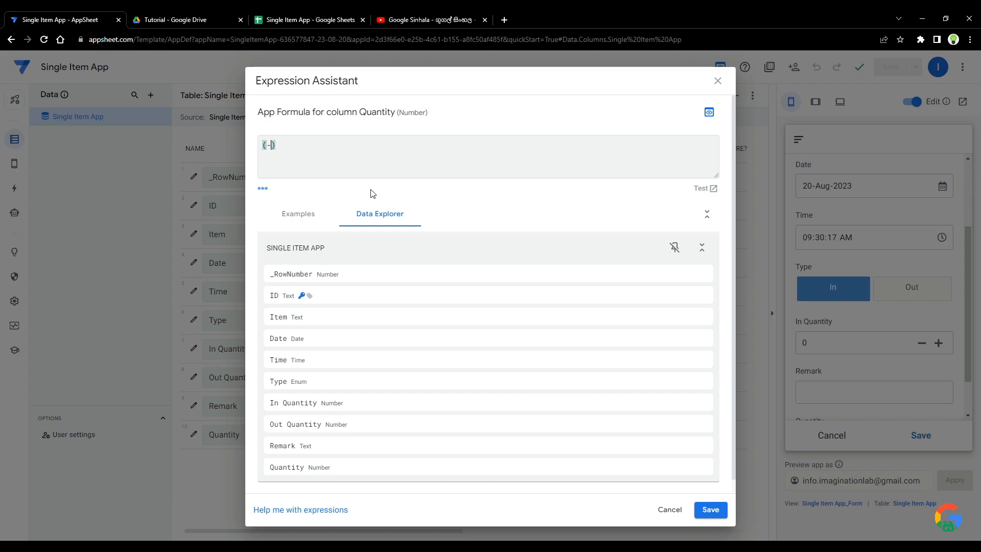
pyautogui.write('1*')
pyautogui.click(693, 432)
pyautogui.click(369, 148)
pyautogui.write('+')
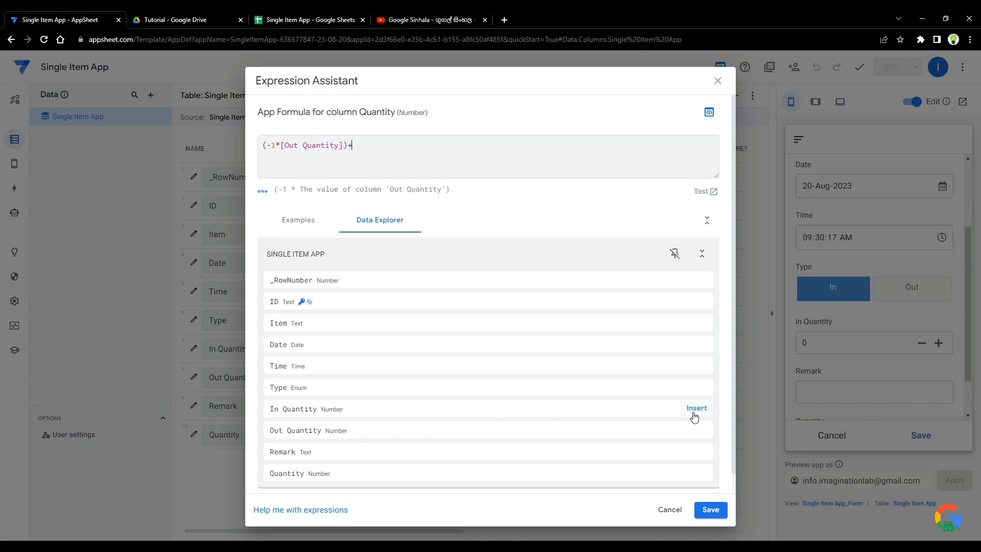
pyautogui.click(696, 409)
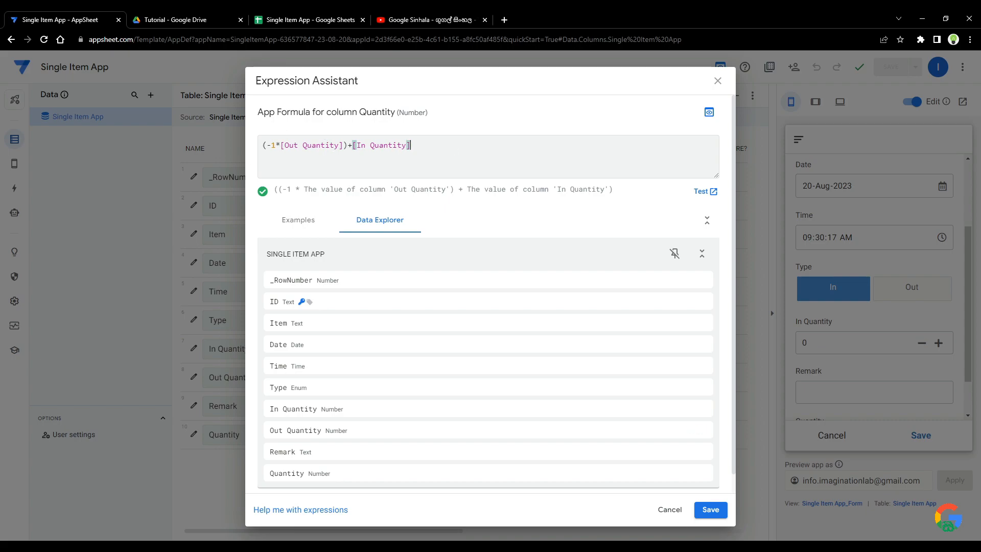
pyautogui.click(710, 510)
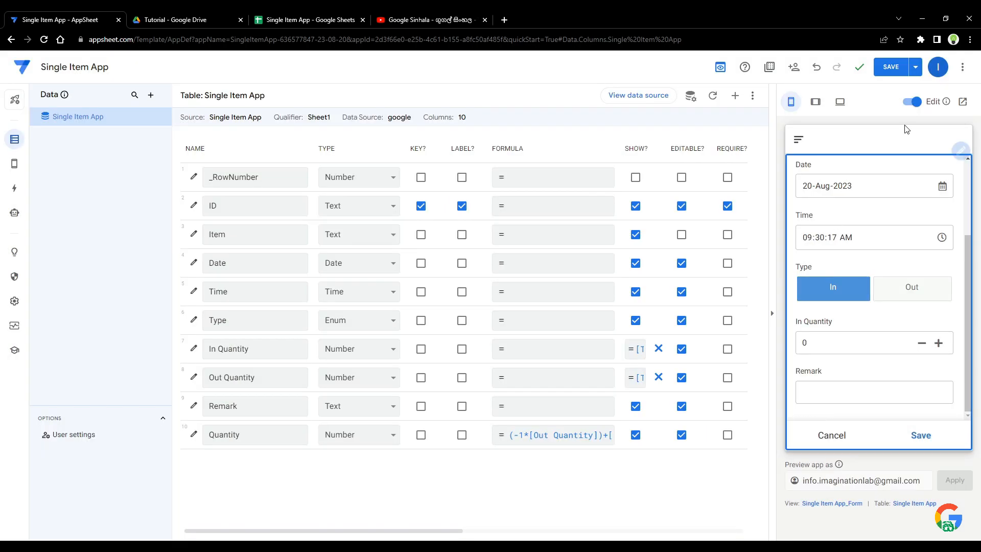
pyautogui.click(892, 68)
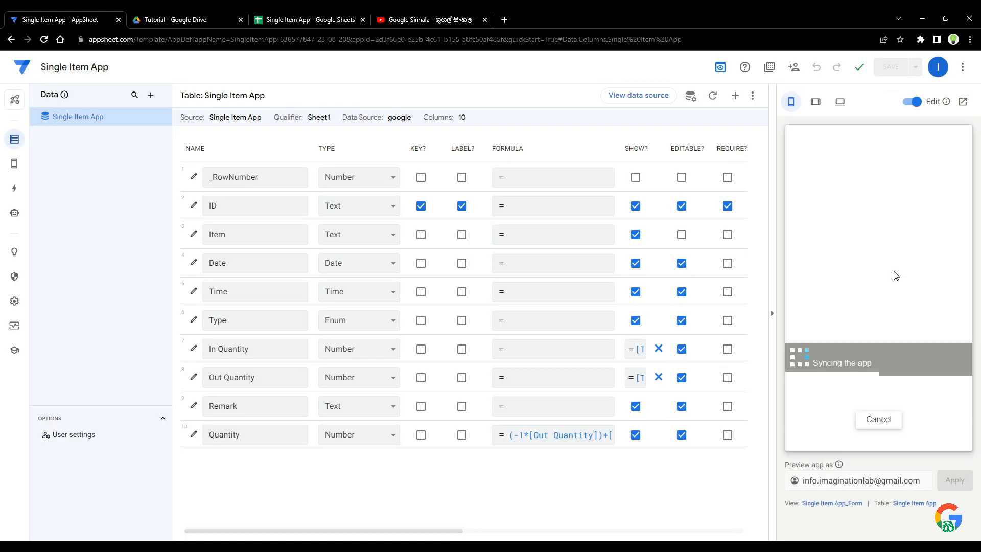
# Test the computed Quantity in the preview form with an In Quantity of 1 and an Out Quantity of 4, resetting each to 0
pyautogui.scroll(-2, 895, 275)
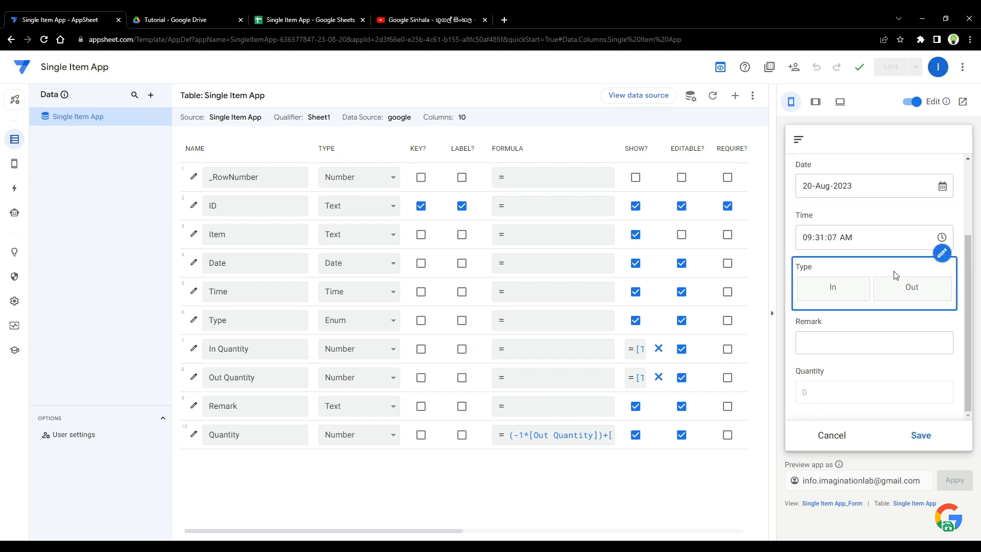
pyautogui.click(846, 289)
pyautogui.scroll(-1, 869, 297)
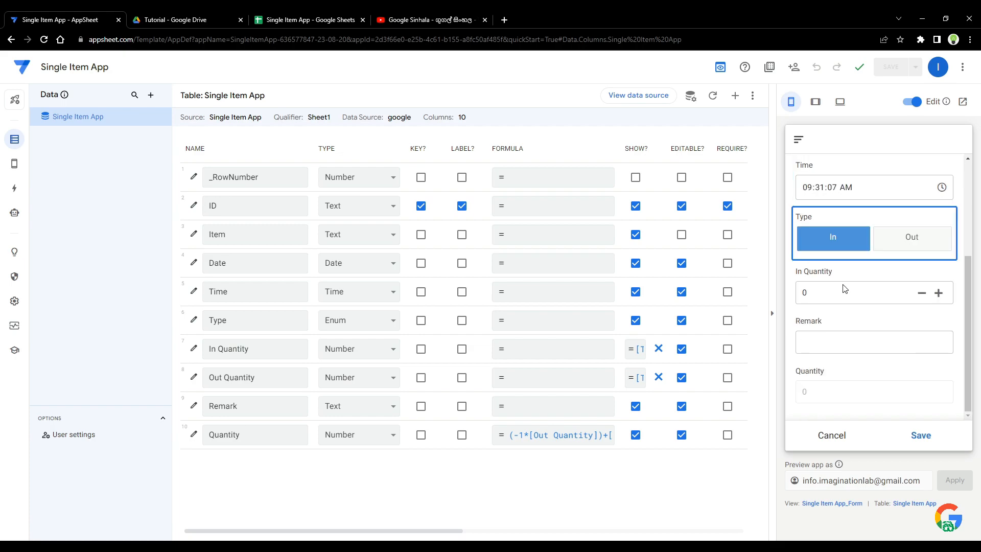
pyautogui.click(939, 293)
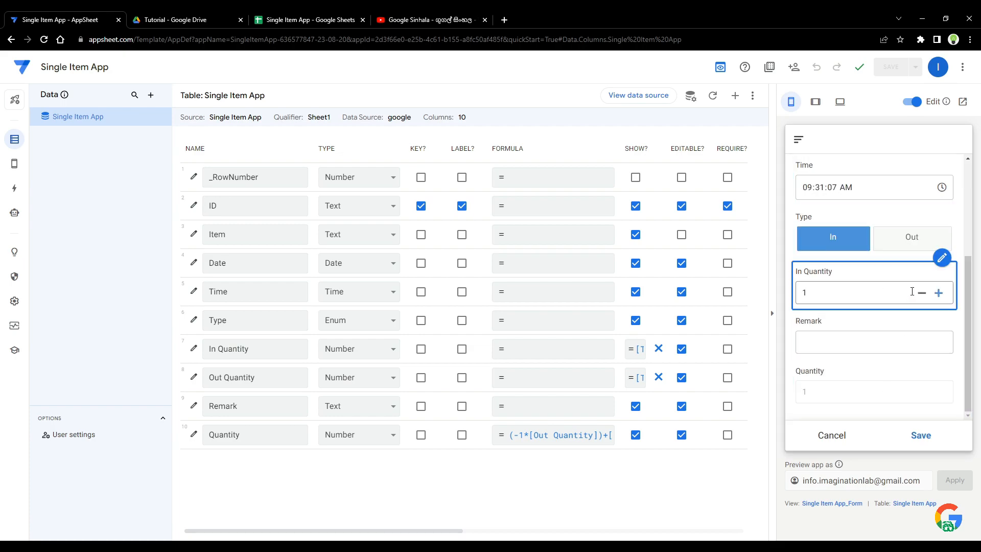
pyautogui.click(922, 293)
pyautogui.click(913, 242)
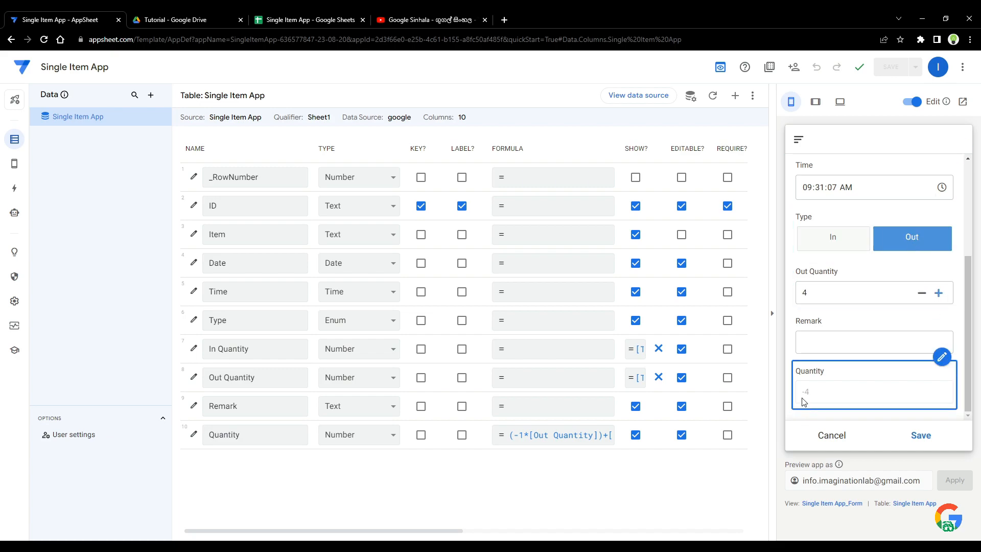
pyautogui.click(921, 294)
pyautogui.click(921, 293)
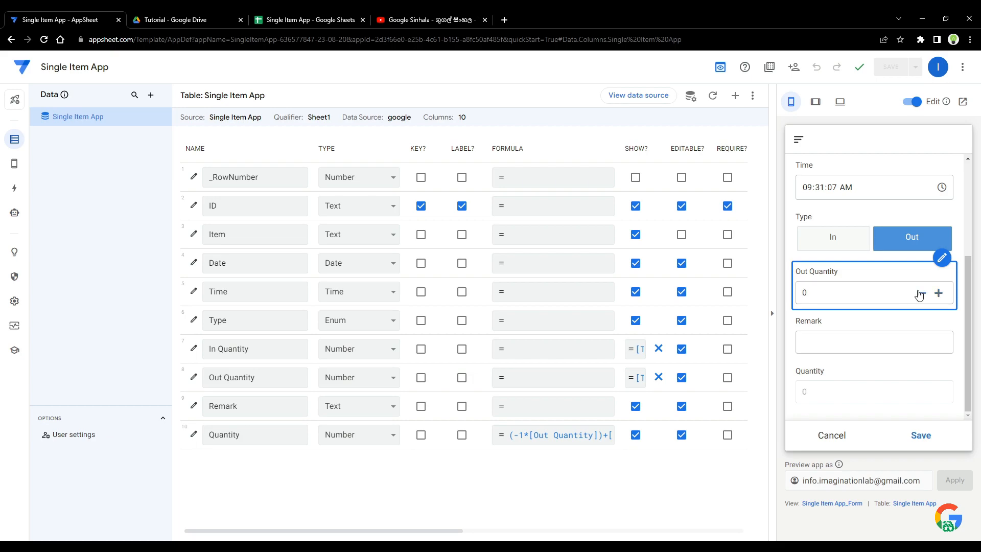
# Set the preview entry to type In with an In Quantity of 5 and save it
pyautogui.scroll(5, 919, 294)
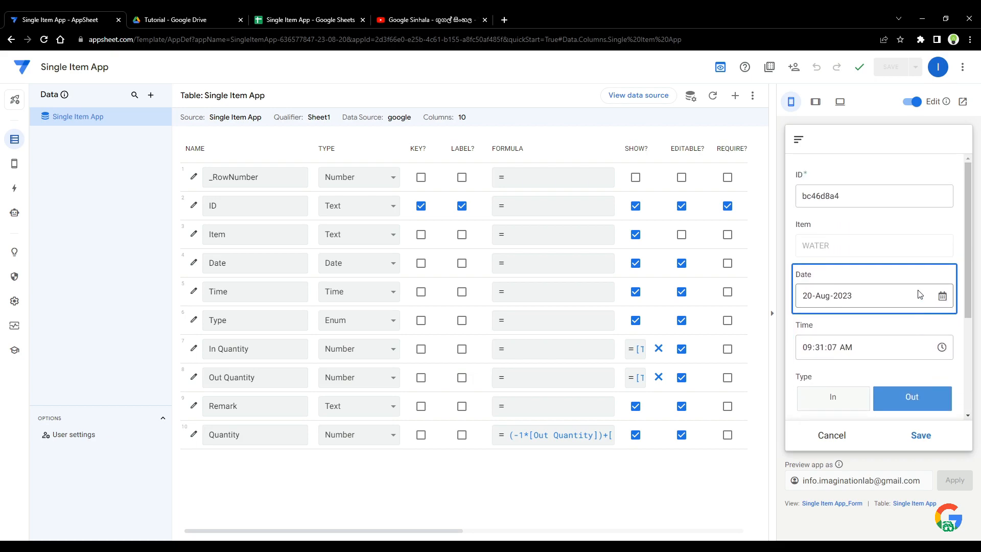
pyautogui.scroll(-3, 919, 292)
pyautogui.click(861, 283)
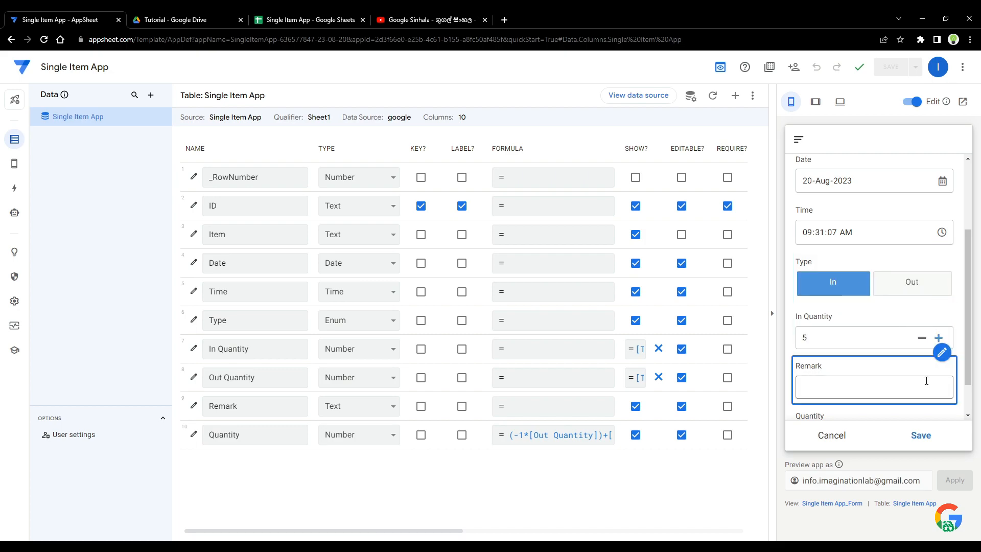
pyautogui.click(923, 441)
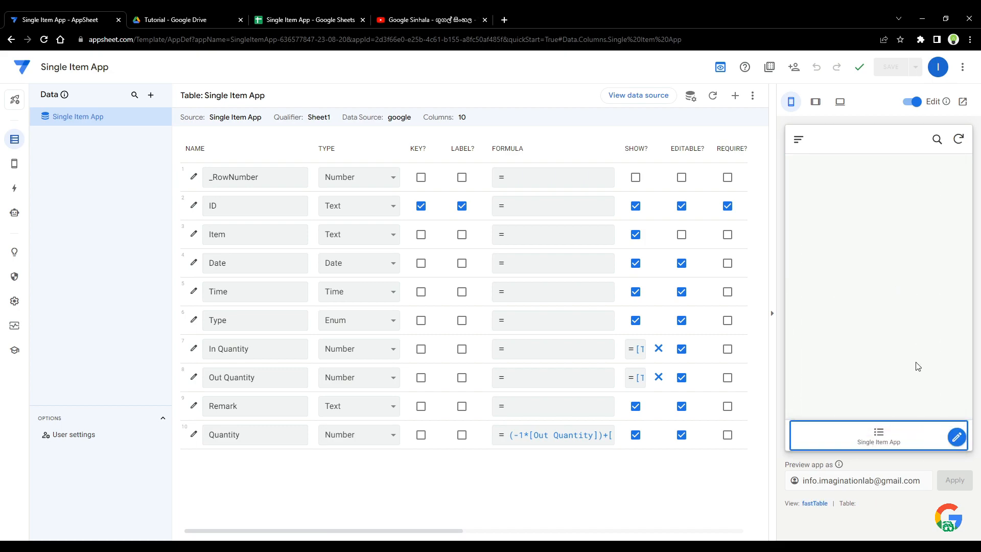
# Add a second entry in the app preview with type Out and an Out Quantity of 2, and save it
pyautogui.click(879, 439)
pyautogui.click(948, 396)
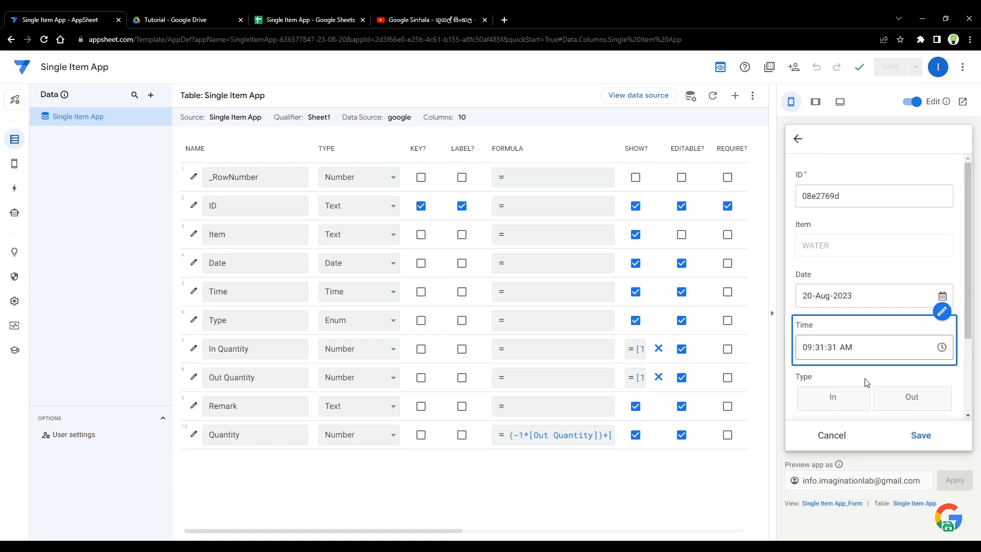
pyautogui.scroll(-1, 866, 344)
pyautogui.click(899, 347)
pyautogui.scroll(-2, 905, 346)
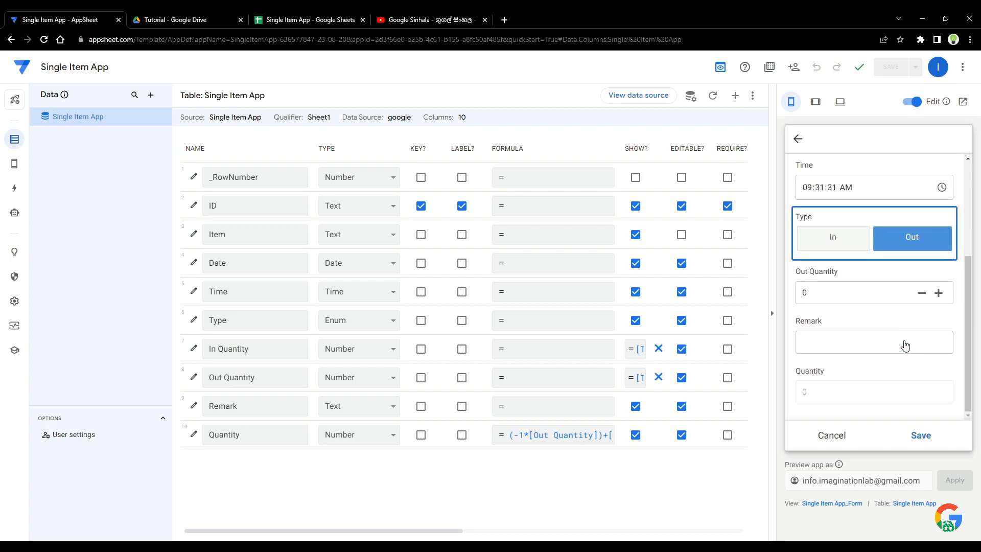
pyautogui.click(939, 293)
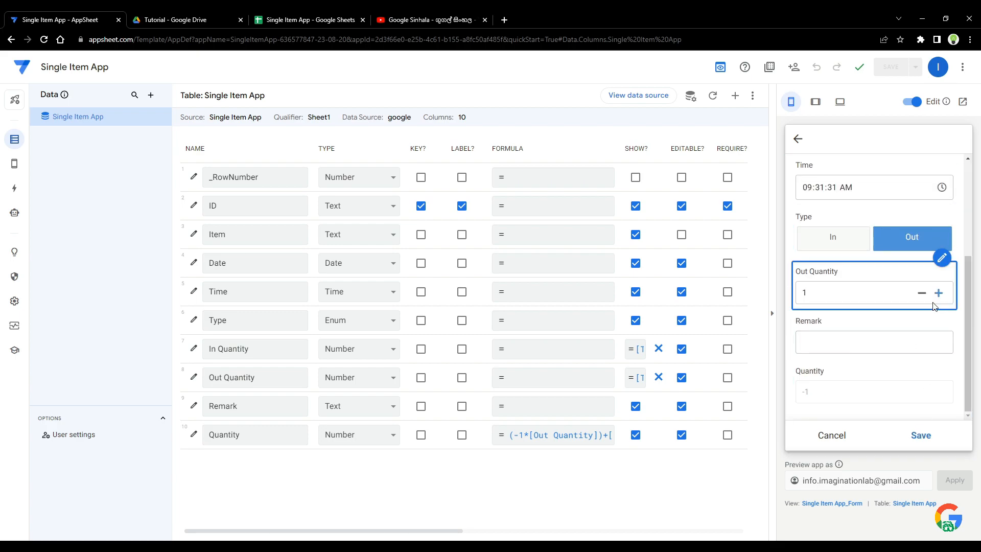
pyautogui.click(939, 293)
pyautogui.click(923, 435)
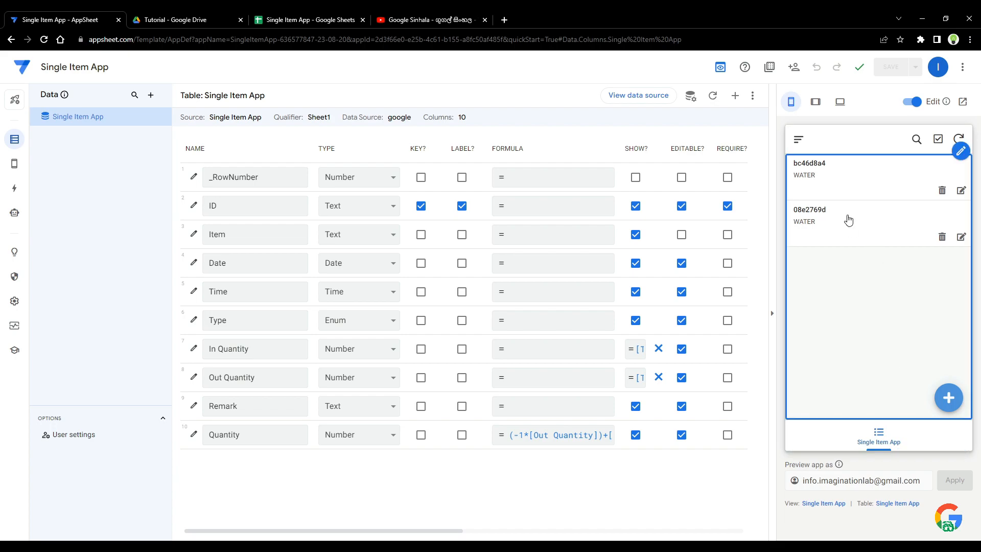
# Switch to the Single Item App spreadsheet and display the sum of the Quantity values for the saved entries
pyautogui.click(279, 20)
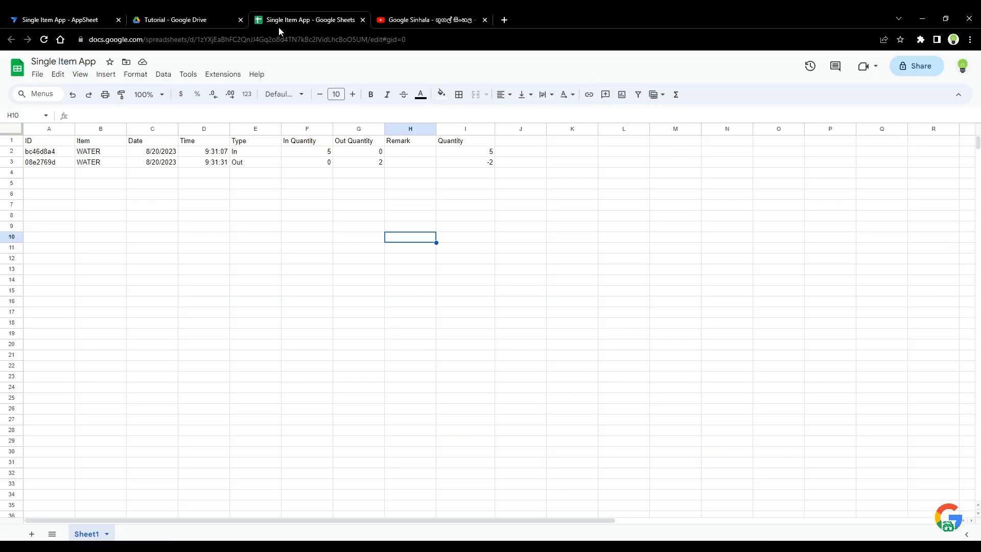
pyautogui.click(203, 292)
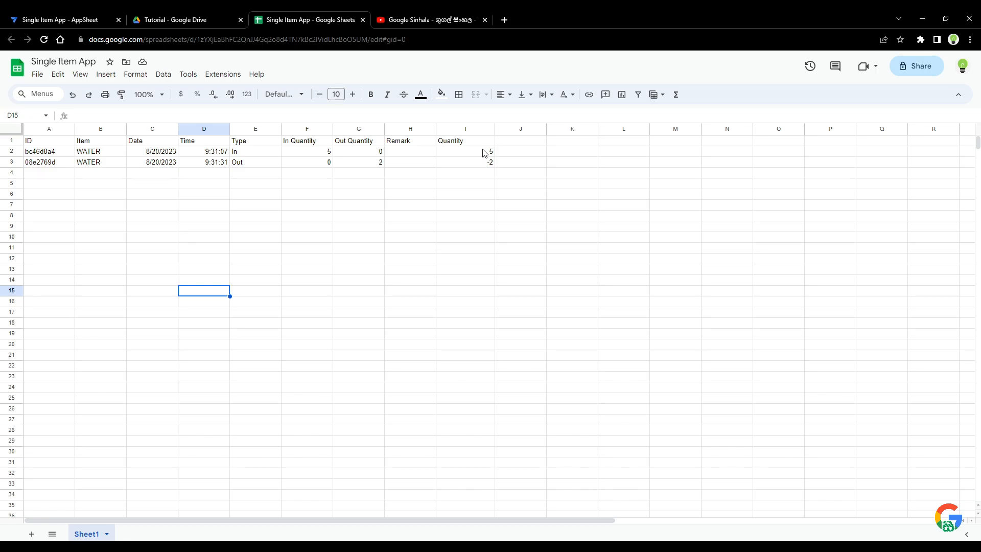
pyautogui.moveTo(483, 152); pyautogui.dragTo(495, 317)
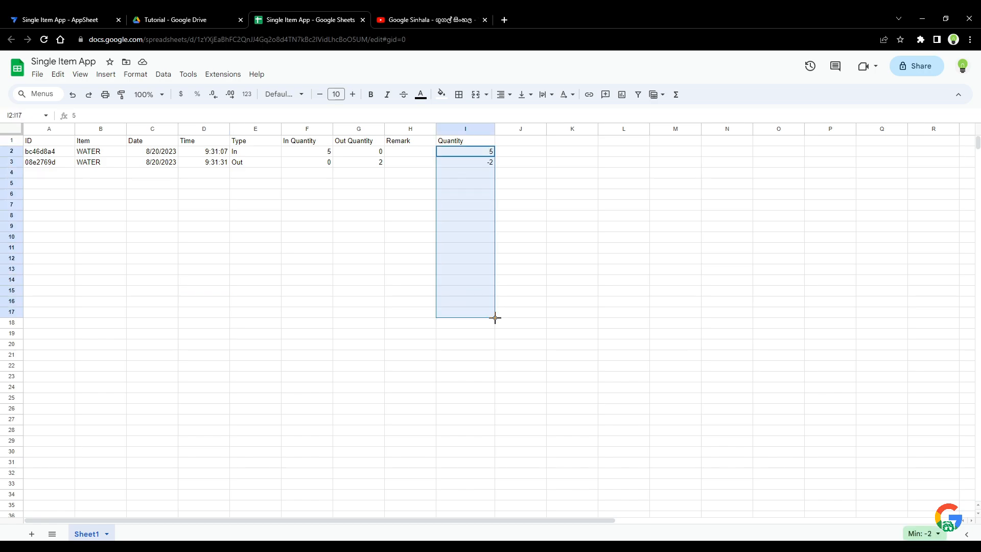
pyautogui.click(521, 175)
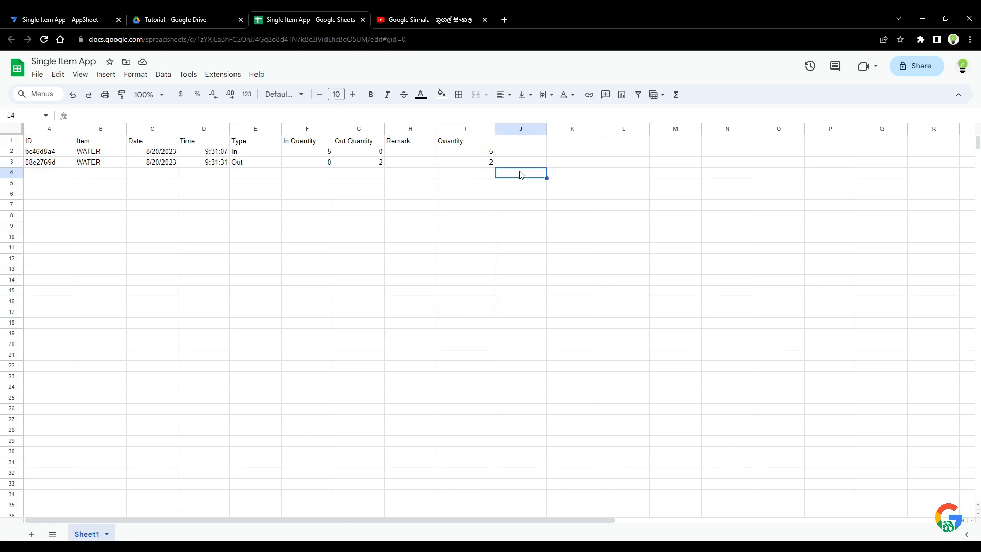
pyautogui.moveTo(483, 152); pyautogui.dragTo(482, 182)
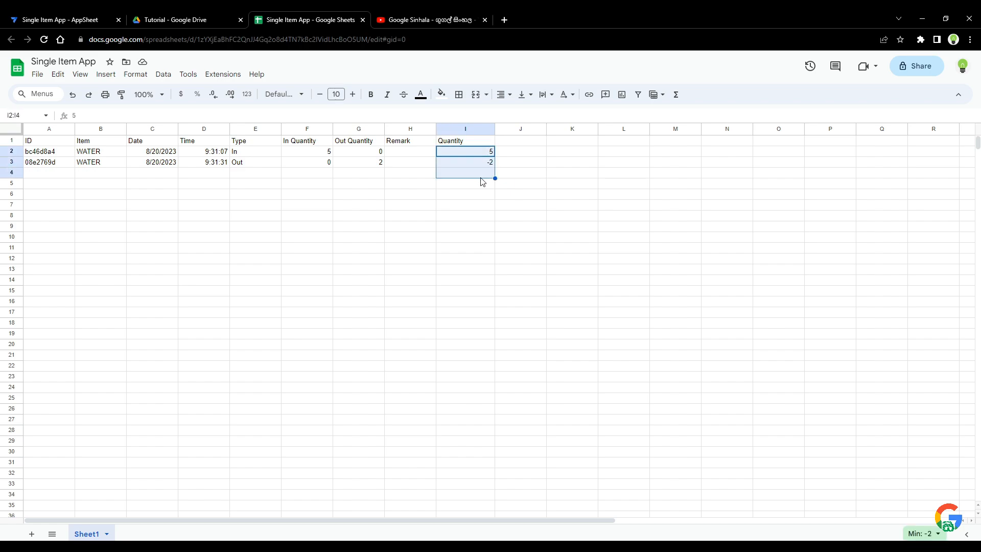
pyautogui.click(935, 533)
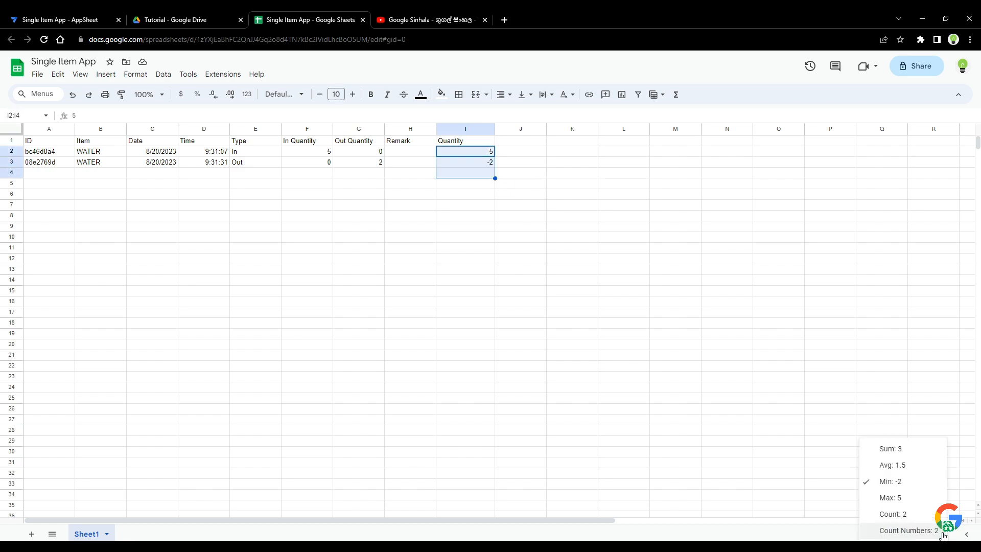
pyautogui.click(892, 449)
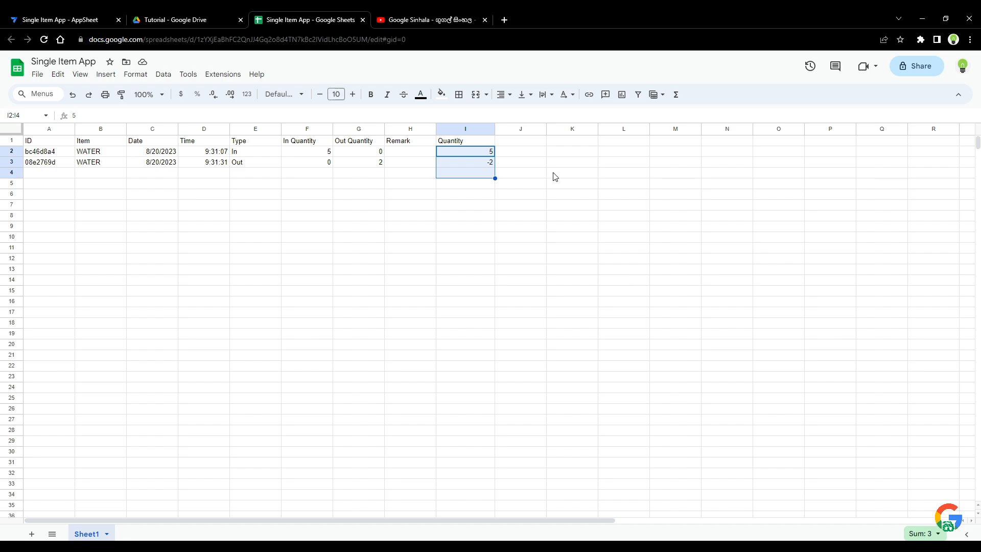
pyautogui.click(571, 249)
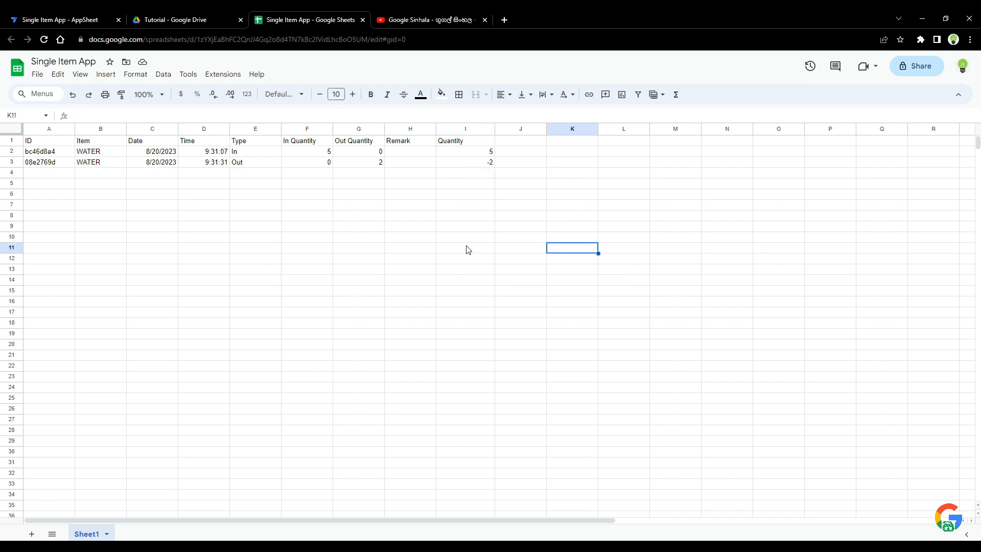
# Switch back to AppSheet, open the Single Item App_Form view's settings, and make ID the first column in its column order
pyautogui.click(78, 22)
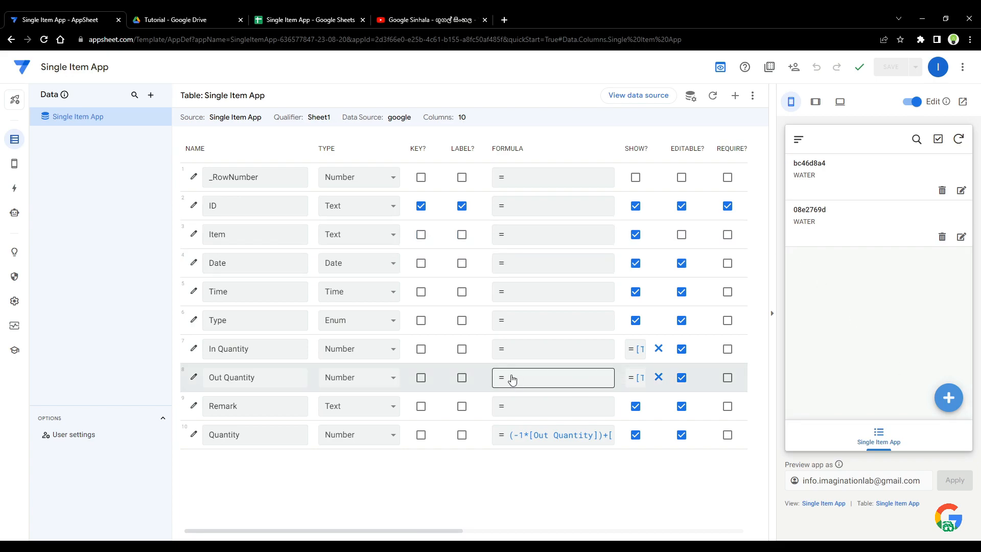
pyautogui.click(14, 162)
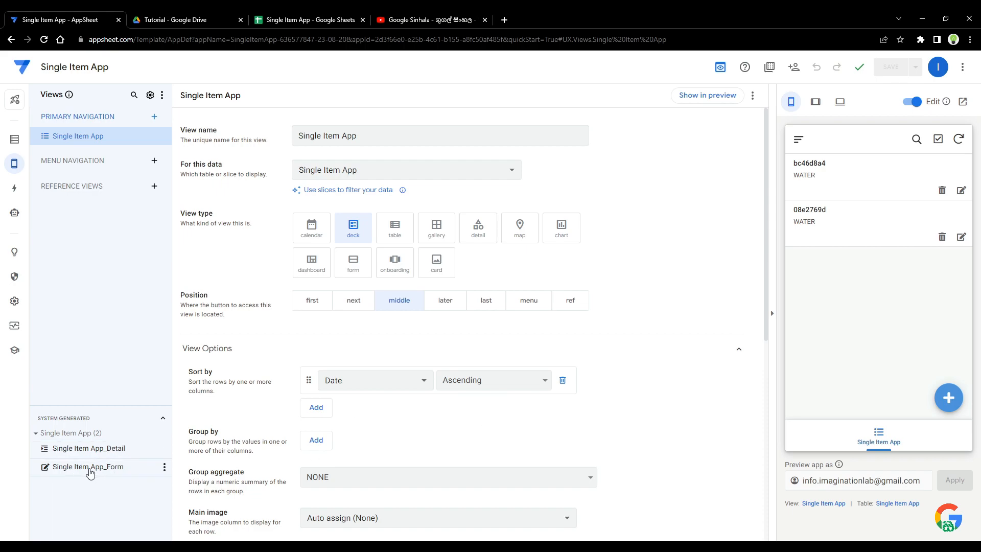
pyautogui.click(90, 473)
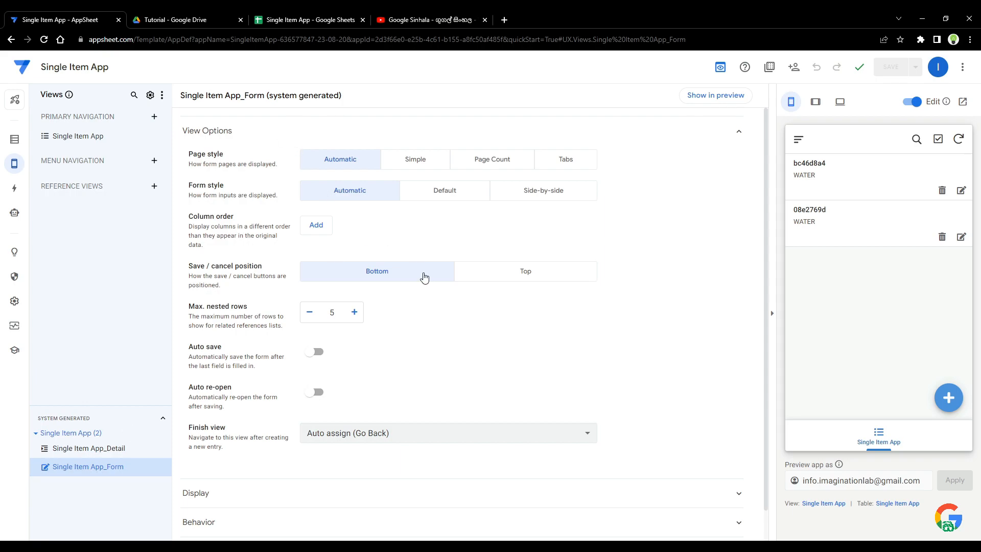
pyautogui.scroll(-1, 423, 277)
pyautogui.click(323, 200)
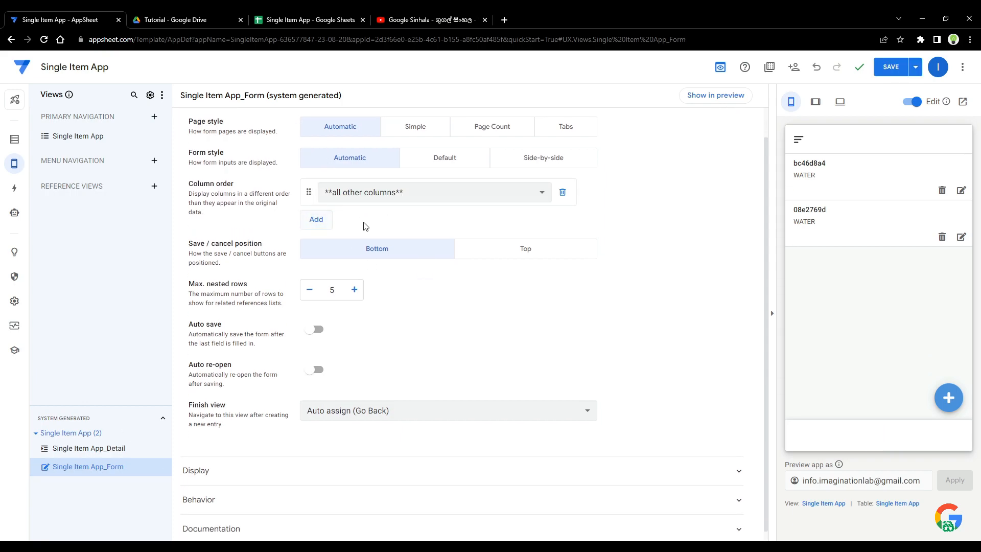
pyautogui.click(415, 190)
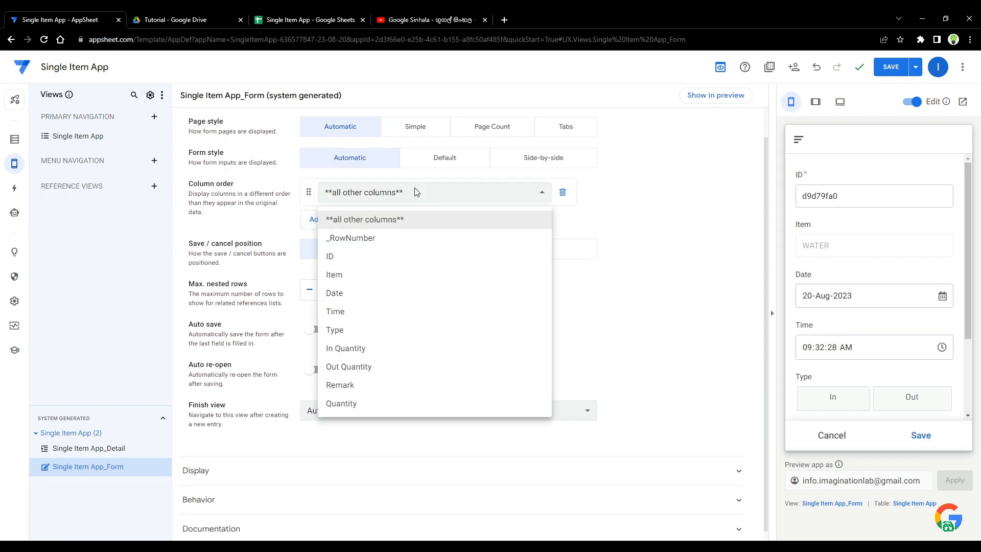
pyautogui.click(353, 256)
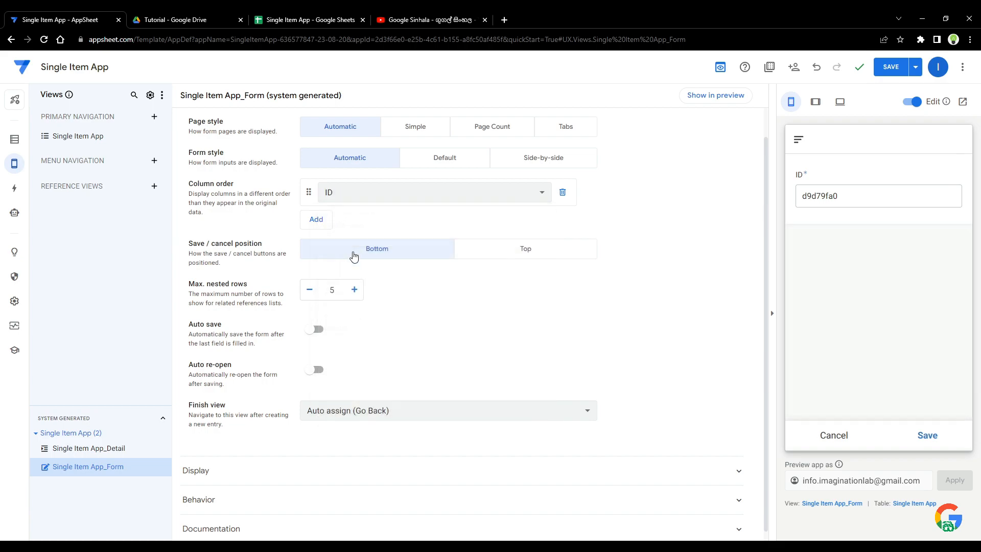
# Add Date and Time after ID in the form view's column order
pyautogui.click(316, 219)
pyautogui.click(353, 221)
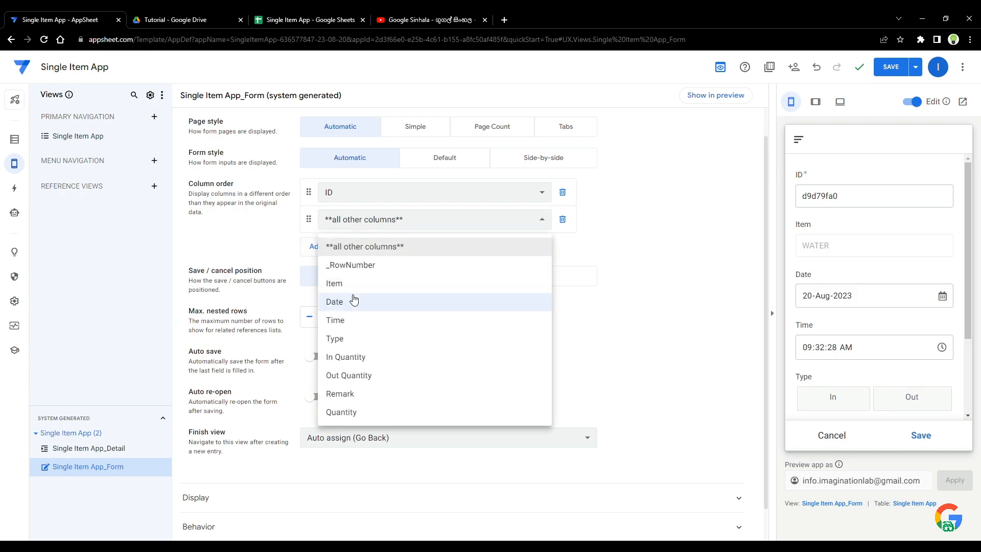
pyautogui.click(351, 302)
pyautogui.click(320, 247)
pyautogui.click(352, 255)
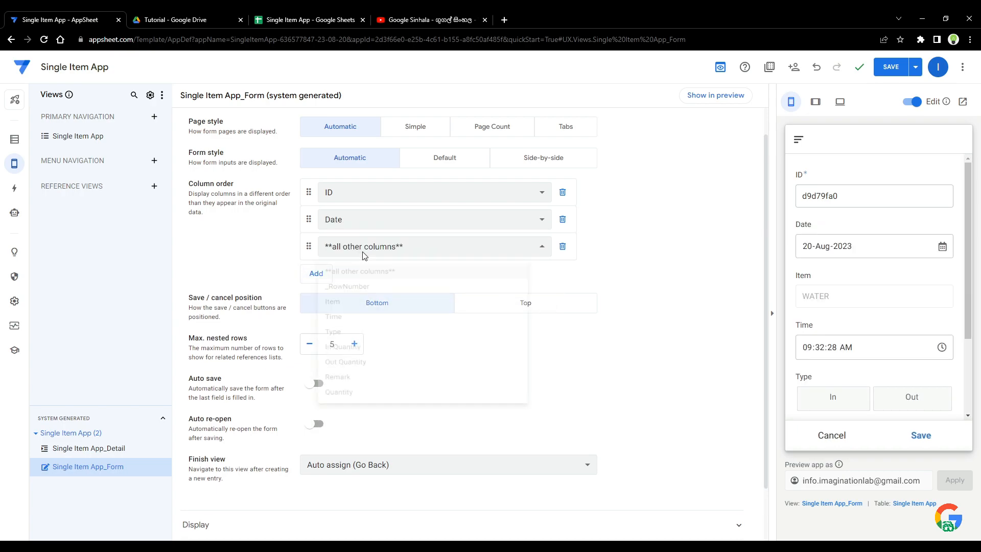
pyautogui.click(356, 329)
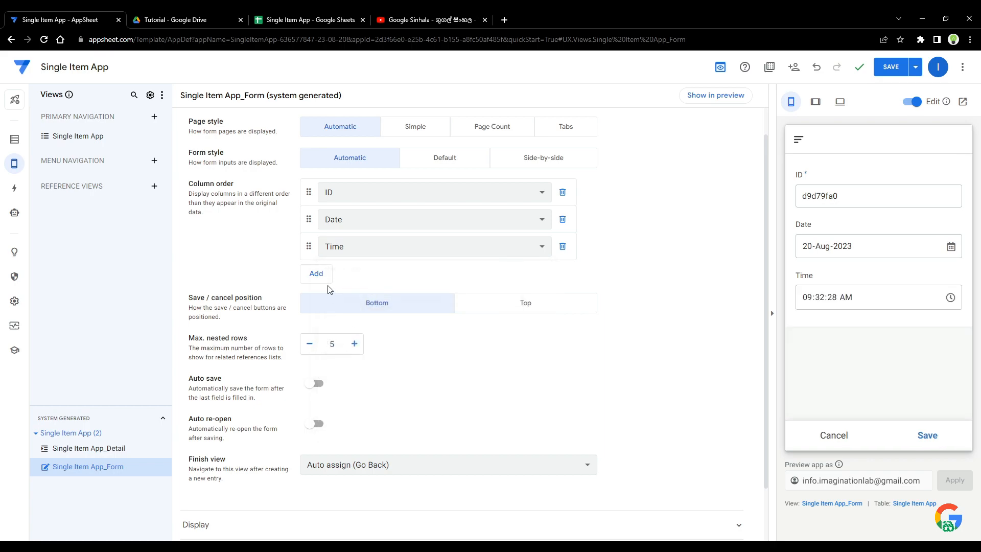
# Add Type and In Quantity as the fourth and fifth columns in the form's column order
pyautogui.click(314, 274)
pyautogui.click(378, 279)
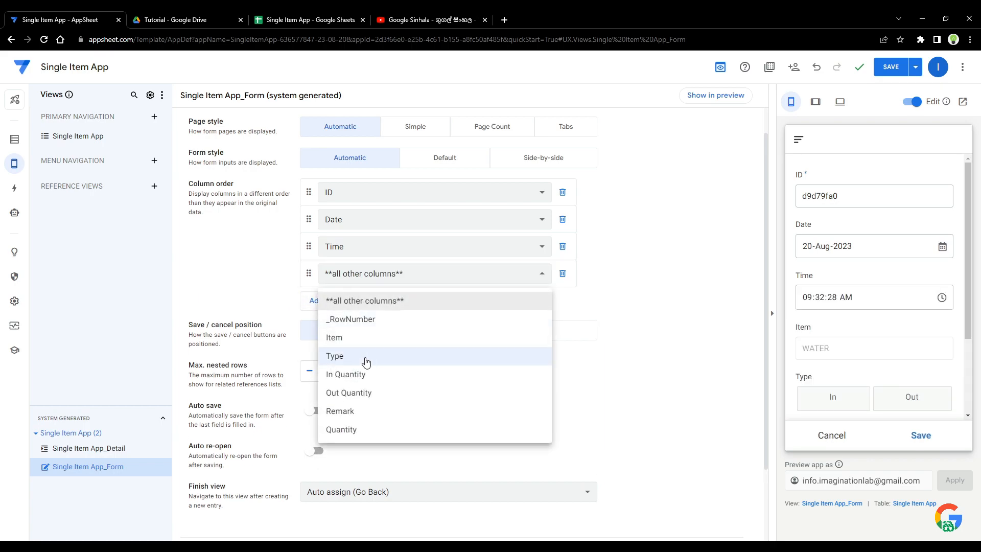
pyautogui.click(367, 357)
pyautogui.click(317, 301)
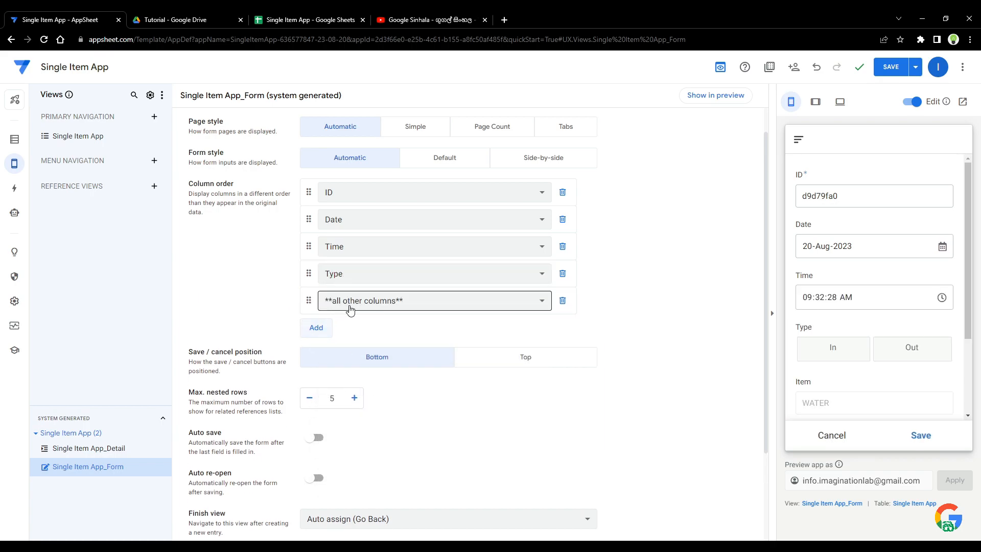
pyautogui.click(350, 302)
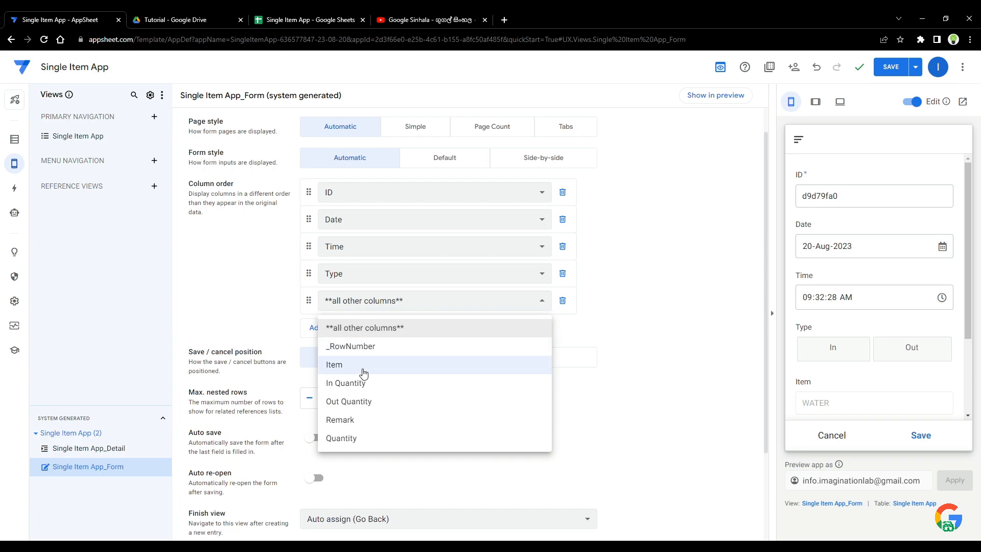
pyautogui.click(365, 388)
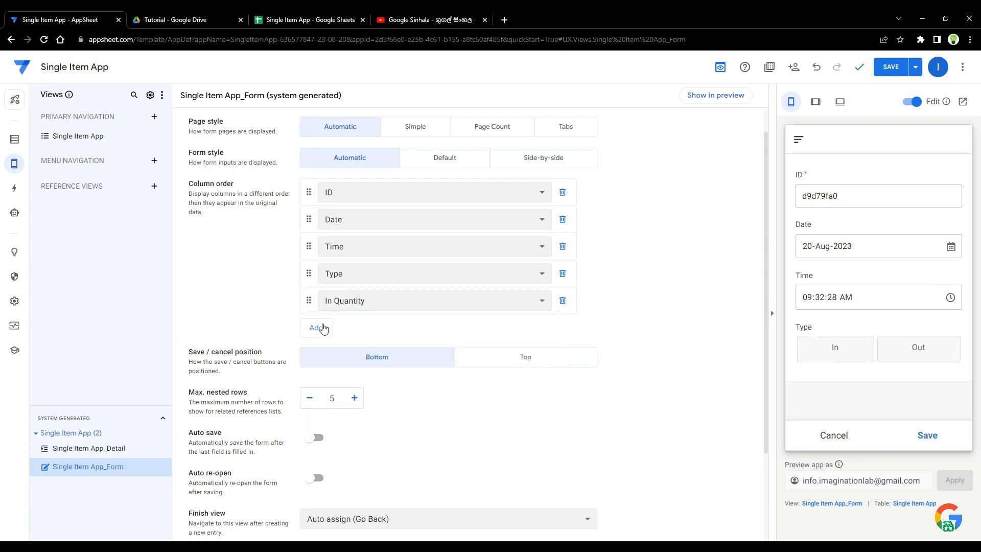
# Append Out Quantity and Remark to the end of the form's column order
pyautogui.click(317, 328)
pyautogui.click(351, 328)
pyautogui.click(361, 410)
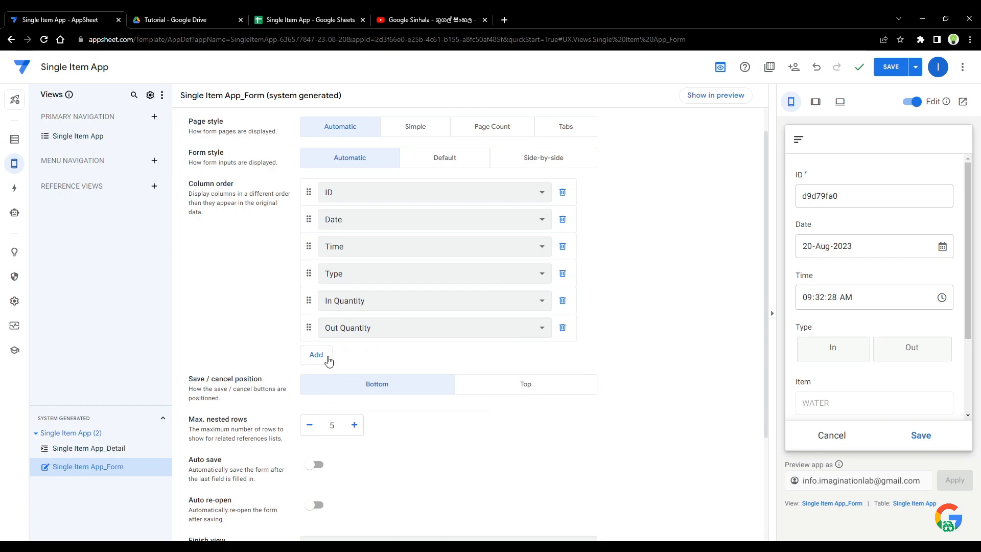
pyautogui.click(320, 354)
pyautogui.click(350, 354)
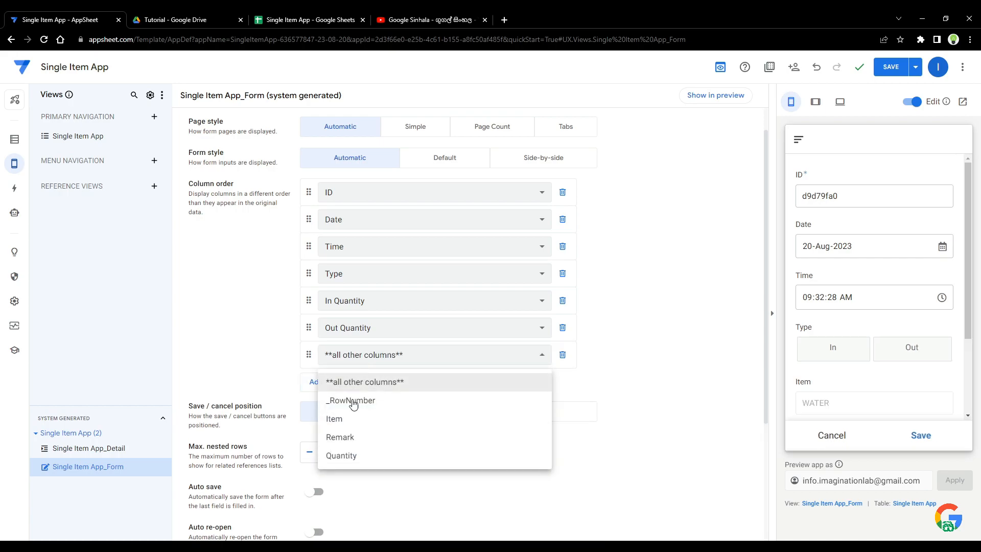
pyautogui.click(352, 437)
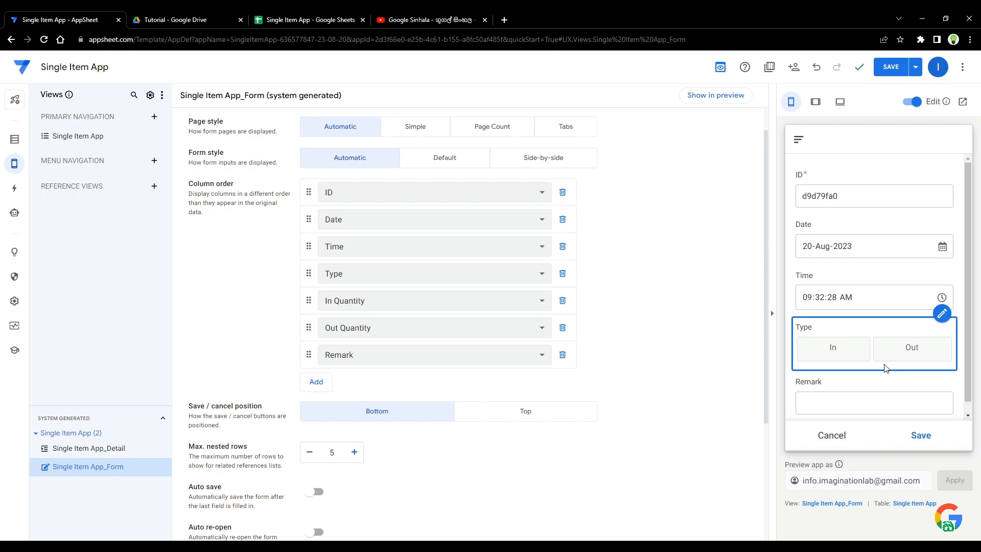
# Remove ID from the form's column order and save the app
pyautogui.scroll(-1, 886, 368)
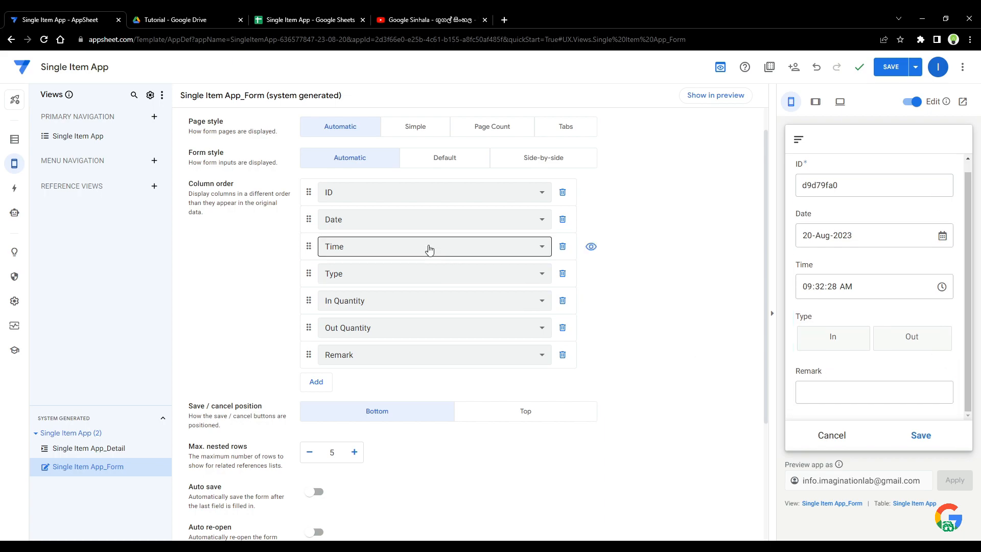
pyautogui.click(563, 194)
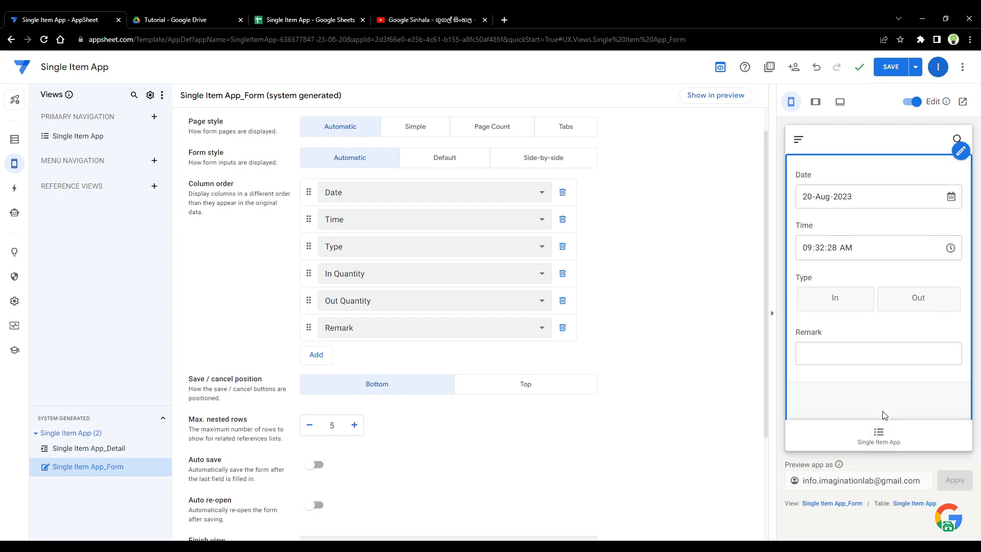
pyautogui.click(891, 67)
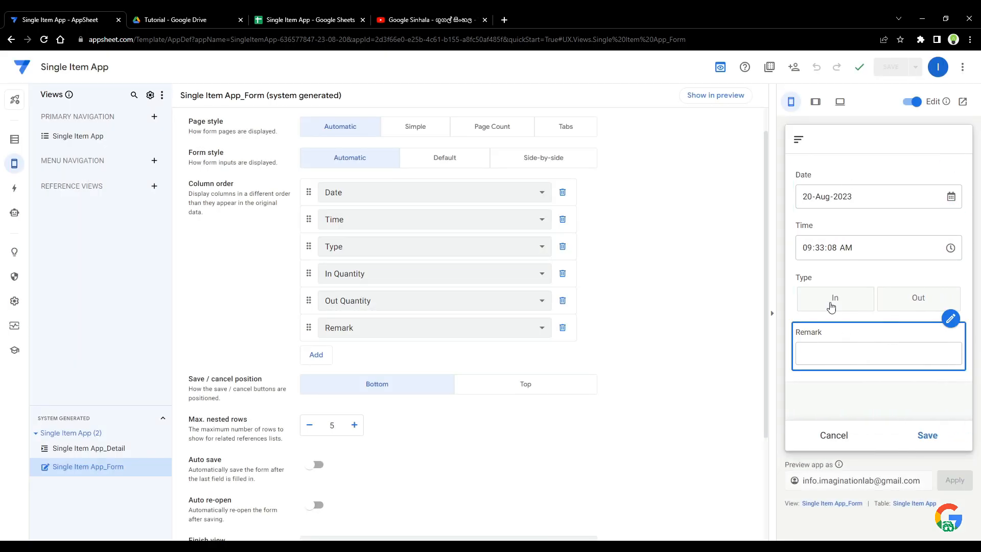
# Check the quantity fields for the Out and In types in the preview form, and cancel the entry
pyautogui.click(861, 299)
pyautogui.click(892, 304)
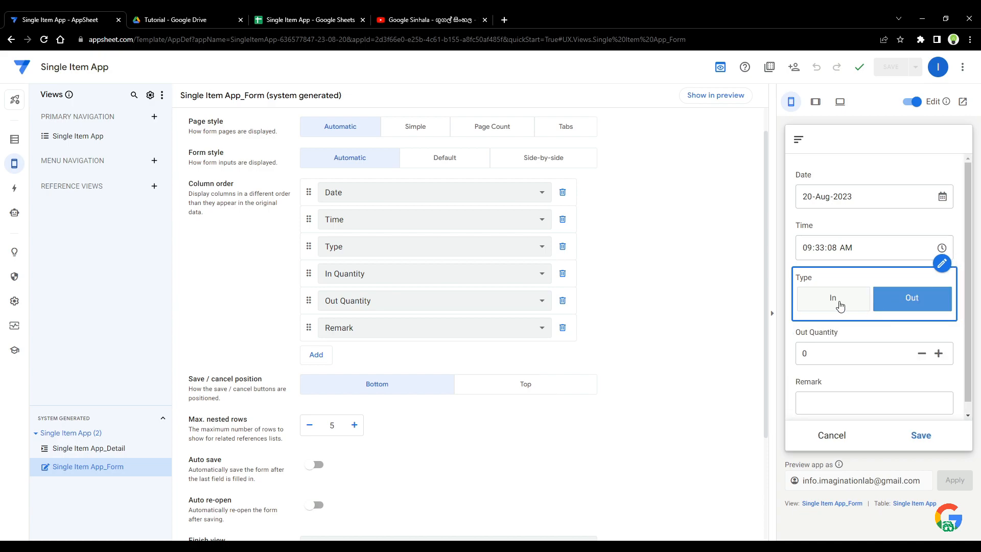
pyautogui.click(841, 306)
pyautogui.scroll(-1, 841, 307)
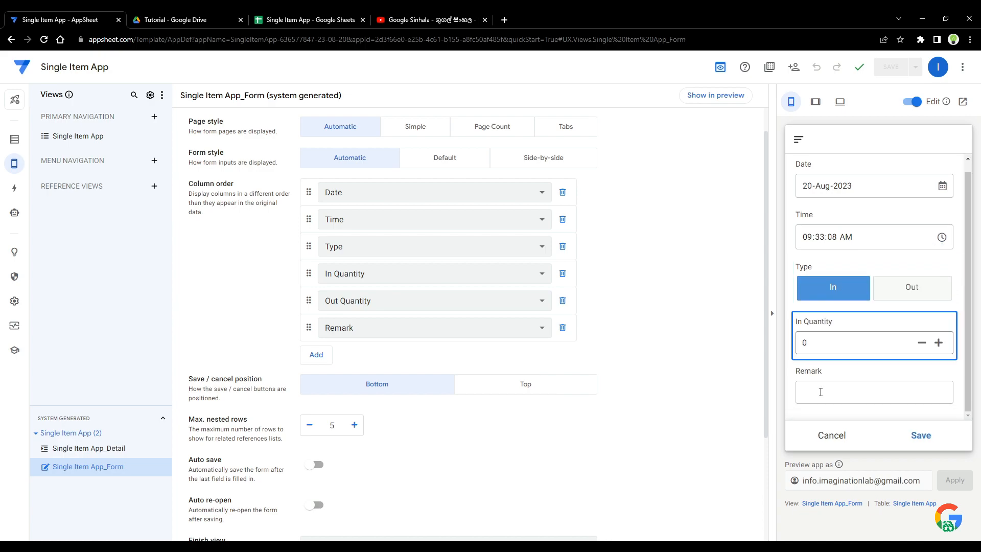
pyautogui.click(825, 437)
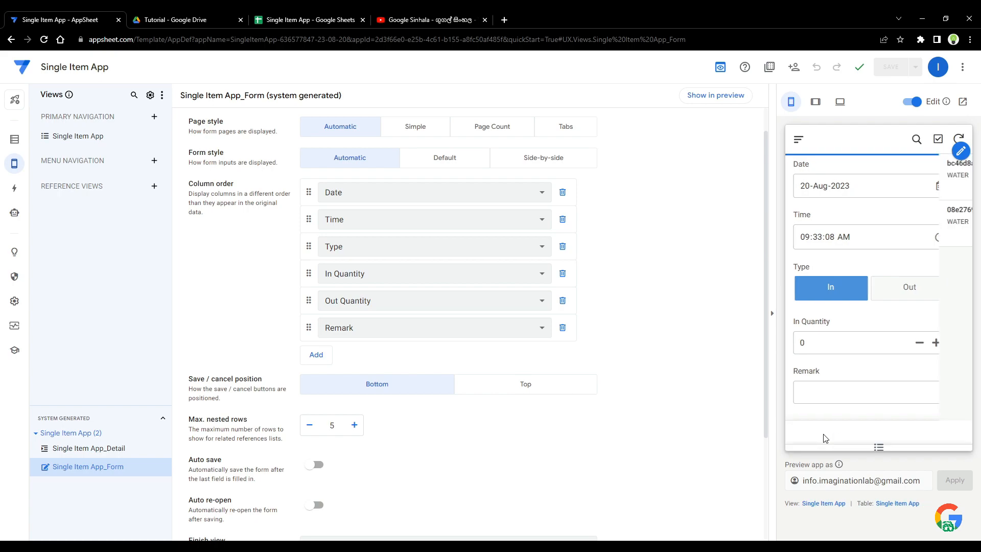
# Open the Single Item App primary view's settings and rename the view to Home
pyautogui.click(82, 137)
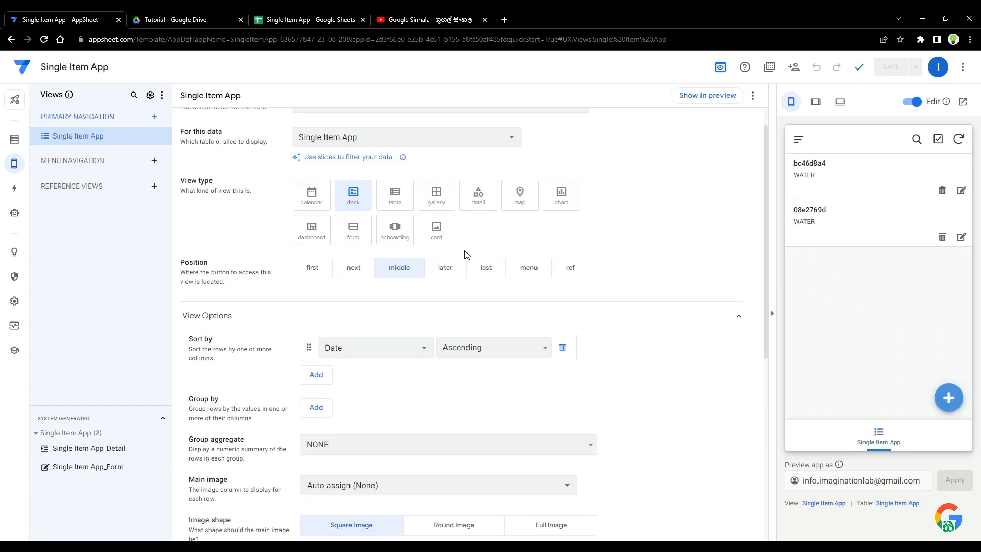
pyautogui.scroll(1, 468, 256)
pyautogui.moveTo(366, 135); pyautogui.dragTo(141, 123)
pyautogui.write('D')
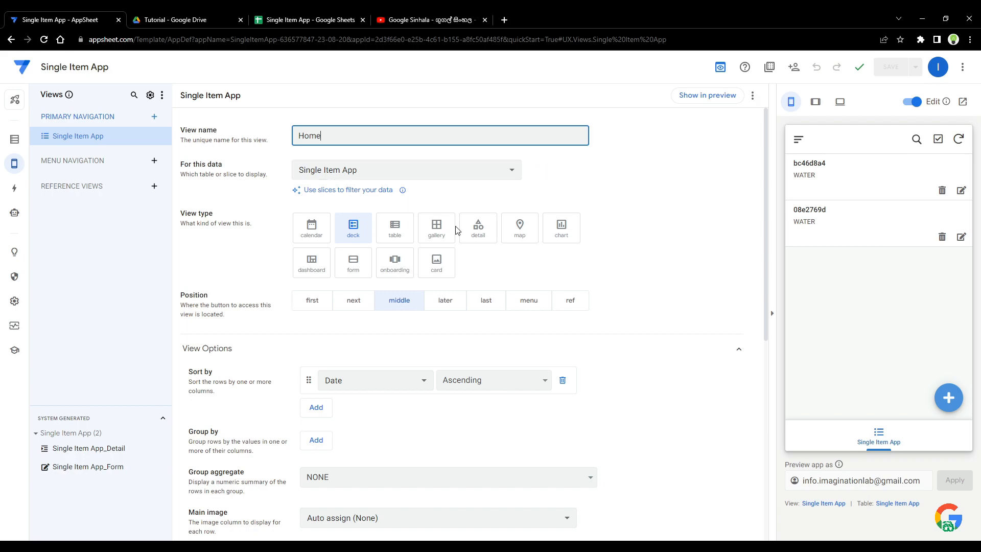
pyautogui.write('ome')
pyautogui.click(672, 301)
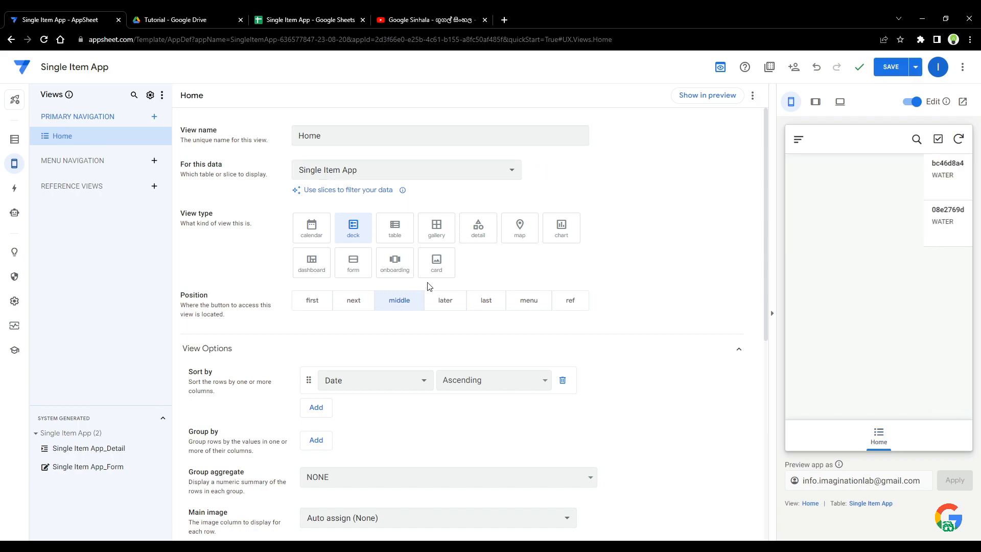
# Change the Home view's type to chart
pyautogui.click(557, 236)
pyautogui.scroll(-1, 558, 238)
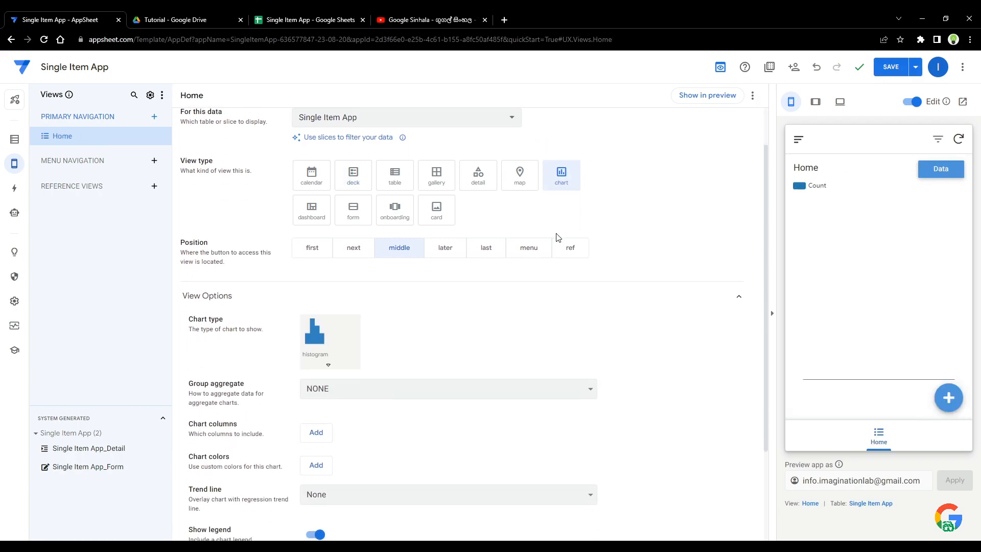
pyautogui.scroll(-1, 348, 345)
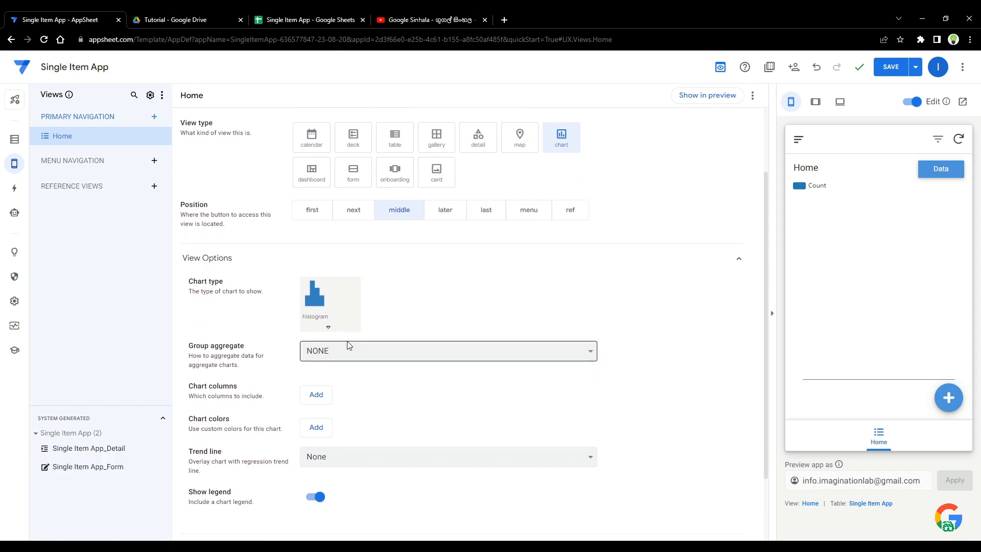
pyautogui.click(344, 302)
pyautogui.click(379, 252)
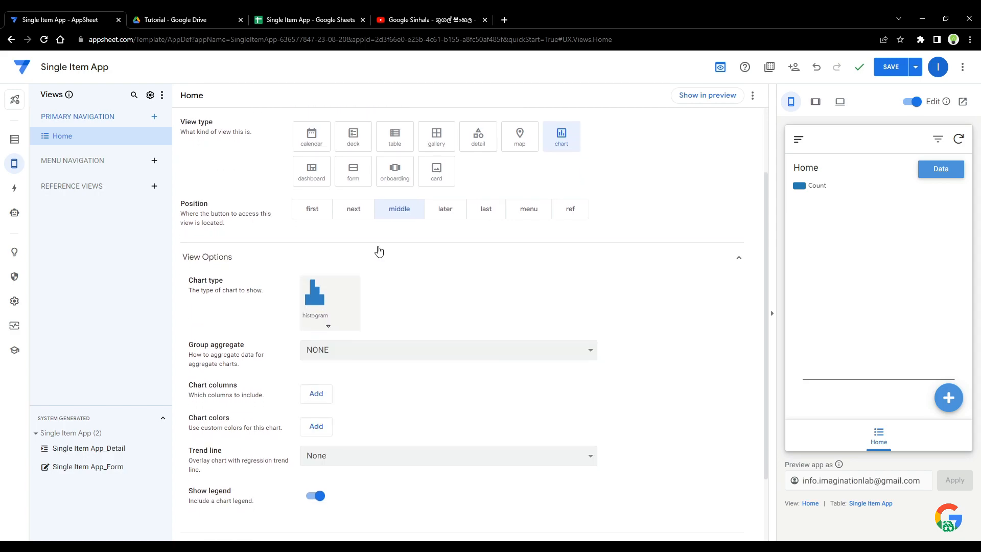
pyautogui.scroll(-2, 379, 251)
pyautogui.click(382, 265)
pyautogui.click(428, 214)
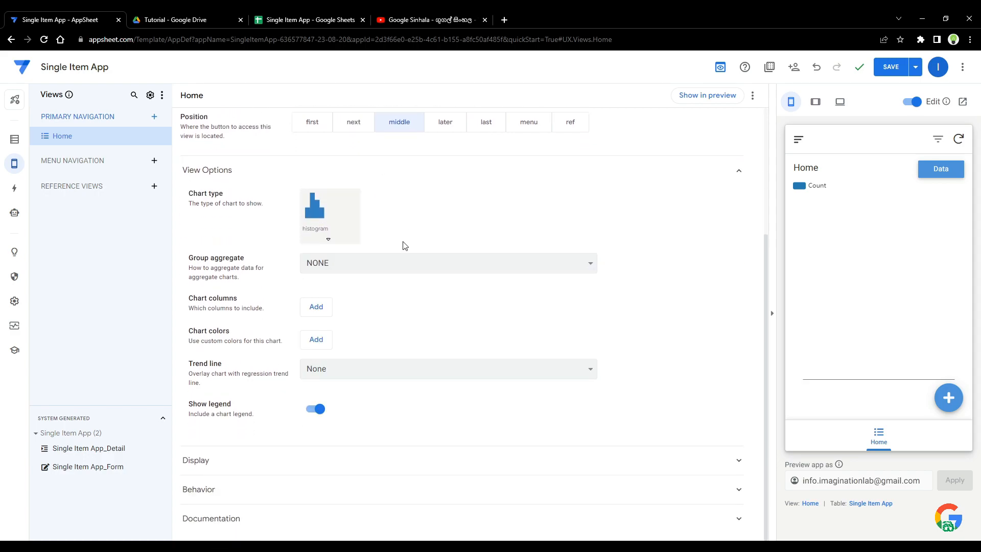
# Add Item as the chart column of the Home view
pyautogui.click(330, 310)
pyautogui.click(358, 309)
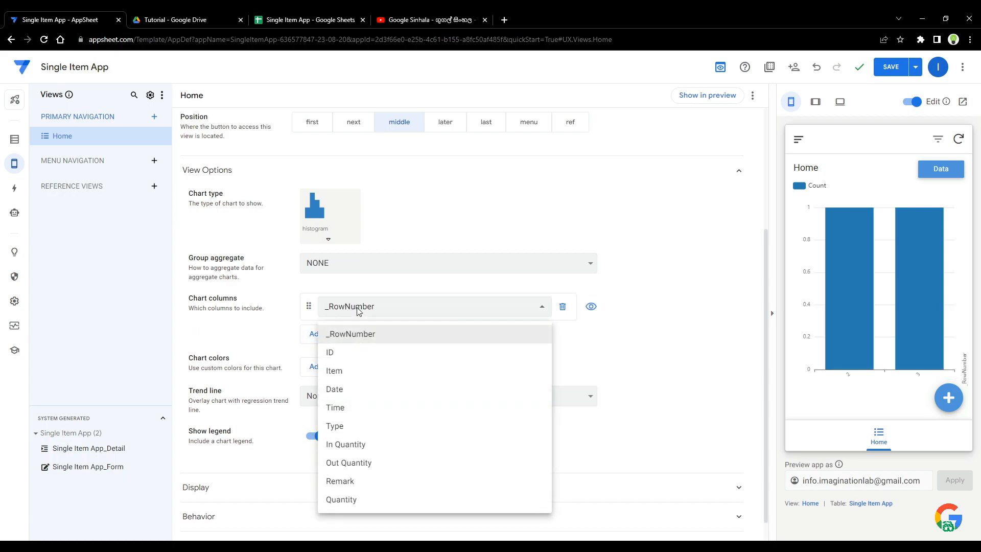
pyautogui.click(354, 376)
pyautogui.moveTo(887, 266)
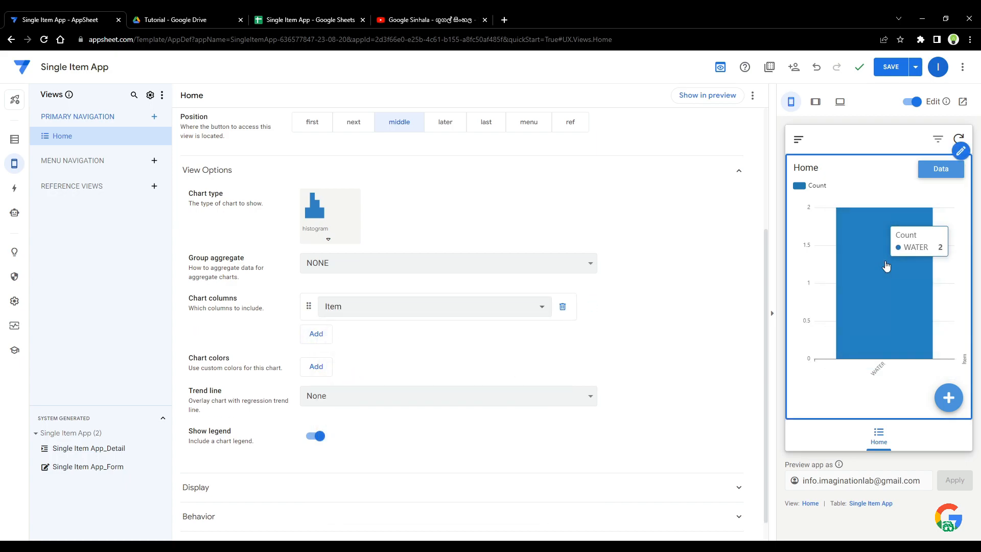
# Set the chart's group aggregate to SUM :: Quantity and save the app
pyautogui.click(468, 263)
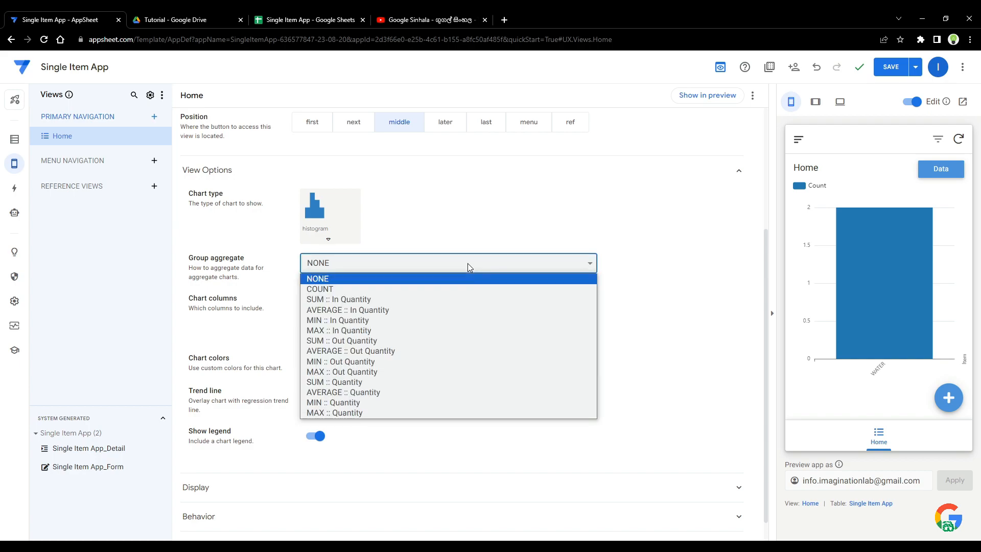
pyautogui.click(390, 382)
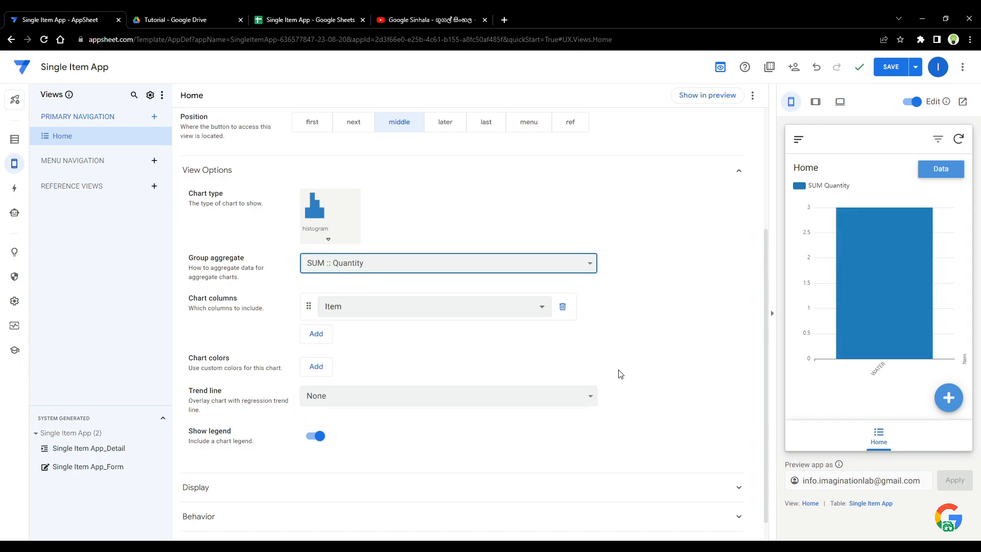
pyautogui.click(891, 67)
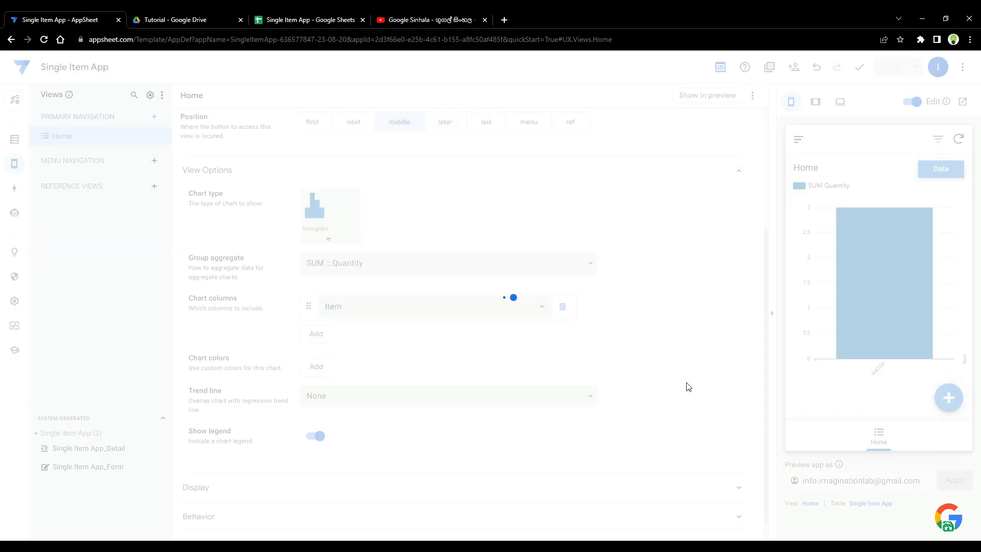
# Search the Home view's display icons for "water", choose the first solid droplet icon, and save the app
pyautogui.scroll(-1, 689, 387)
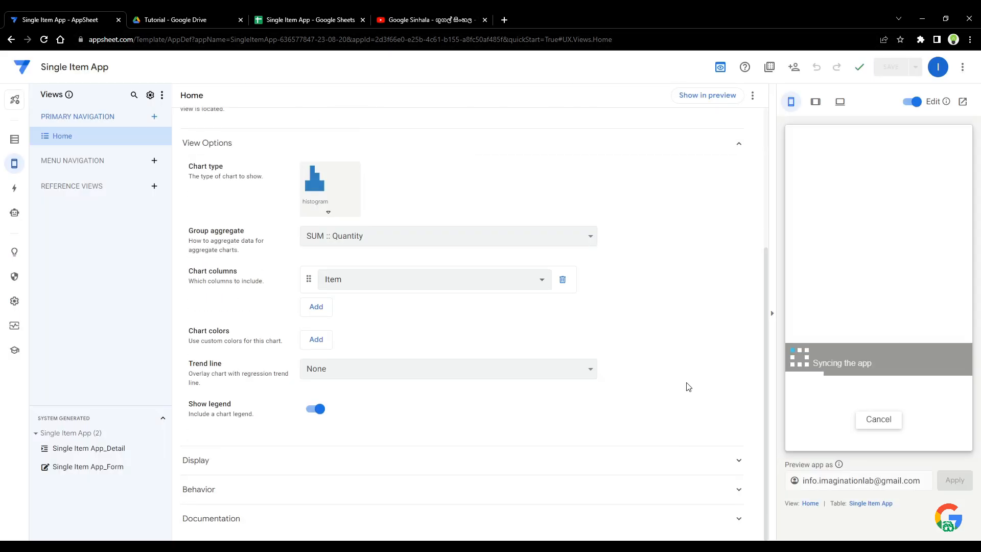
pyautogui.click(574, 460)
pyautogui.scroll(-2, 575, 457)
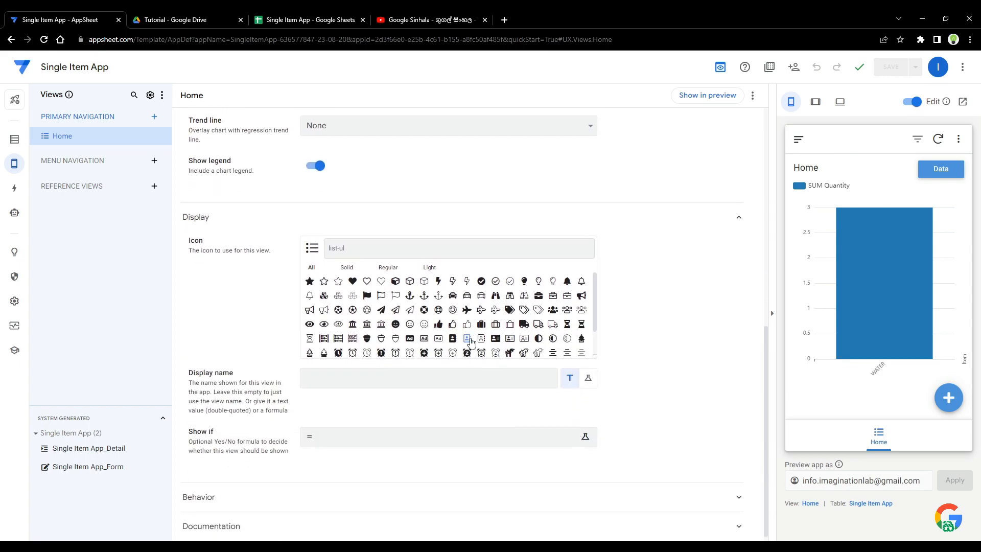
pyautogui.write('water')
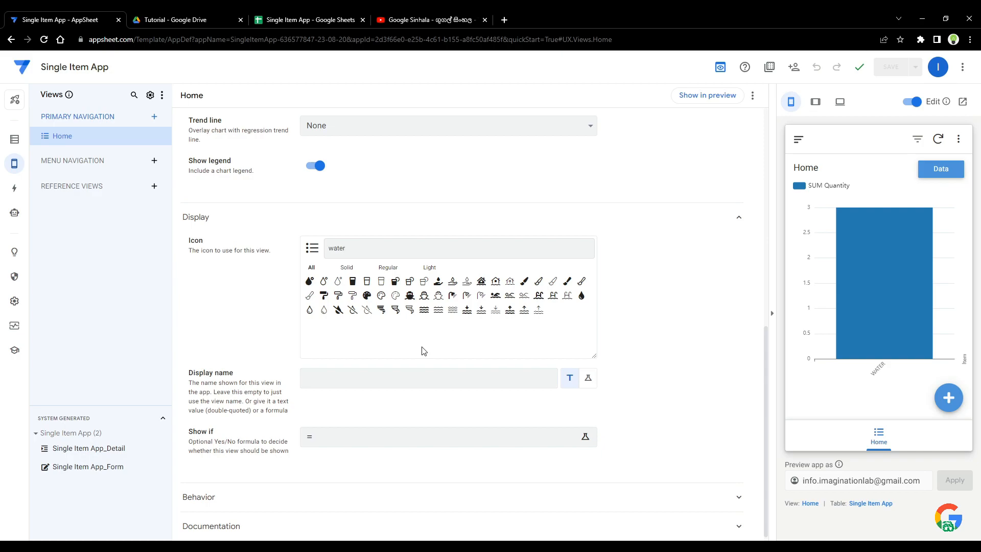
pyautogui.click(309, 281)
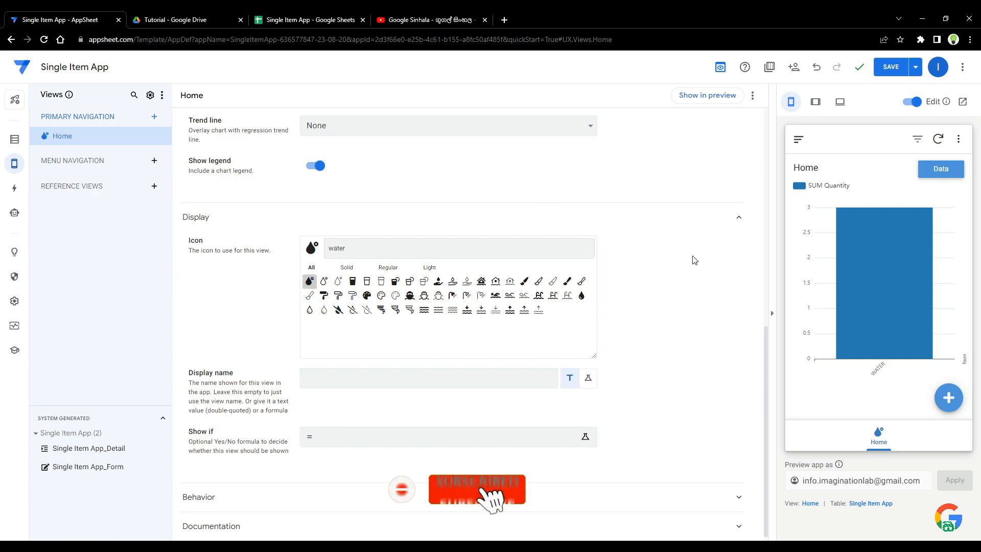
pyautogui.click(891, 67)
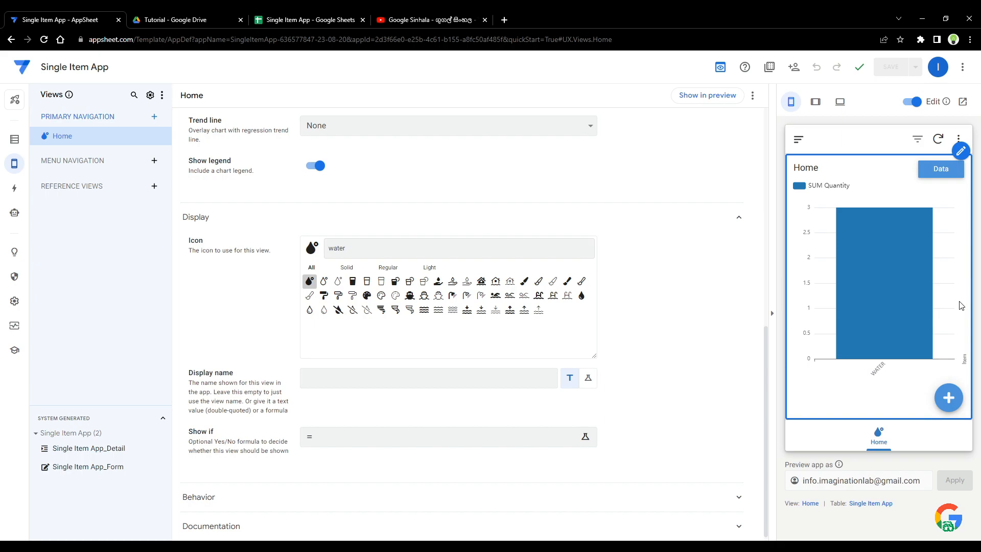
# Record an In transaction with quantity 10 in the app preview, save it, and reopen the Home chart
pyautogui.moveTo(851, 311)
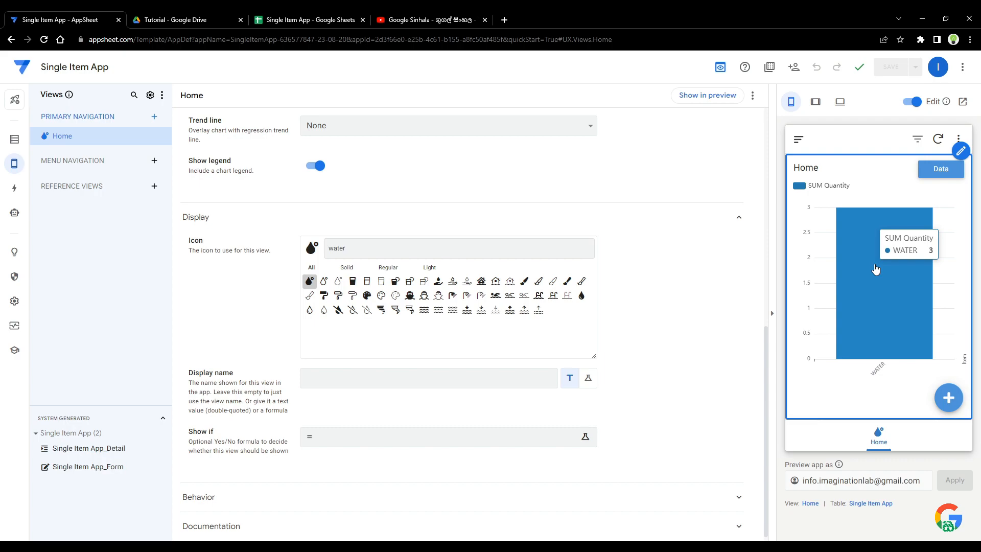
pyautogui.click(948, 409)
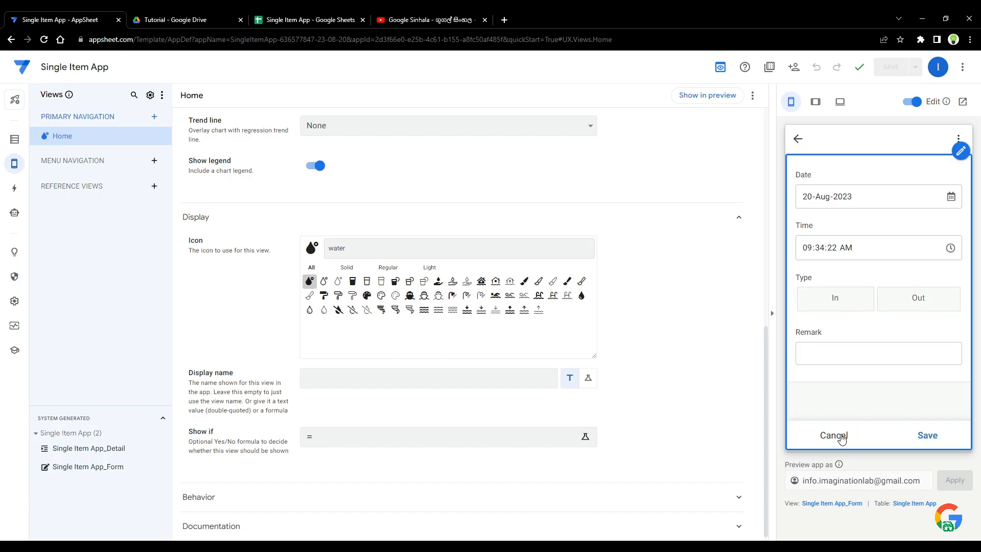
pyautogui.click(853, 302)
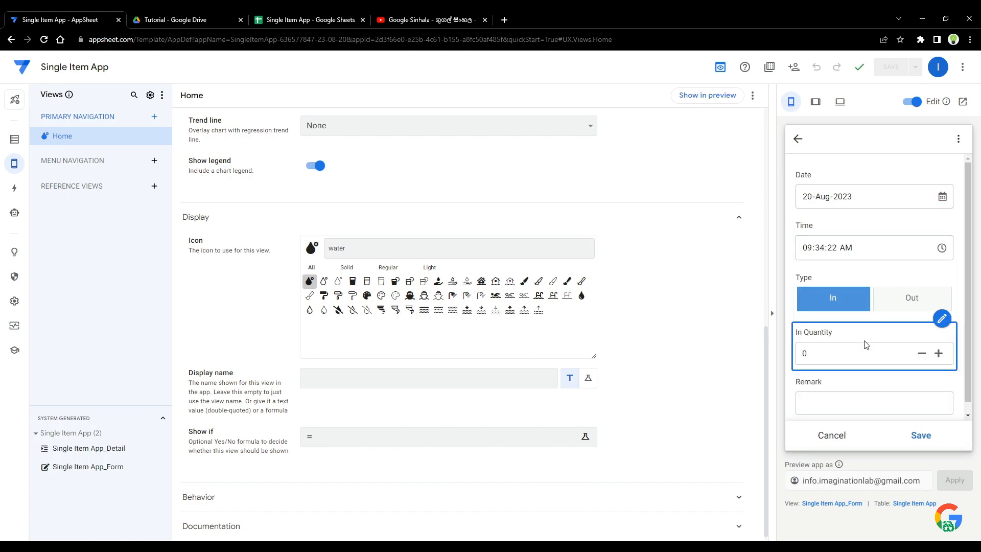
pyautogui.click(828, 353)
pyautogui.moveTo(828, 354); pyautogui.dragTo(781, 360)
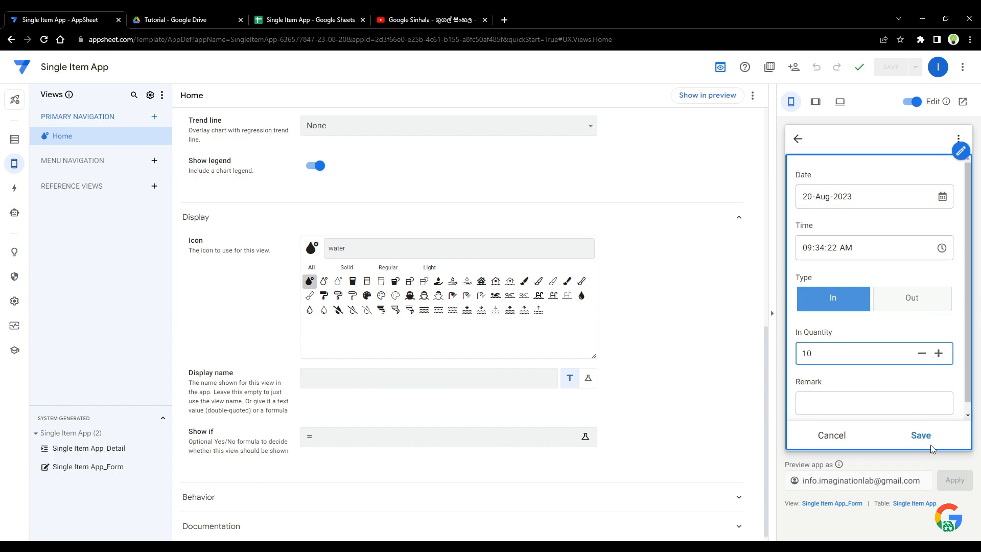
pyautogui.click(921, 436)
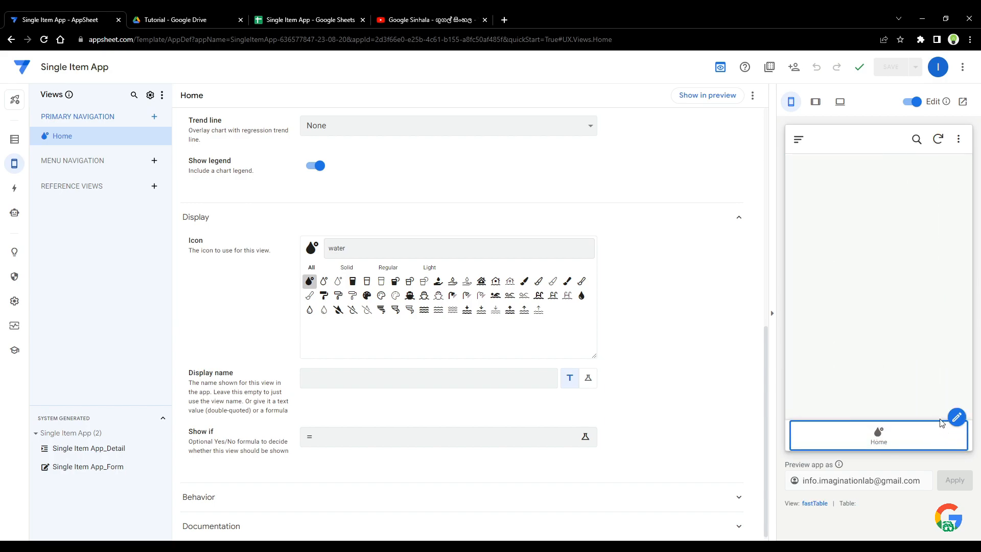
pyautogui.click(883, 433)
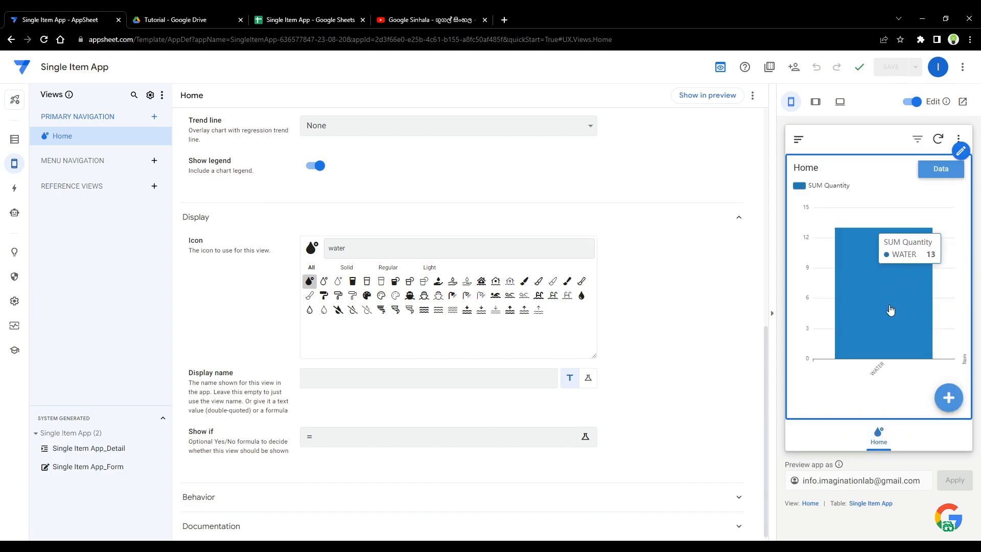
# Record an Out transaction with quantity 5 in the app preview, save it, and check the Home chart
pyautogui.click(948, 398)
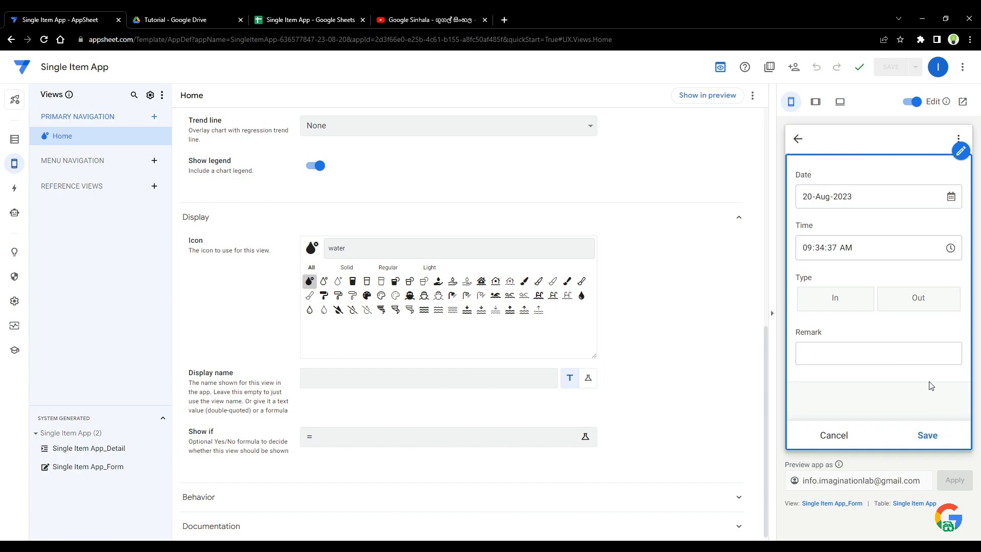
pyautogui.click(916, 301)
pyautogui.click(940, 343)
pyautogui.click(941, 343)
pyautogui.click(941, 342)
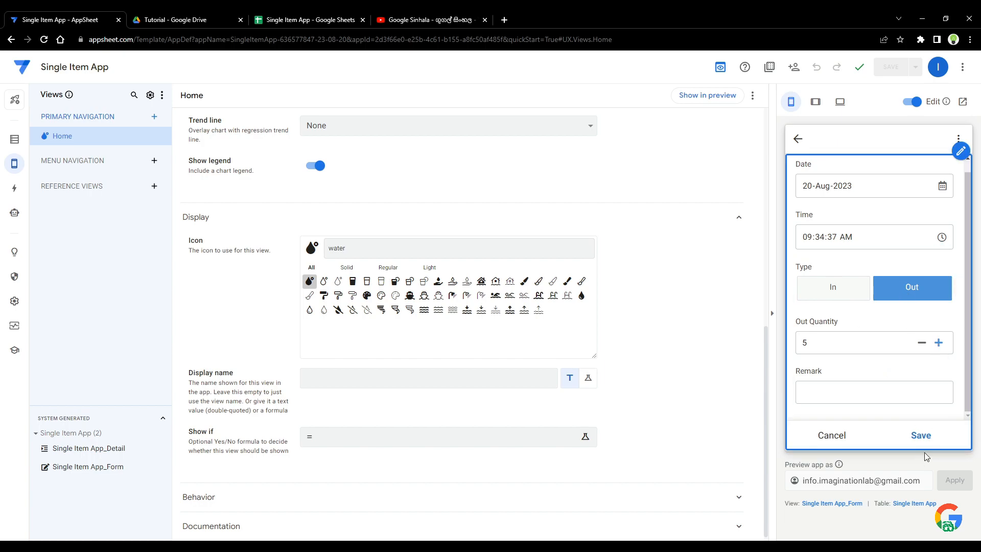
pyautogui.click(930, 435)
pyautogui.moveTo(887, 299)
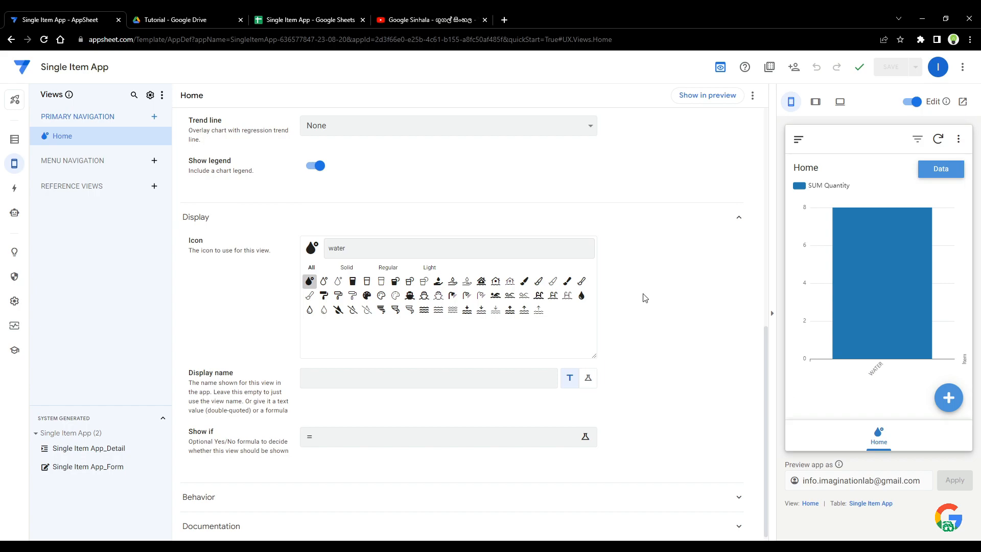
pyautogui.click(15, 300)
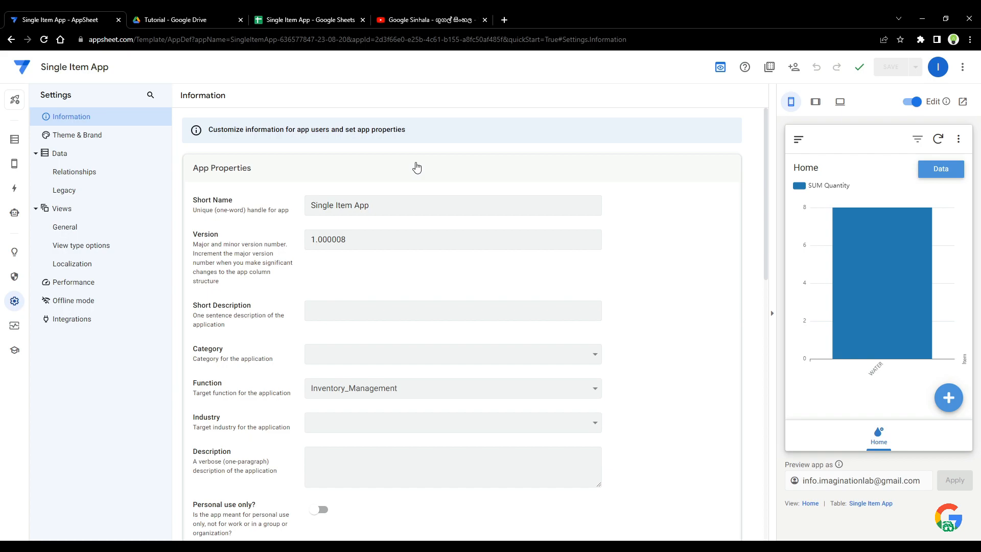
pyautogui.click(14, 139)
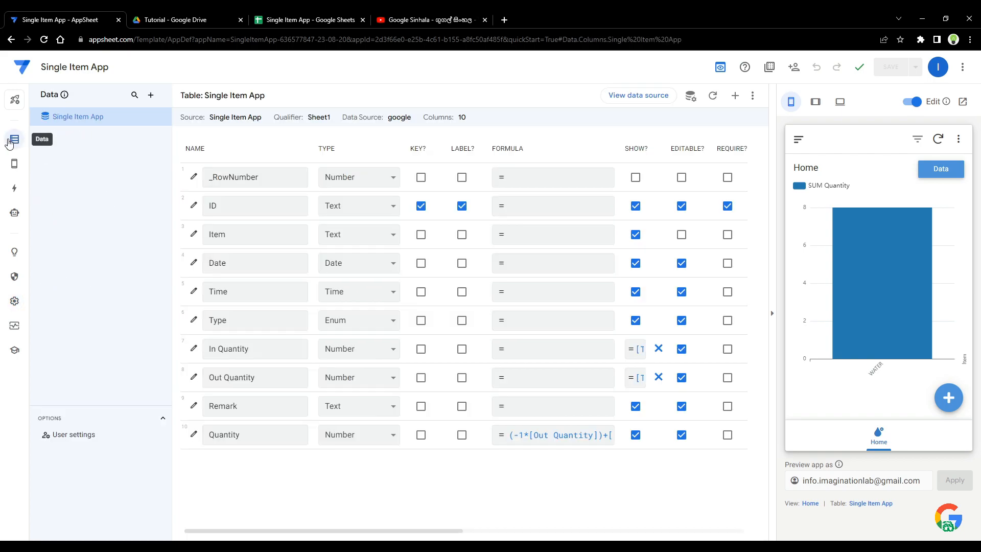
# Create a menu navigation view named Transactions for the Single Item App table and set its view type to table
pyautogui.moveTo(17, 175)
pyautogui.click(54, 168)
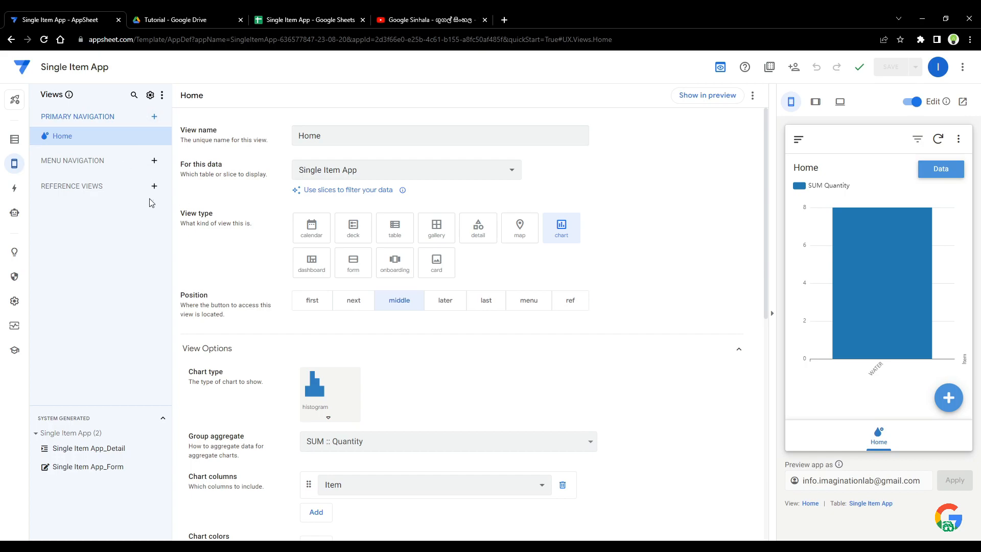
pyautogui.click(155, 163)
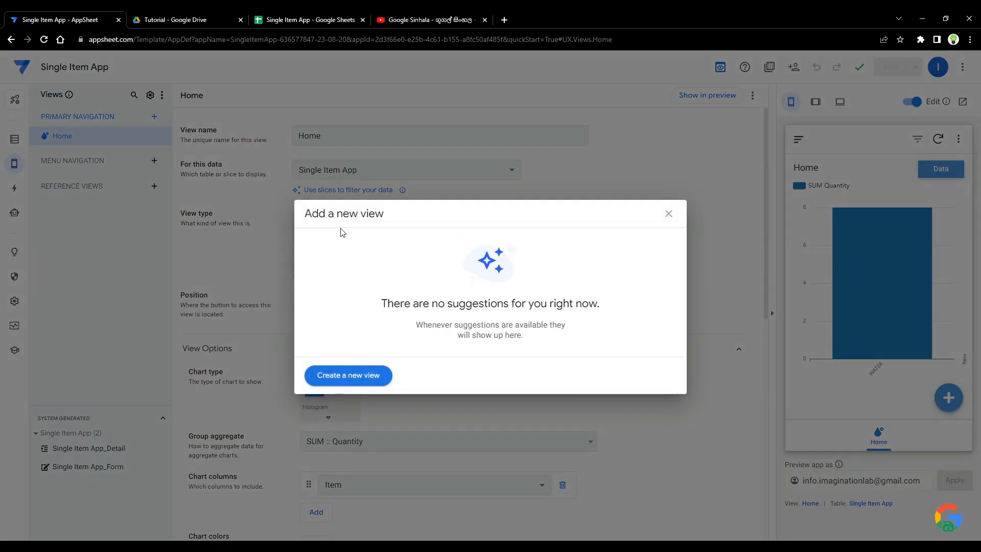
pyautogui.click(380, 372)
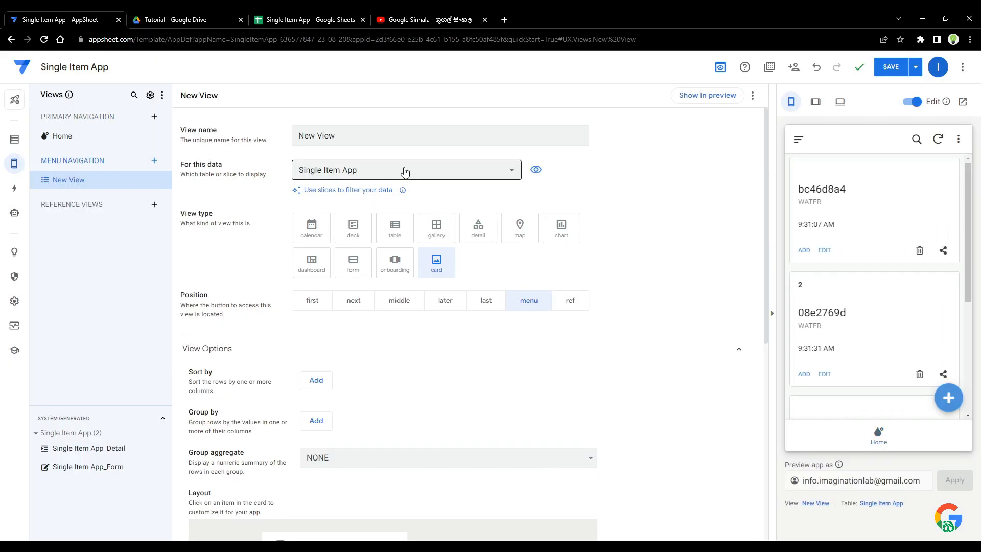
pyautogui.moveTo(371, 133); pyautogui.dragTo(144, 141)
pyautogui.write('T')
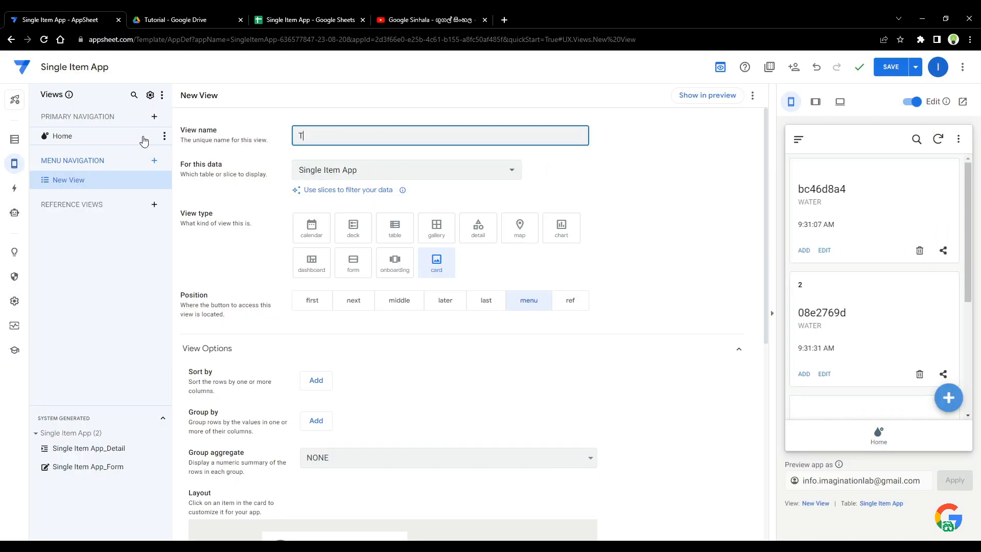
pyautogui.write('ransactions')
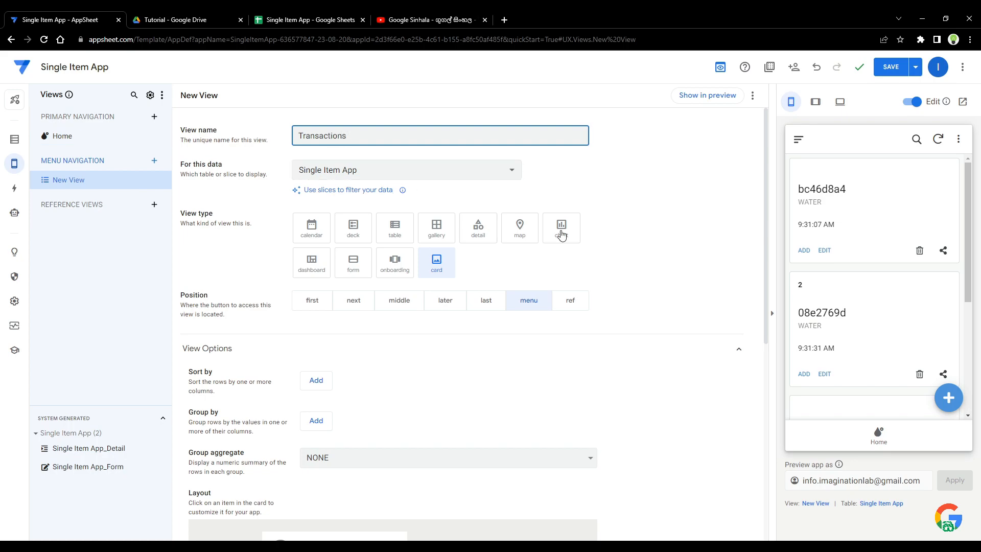
pyautogui.click(679, 291)
pyautogui.click(381, 235)
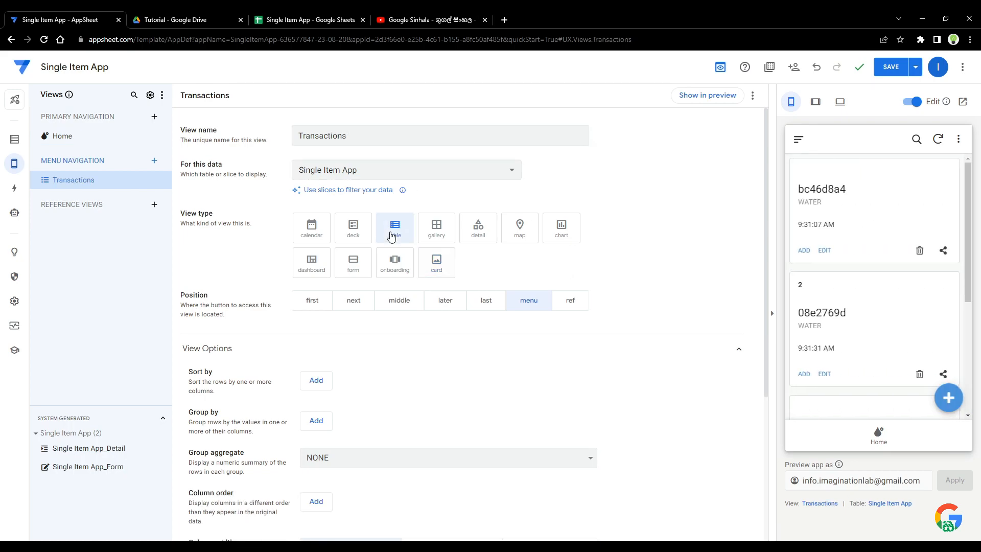
# Add Date and Time as the first two columns in the Transactions view's column order
pyautogui.scroll(-3, 418, 374)
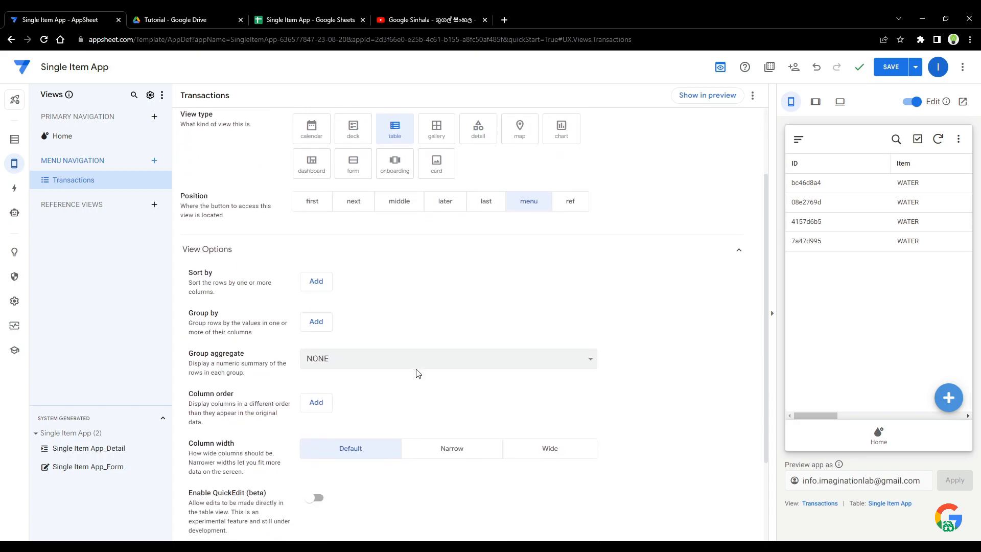
pyautogui.click(317, 355)
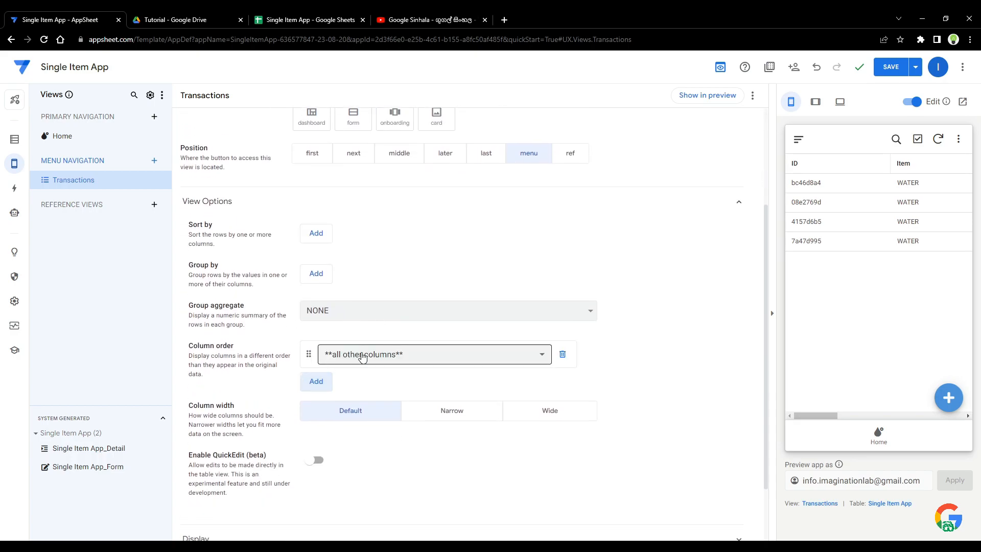
pyautogui.click(392, 354)
pyautogui.click(361, 410)
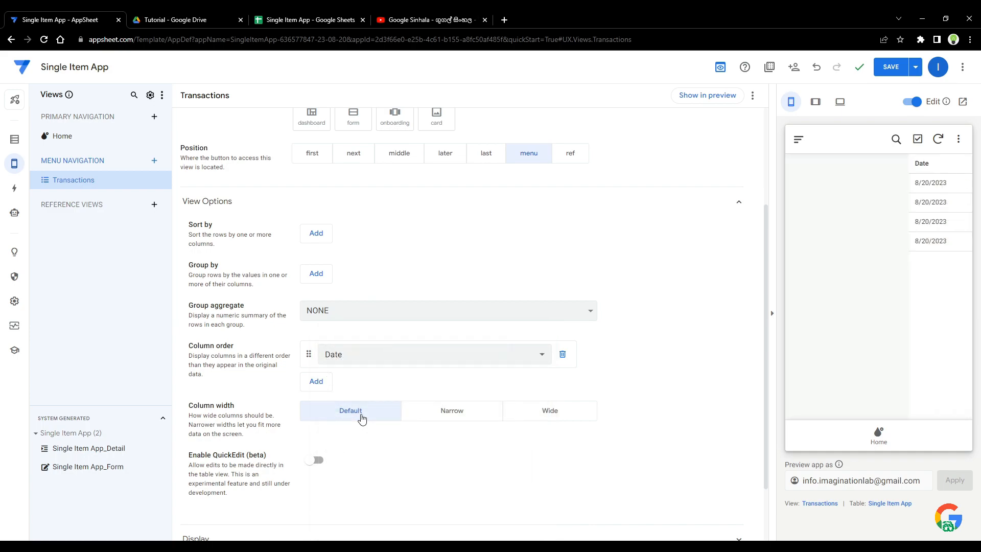
pyautogui.click(319, 381)
pyautogui.click(343, 384)
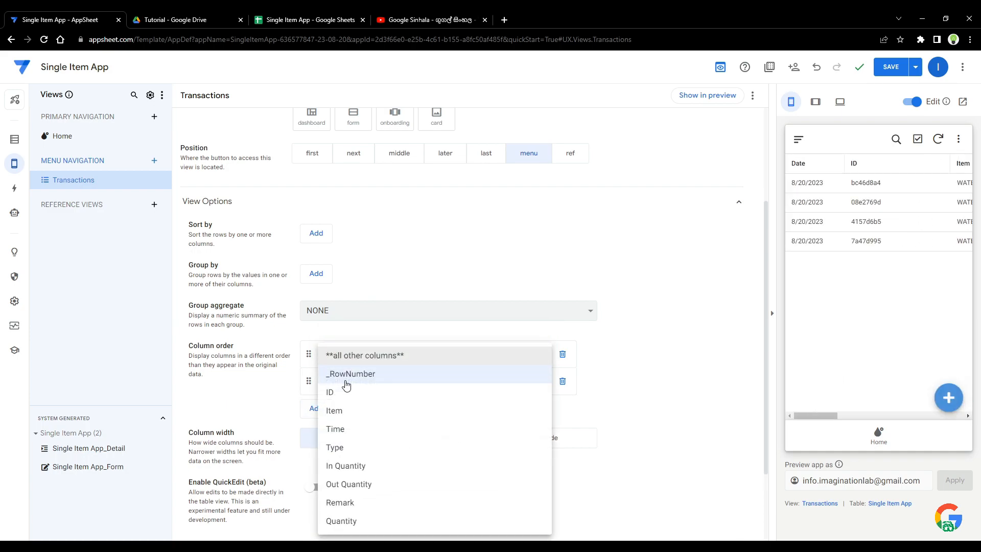
pyautogui.click(344, 427)
pyautogui.scroll(-1, 345, 428)
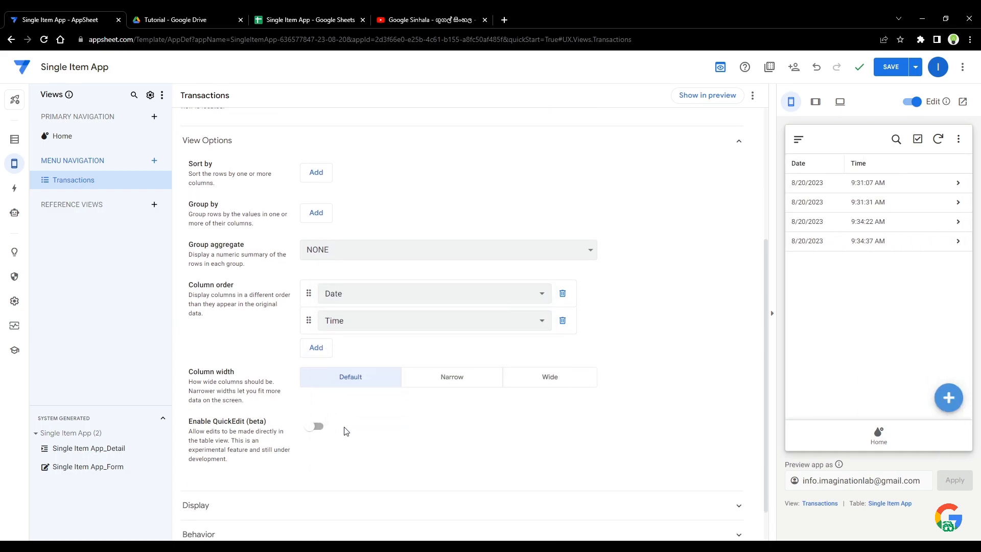
# Add Quantity and Type to the Transactions view's column order, placing Type before Quantity
pyautogui.click(317, 348)
pyautogui.click(332, 350)
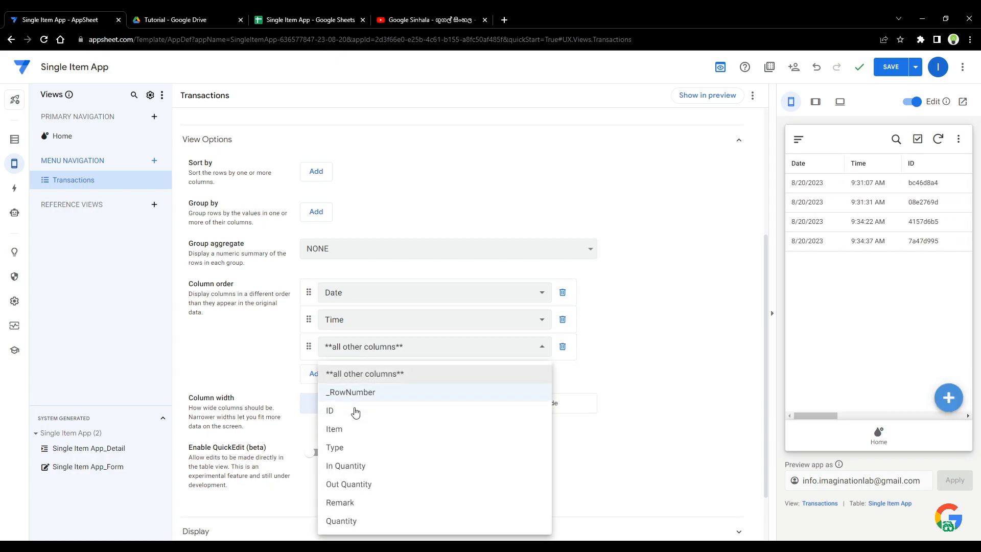
pyautogui.click(341, 522)
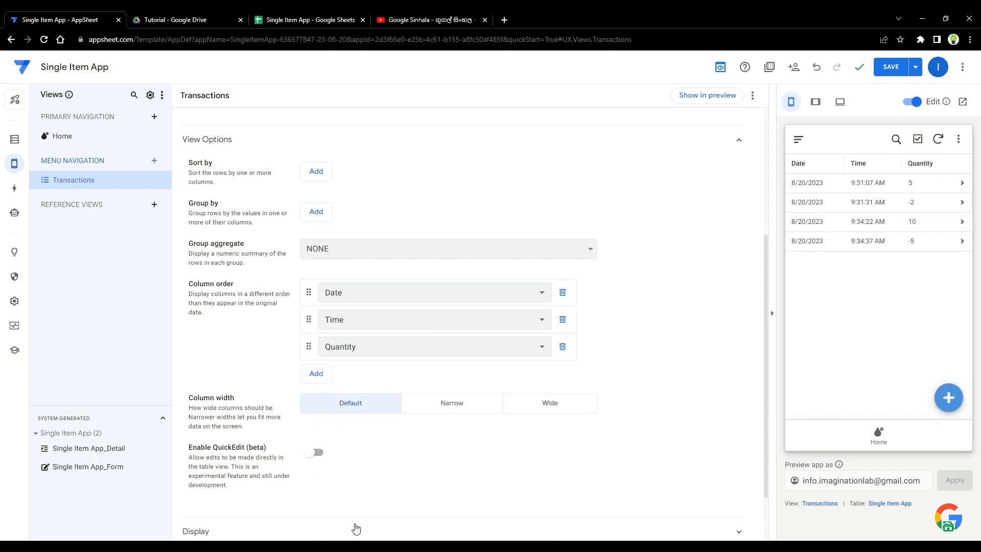
pyautogui.click(316, 374)
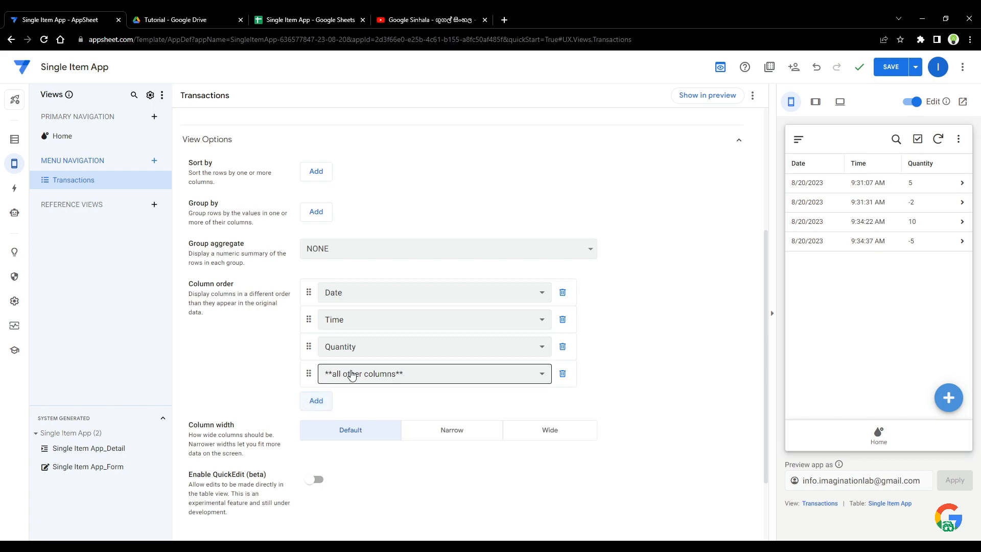
pyautogui.click(352, 375)
pyautogui.click(350, 464)
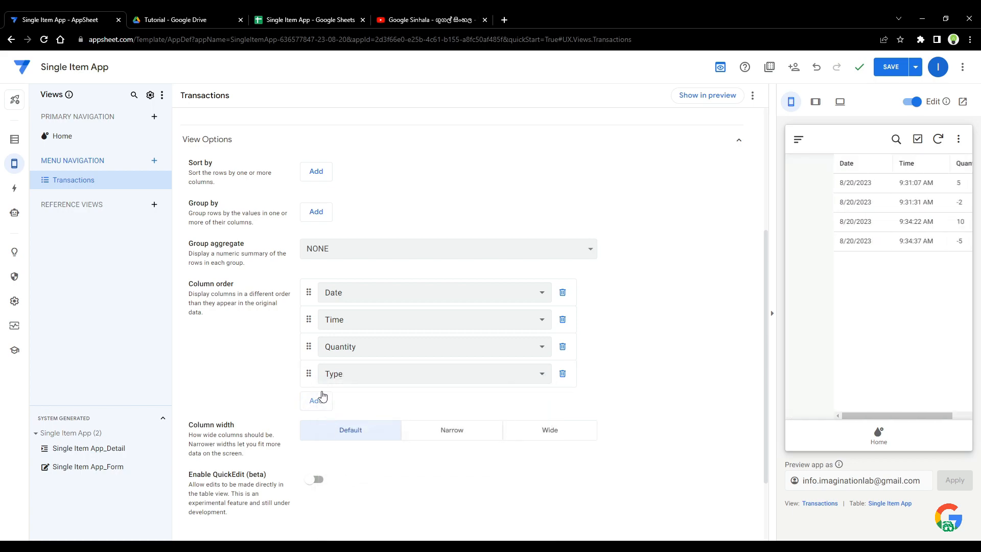
pyautogui.moveTo(312, 378); pyautogui.dragTo(313, 346)
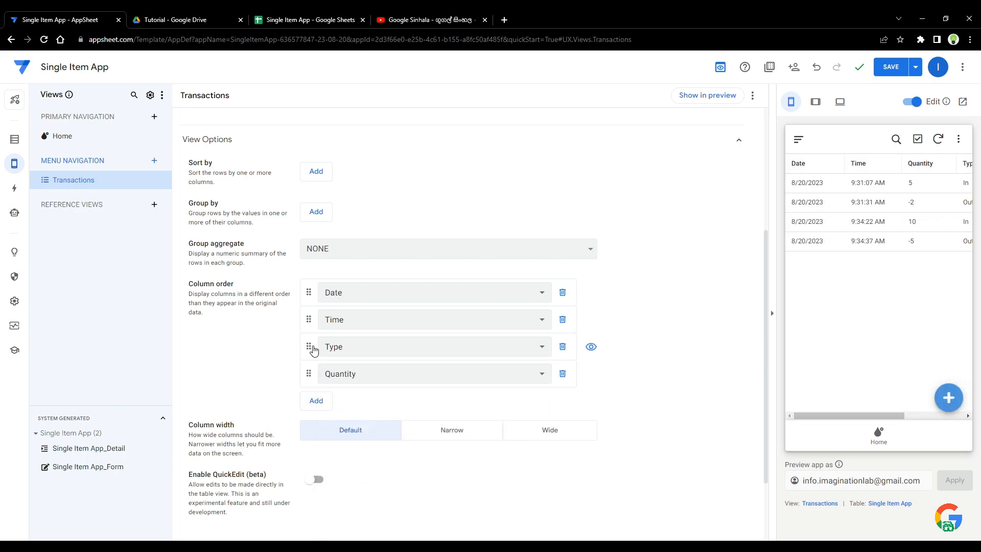
# Remove Quantity from the Transactions view's column order and add it back as the last column
pyautogui.click(563, 374)
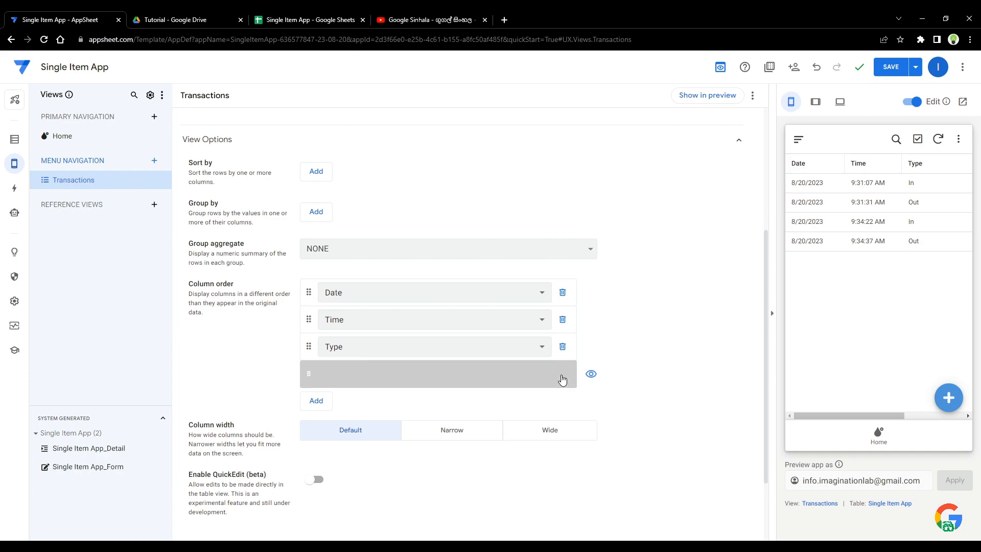
pyautogui.click(316, 373)
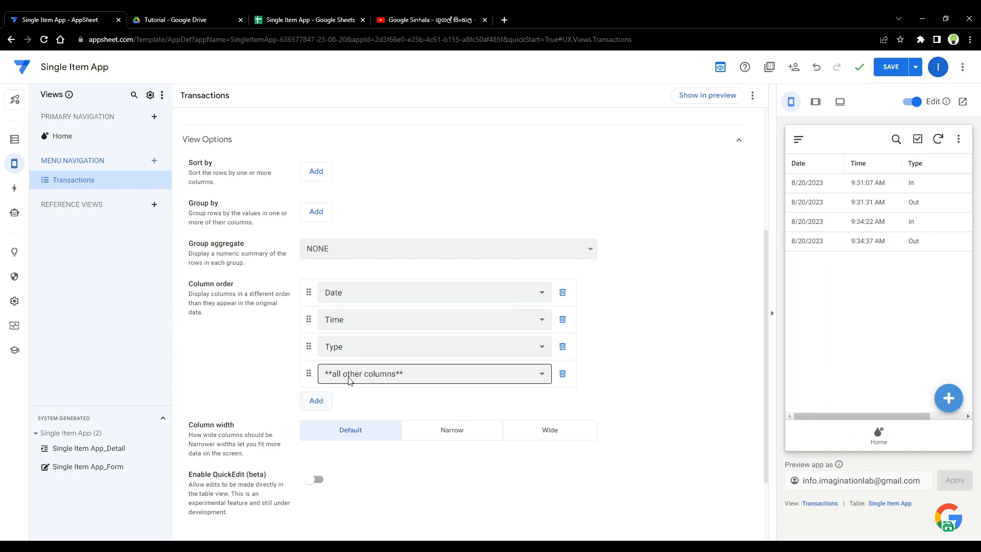
pyautogui.click(322, 374)
pyautogui.click(341, 521)
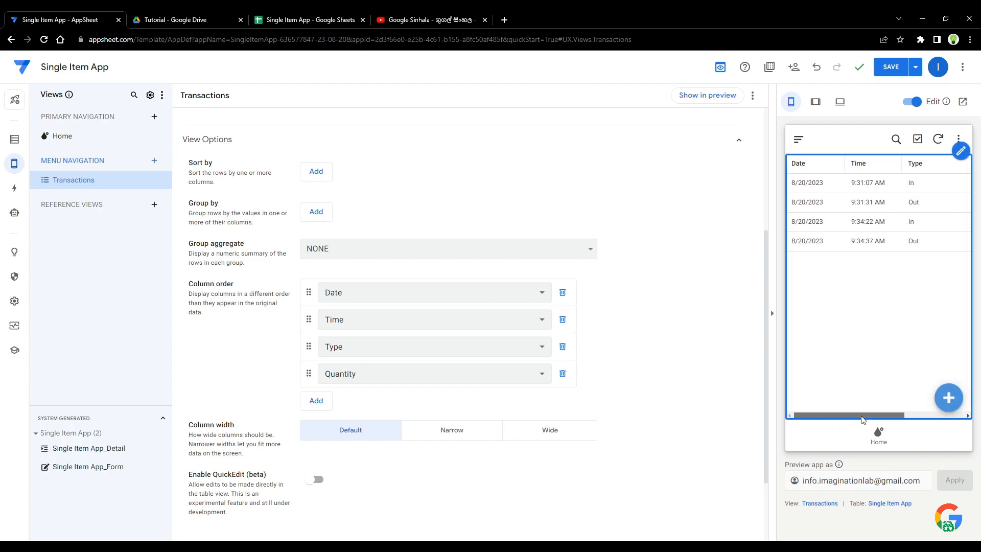
# Check the Transactions entry in the preview app's navigation menu and save the app
pyautogui.moveTo(861, 416); pyautogui.dragTo(913, 420)
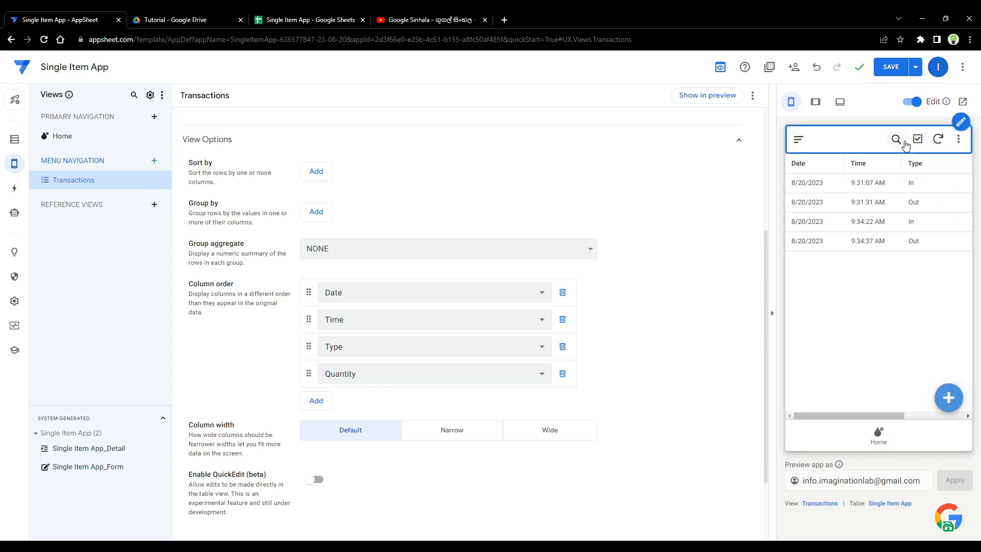
pyautogui.click(800, 140)
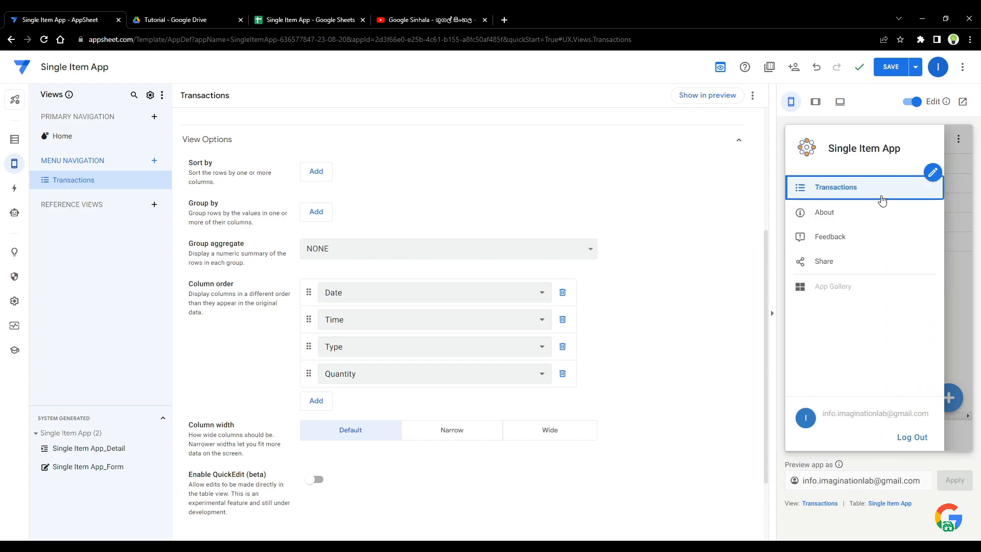
pyautogui.click(967, 330)
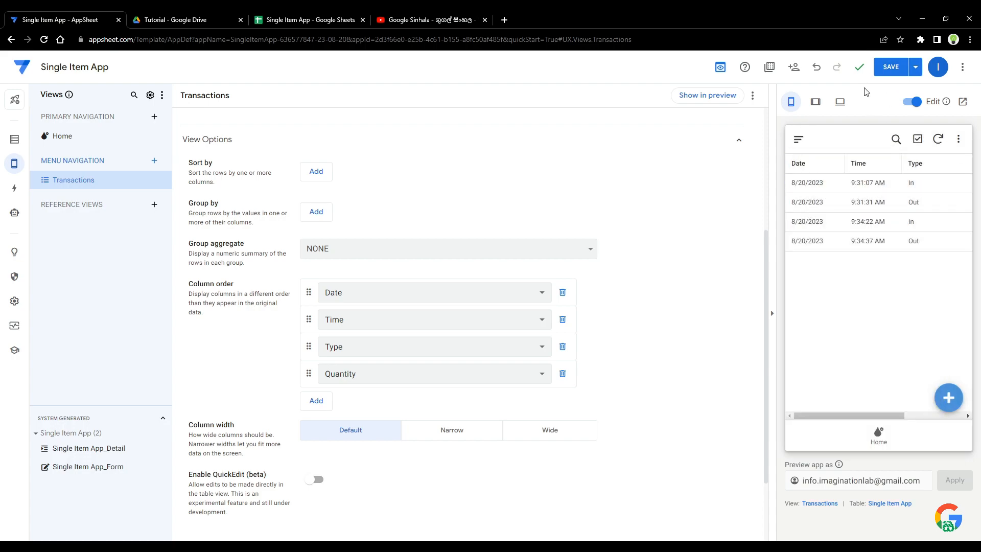
pyautogui.click(891, 67)
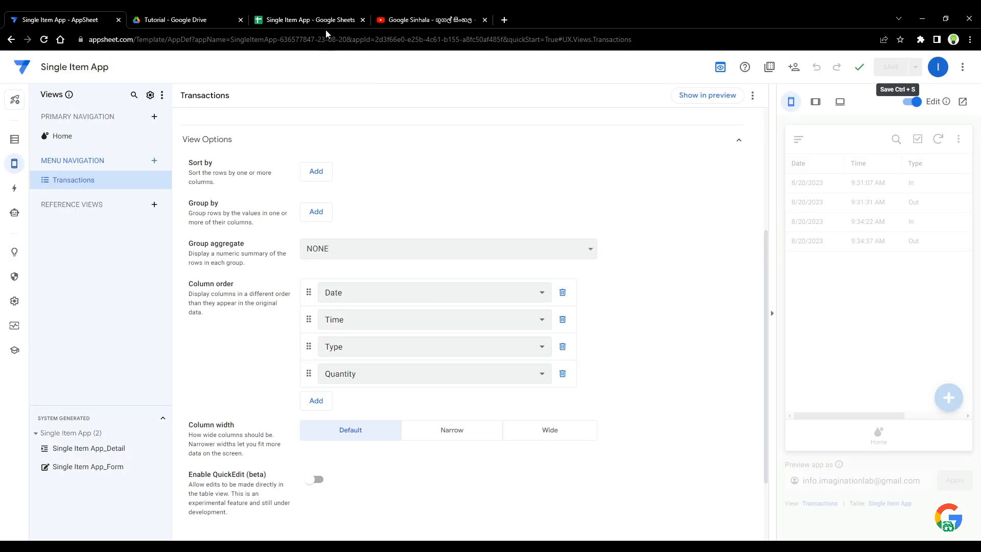
# Switch to the Single Item App spreadsheet in Google Sheets and review the recorded transaction rows
pyautogui.click(307, 19)
pyautogui.click(381, 390)
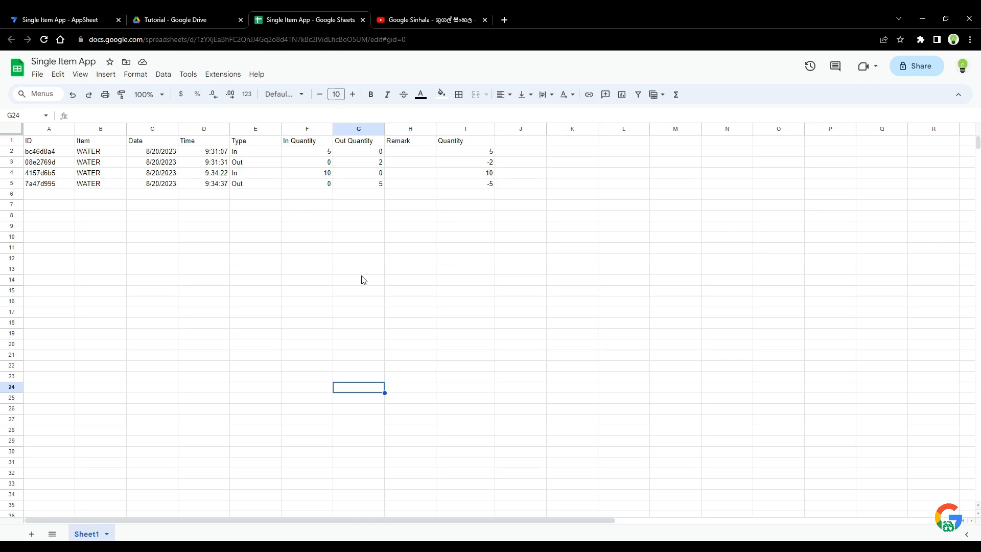
pyautogui.click(210, 335)
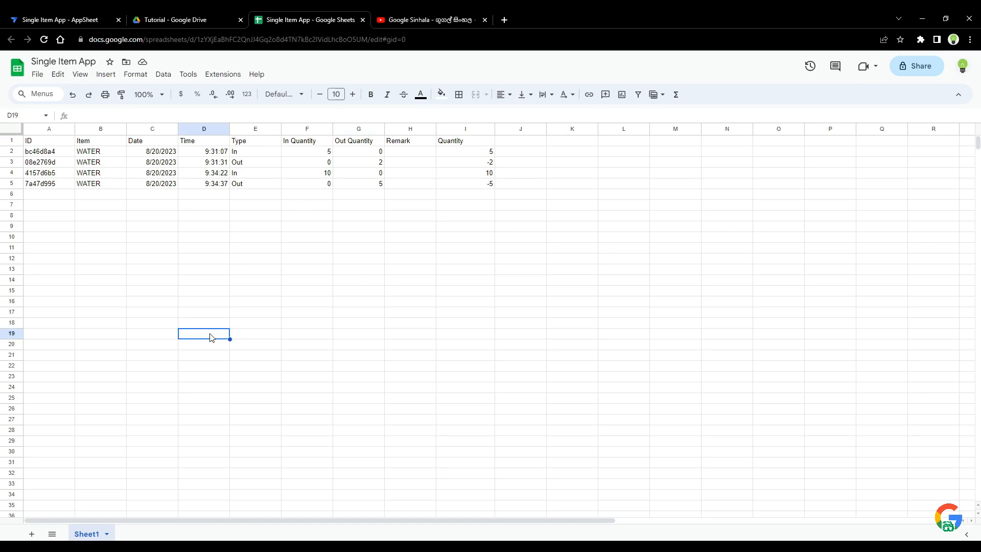
# Compare the Transactions quantities and Home chart in the AppSheet preview with the rows in the Google Sheets spreadsheet
pyautogui.click(72, 25)
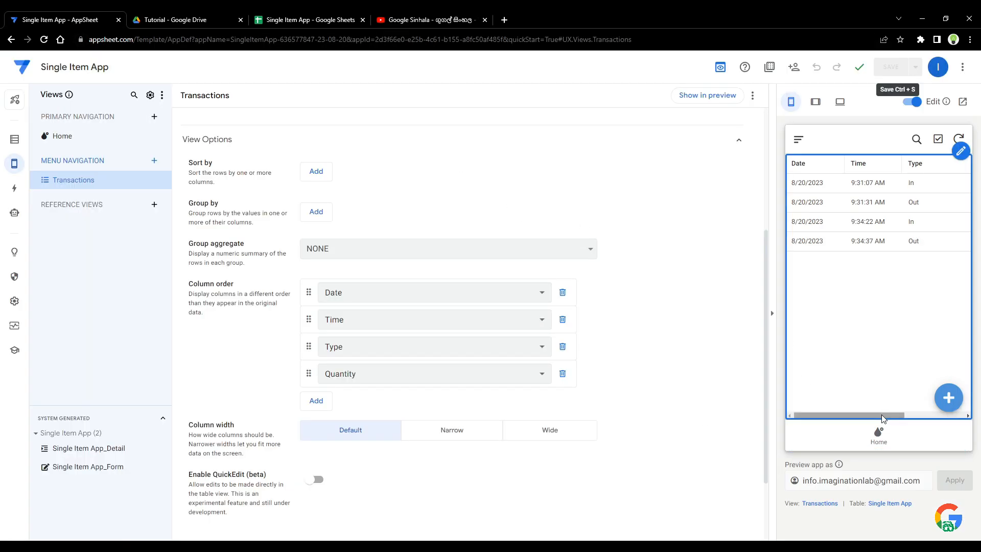
pyautogui.moveTo(882, 418); pyautogui.dragTo(944, 415)
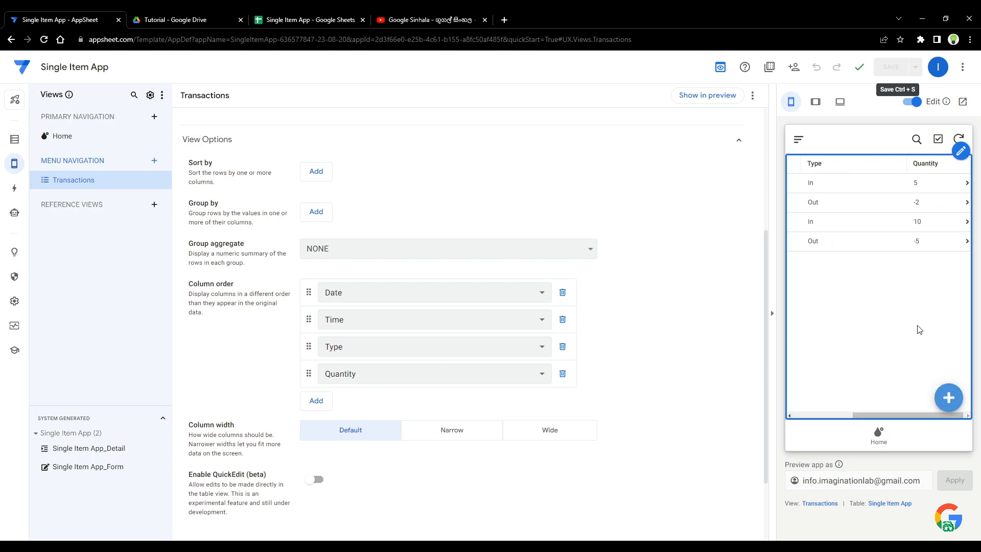
pyautogui.click(880, 434)
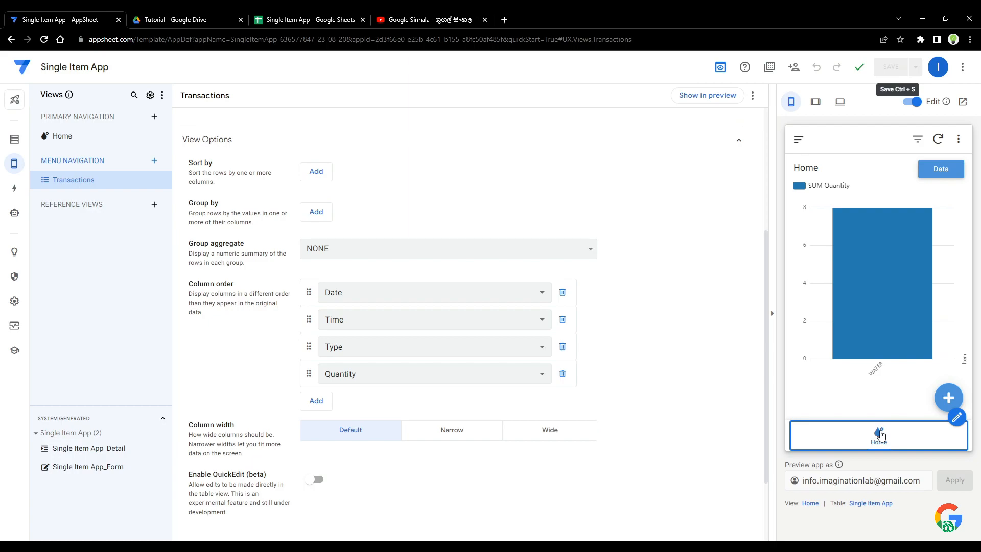
pyautogui.click(318, 20)
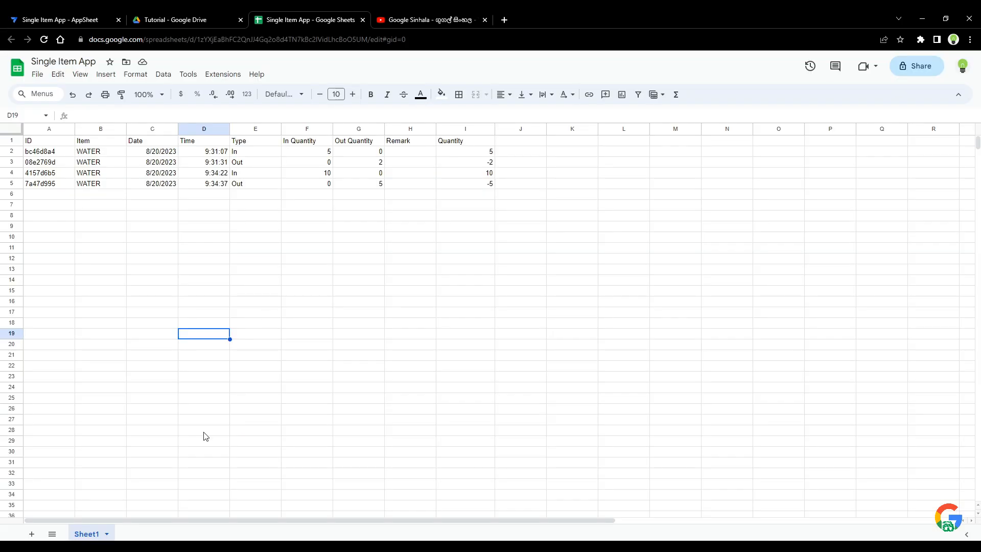